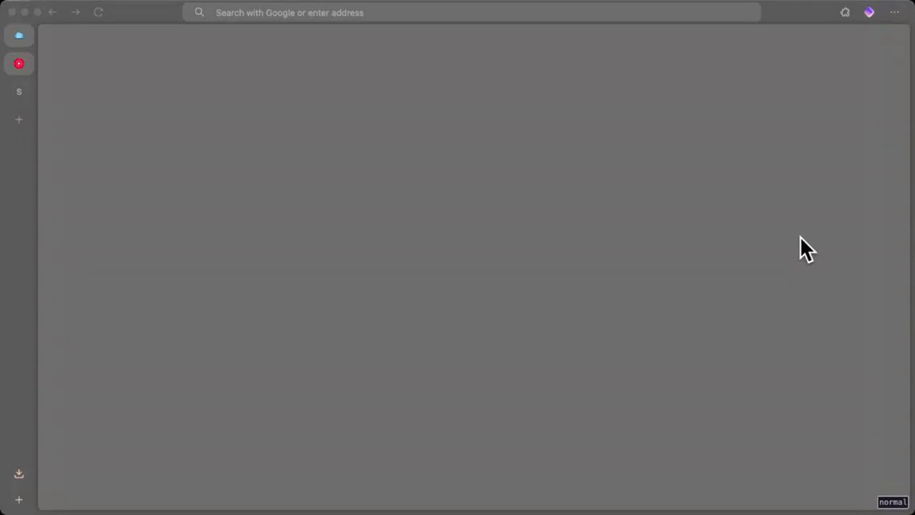
Step: Open the Kornhauser Health Sciences Library site at library.louisville.edu/kornhauser in a new tab
key(super+t)
text(library)
key(Right)
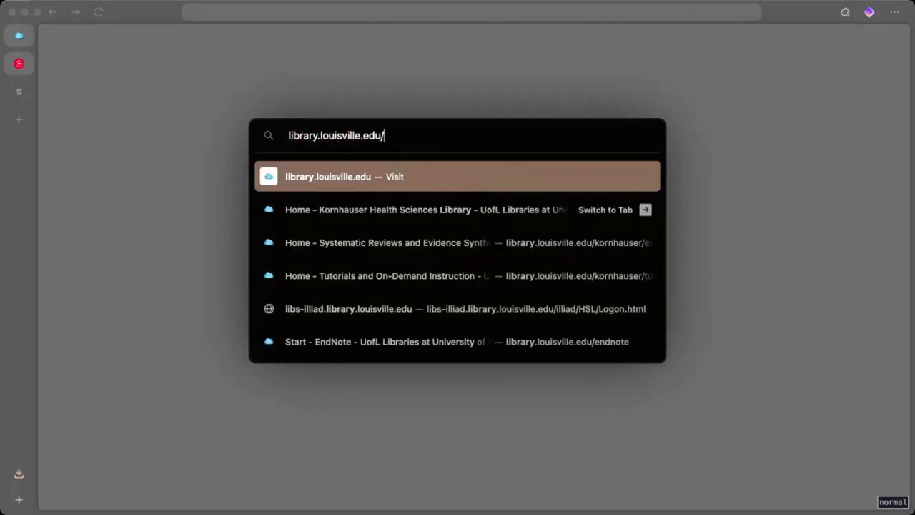
text(kornhauser)
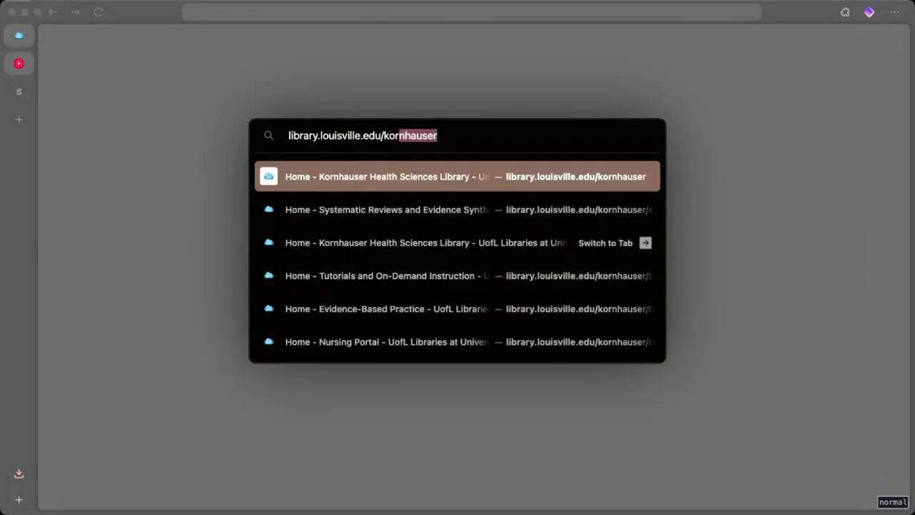
key(Return)
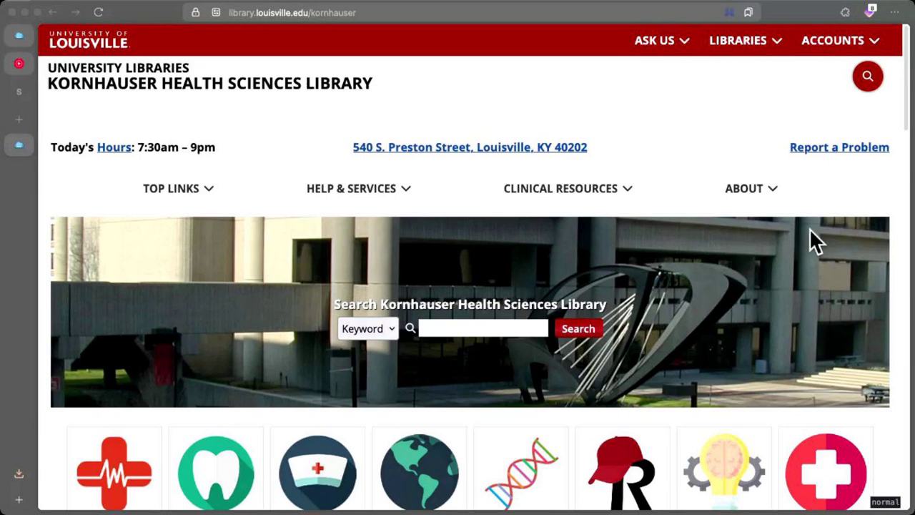
Step: Open PubMed from the library's top links and go to its MeSH Database to read the MeSH description
click(208, 199)
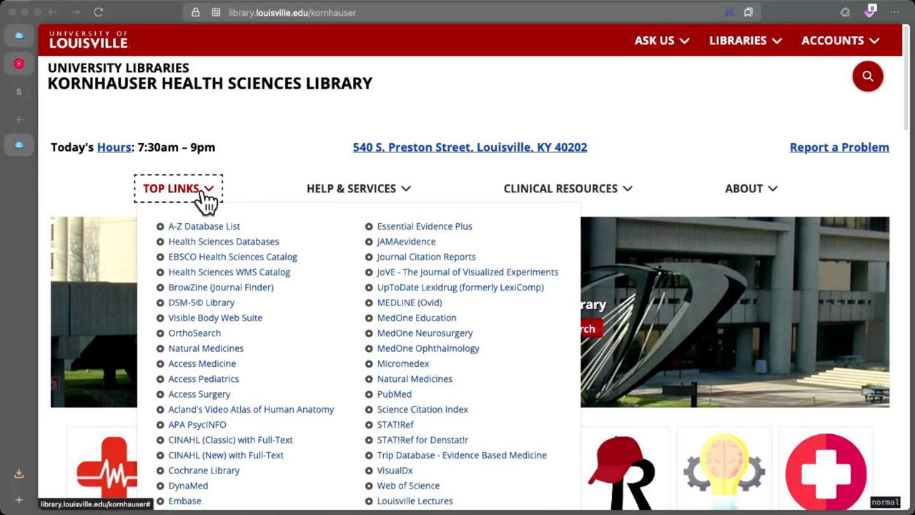
click(395, 394)
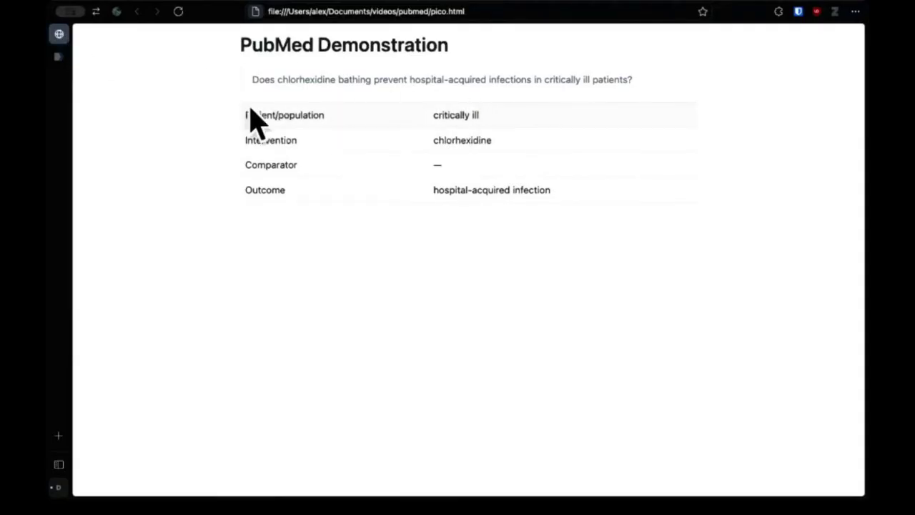
click(59, 58)
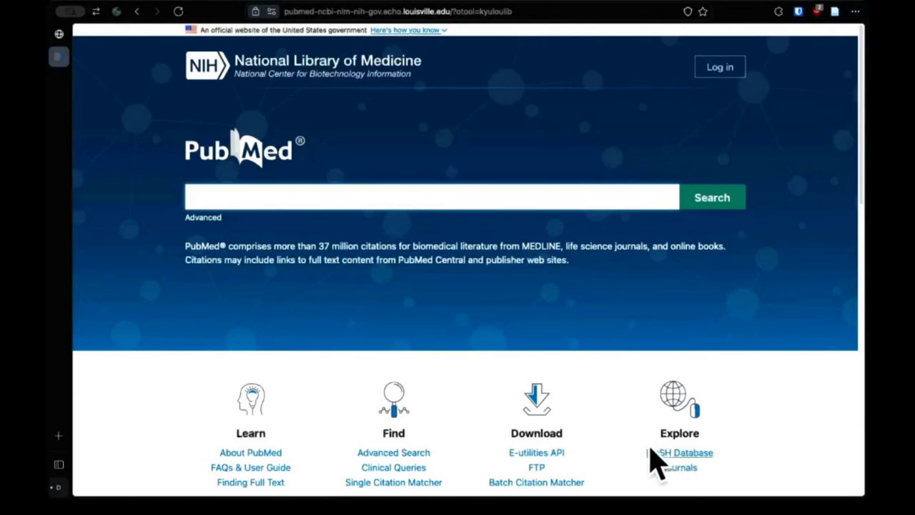
click(681, 456)
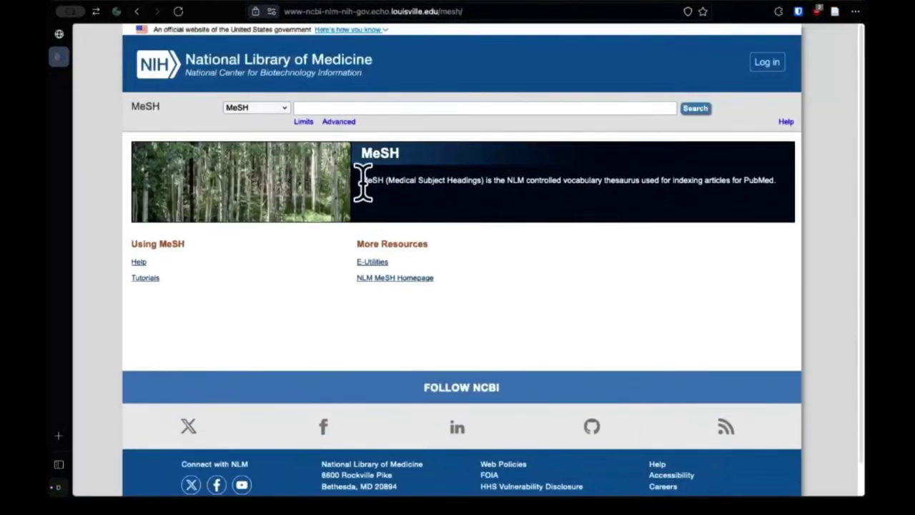
drag(363, 179, 782, 198)
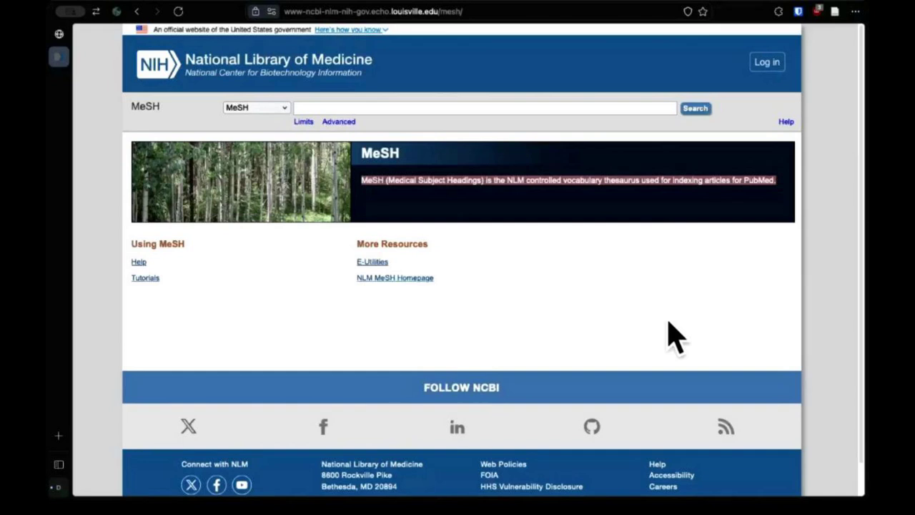
Step: Search the MeSH database for "critically ill" and review the Critical Illness definition and entry terms
click(372, 106)
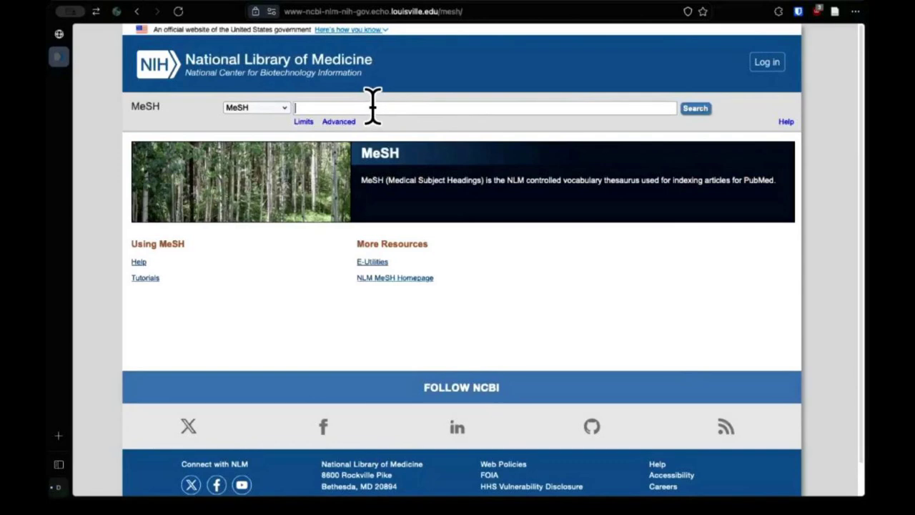
text(criticall)
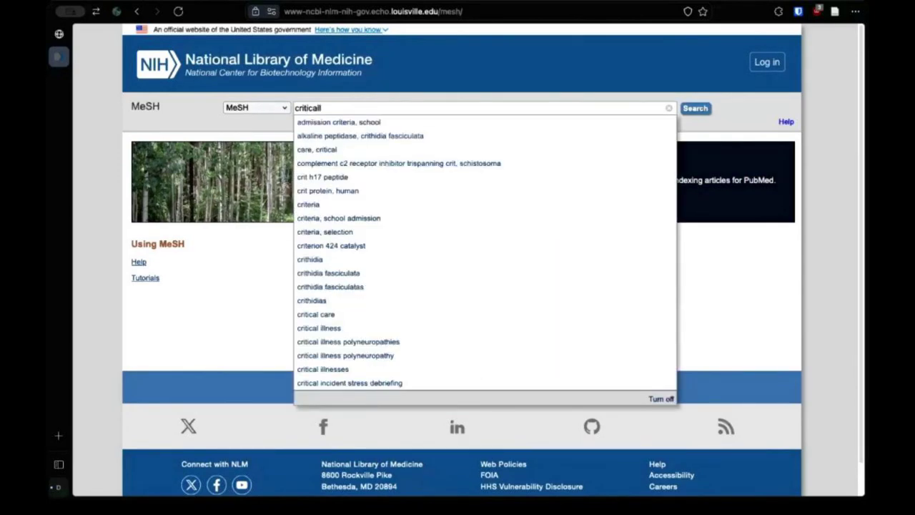
text(y ill)
key(Return)
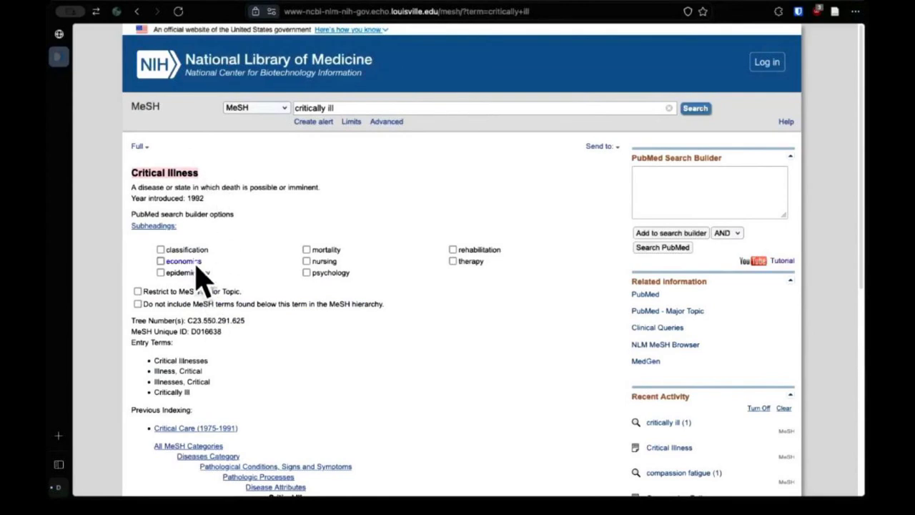
drag(137, 188, 321, 188)
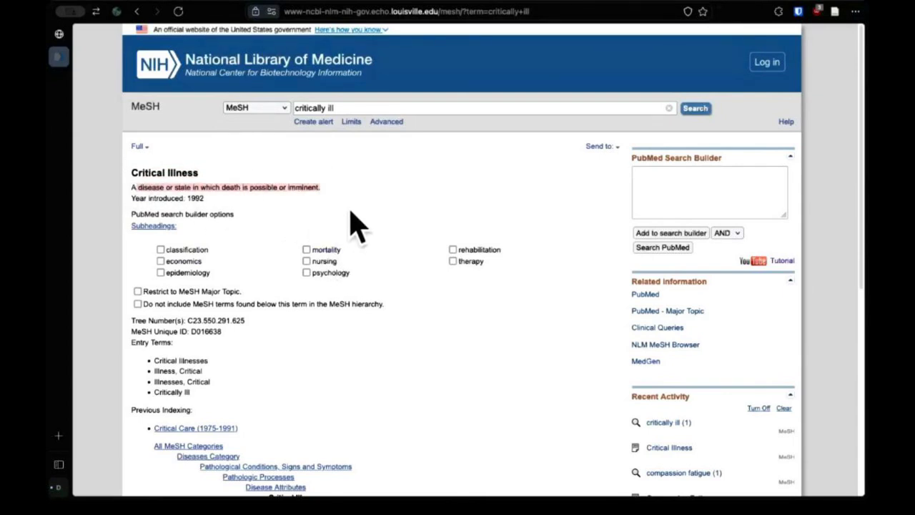
scroll(271, 286, down, 1)
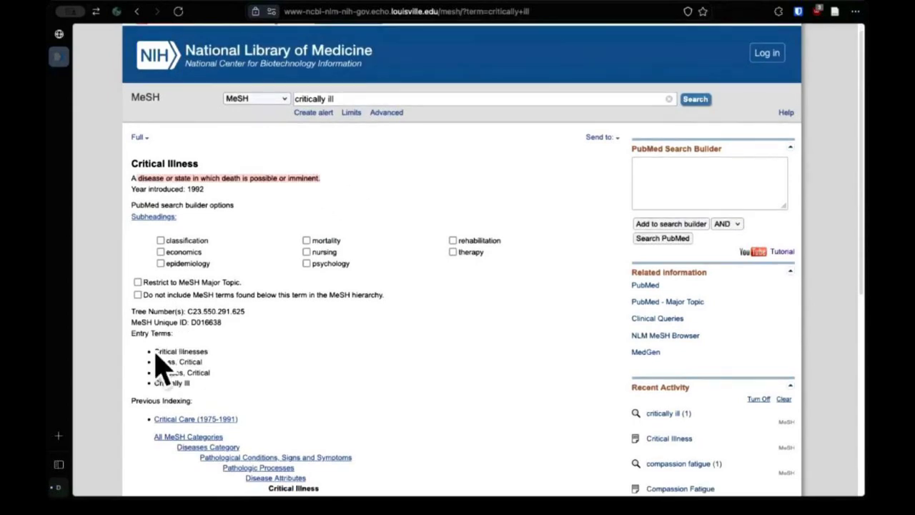
drag(154, 349, 198, 382)
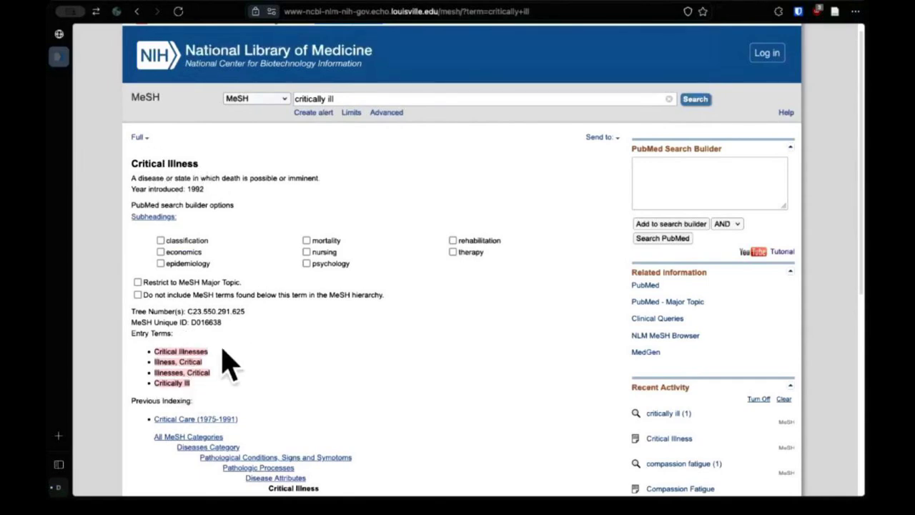
Step: Add the Critical Illness heading to the PubMed search builder and search PubMed with it
click(439, 197)
click(645, 226)
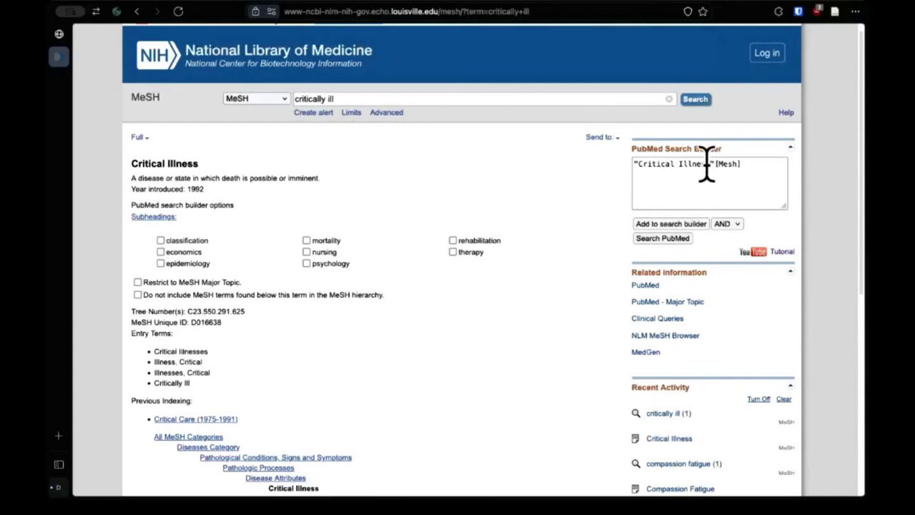
drag(636, 164, 736, 165)
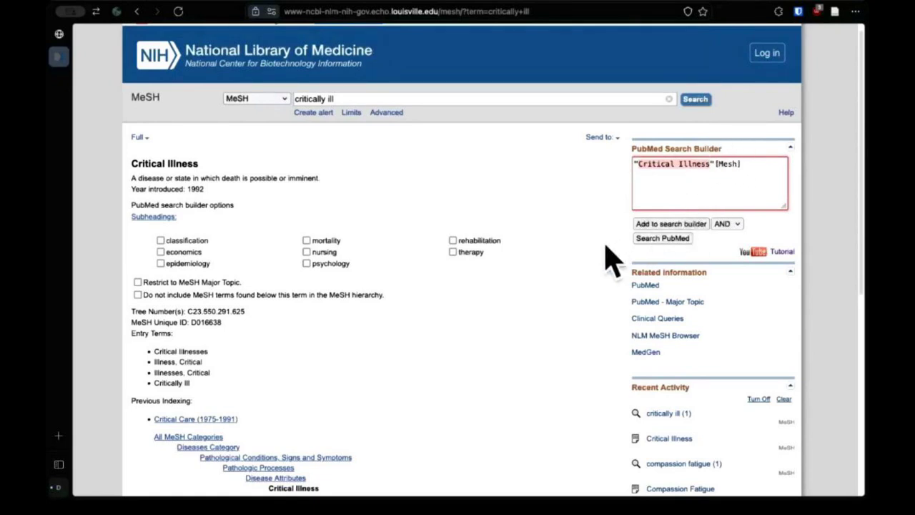
click(541, 279)
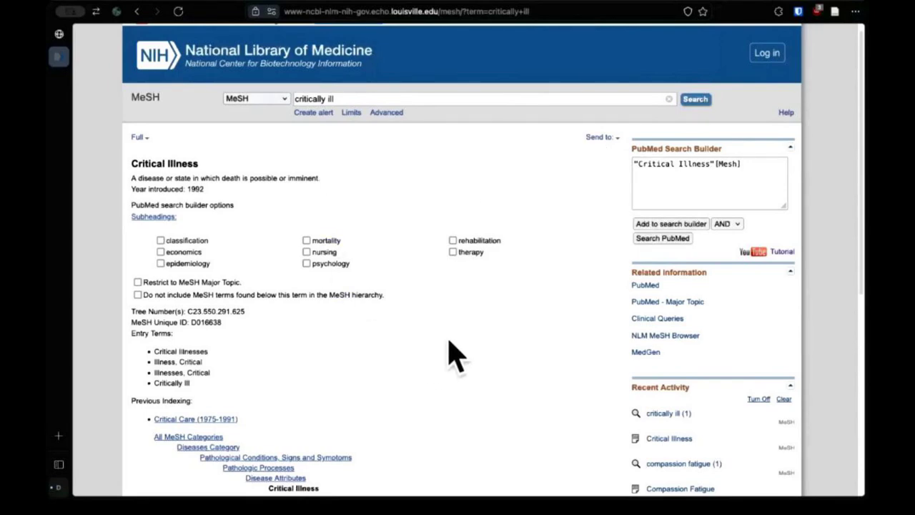
click(674, 239)
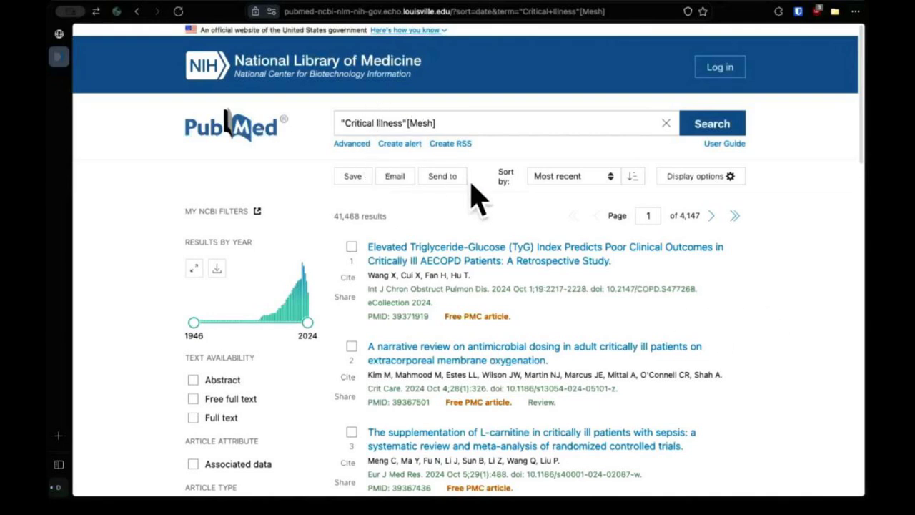
click(447, 119)
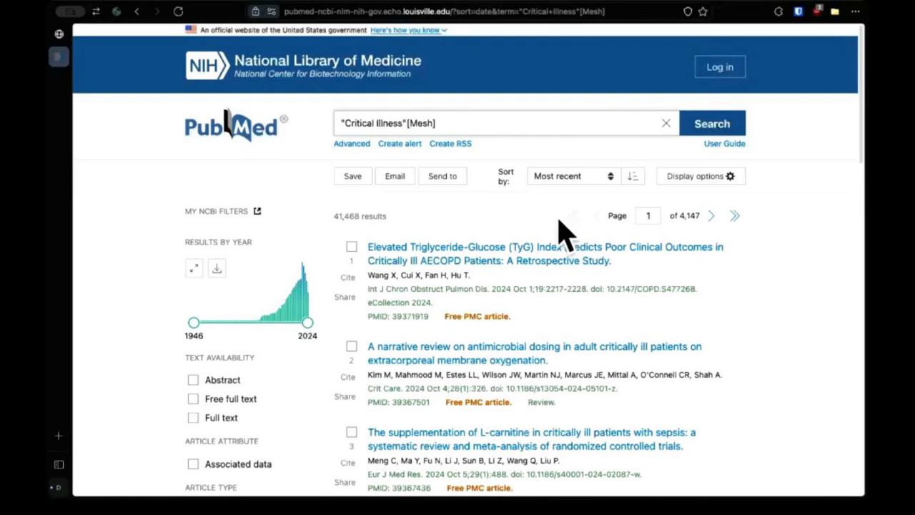
Step: Open PubMed's advanced search and copy "Critical Illness"[Mesh] from the search history into the query box
click(350, 143)
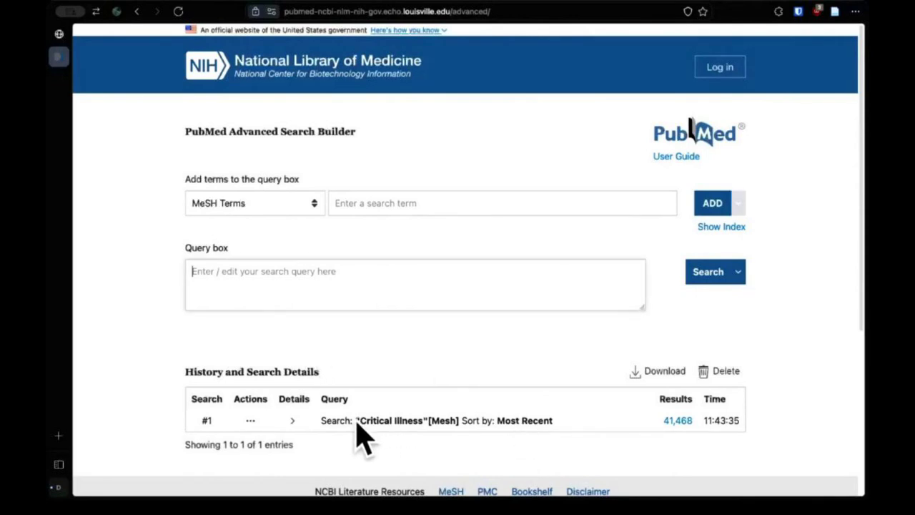
drag(358, 422, 458, 432)
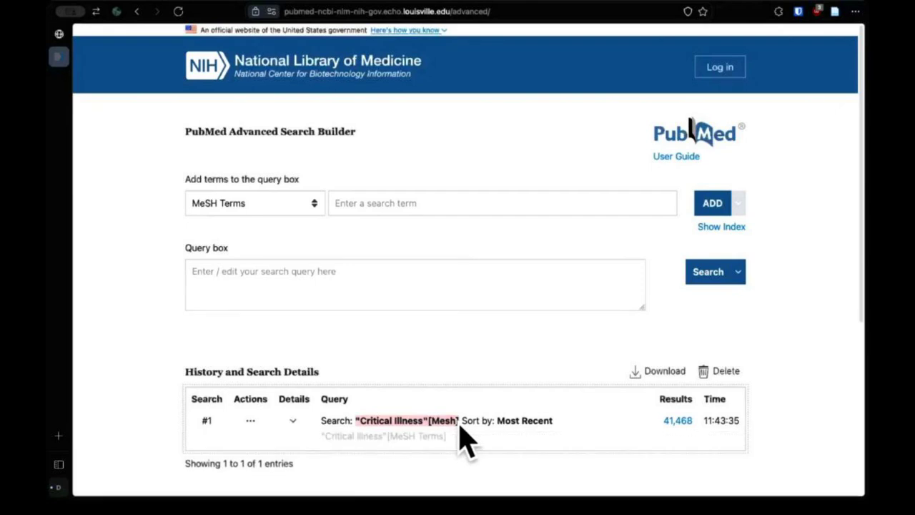
key(ctrl+c)
click(273, 292)
key(ctrl+v)
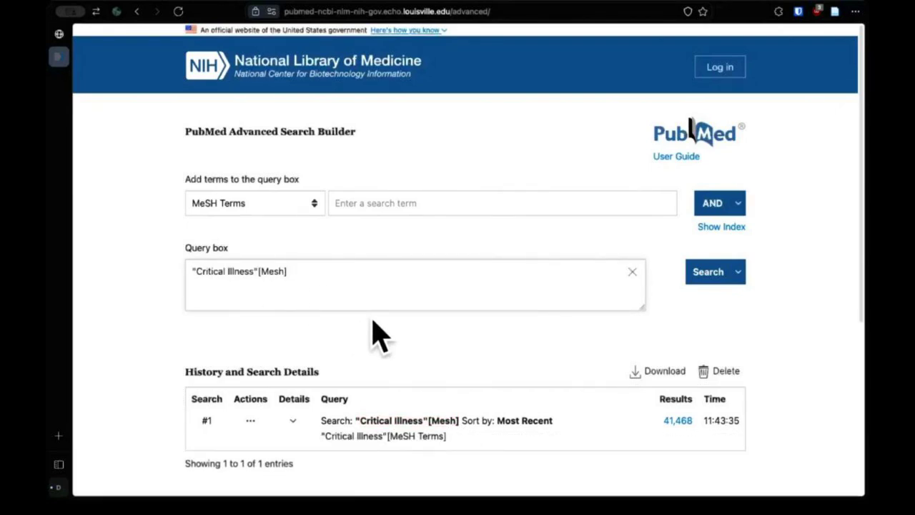
Step: Extend the query with OR "Critical Illness" as a quoted keyword phrase
text(OR)
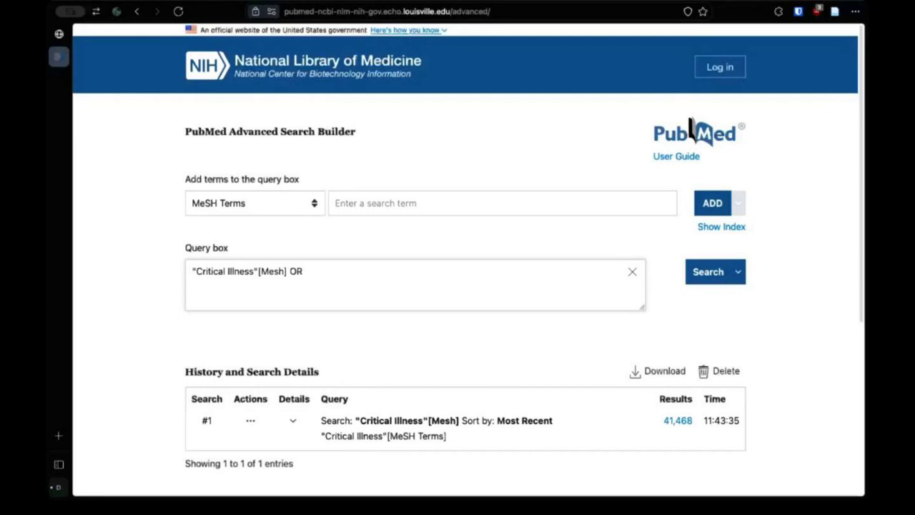
text("Critical)
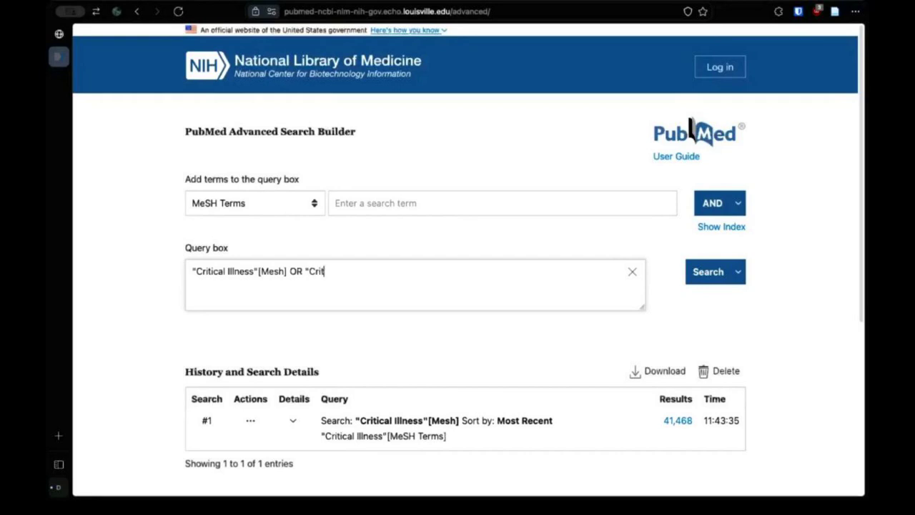
text( Illness)
Step: Try the field tags [Title/Abstract] and [tiab] on the "Critical Illness" keyword and remove them again
click(278, 211)
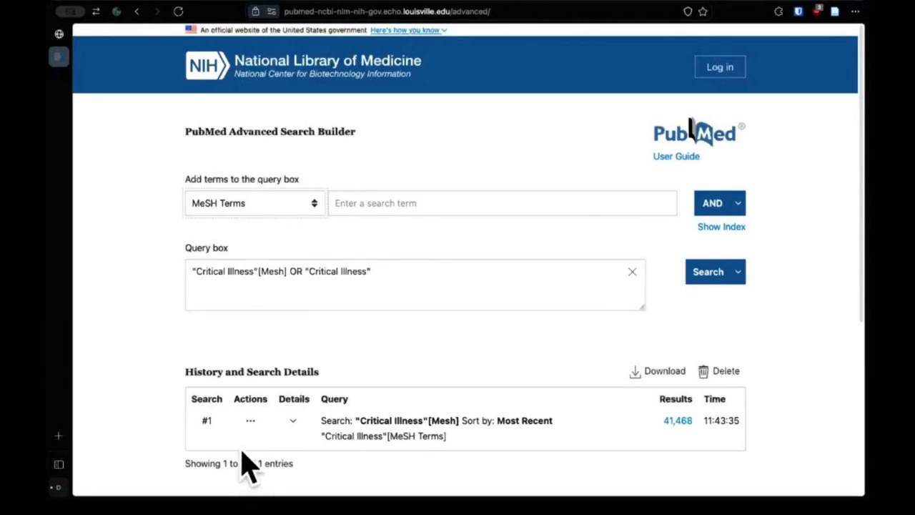
click(409, 283)
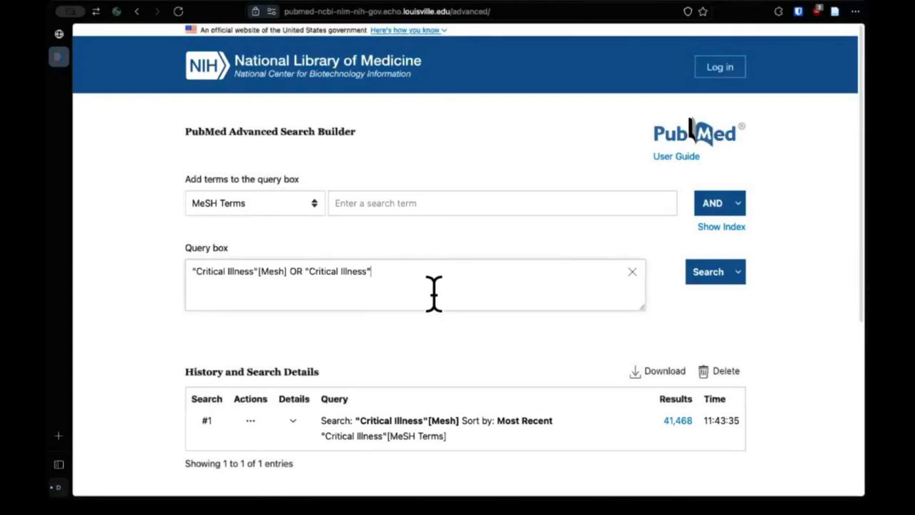
text([Title/Abstract])
key(BackSpace)
key(BackSpace)
key(BackSpace)
key(BackSpace)
key(BackSpace)
key(BackSpace)
key(BackSpace)
key(BackSpace)
key(BackSpace)
key(BackSpace)
key(BackSpace)
key(BackSpace)
key(BackSpace)
key(BackSpace)
key(BackSpace)
text(tiab])
key(BackSpace)
key(BackSpace)
key(BackSpace)
key(BackSpace)
key(BackSpace)
Step: Append OR "critically ill" to the query and add it to the search history without showing its results
text(OR "critically ill)
mouse_move(739, 279)
click(734, 296)
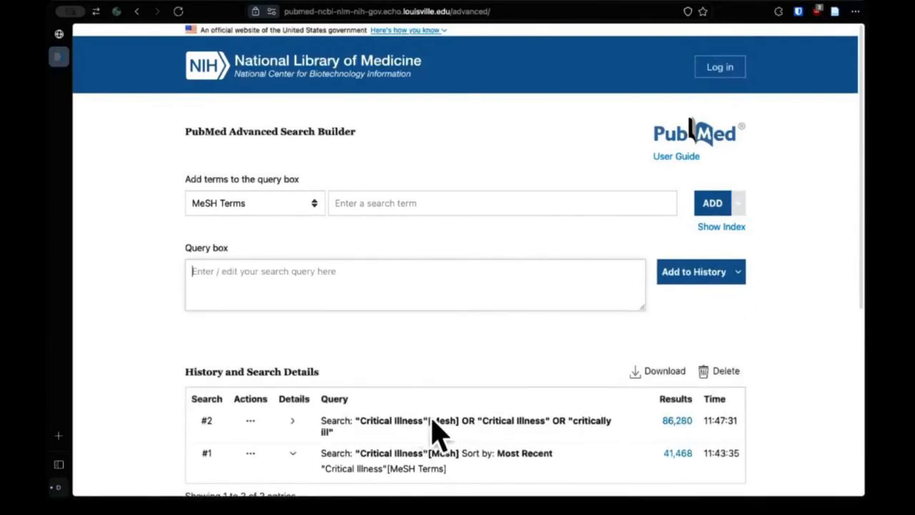
scroll(479, 364, down, 1)
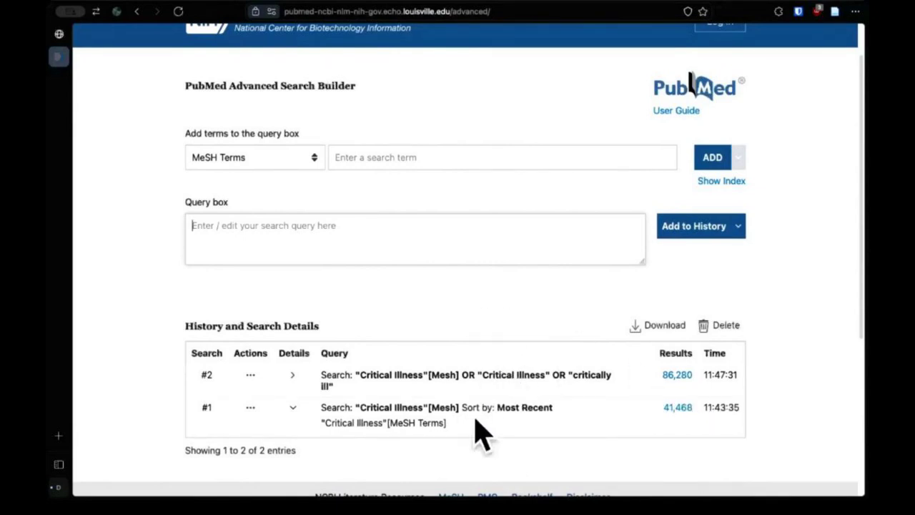
Step: Check the remaining concepts in the PICO table and reopen the MeSH Database from the PubMed home page
click(60, 34)
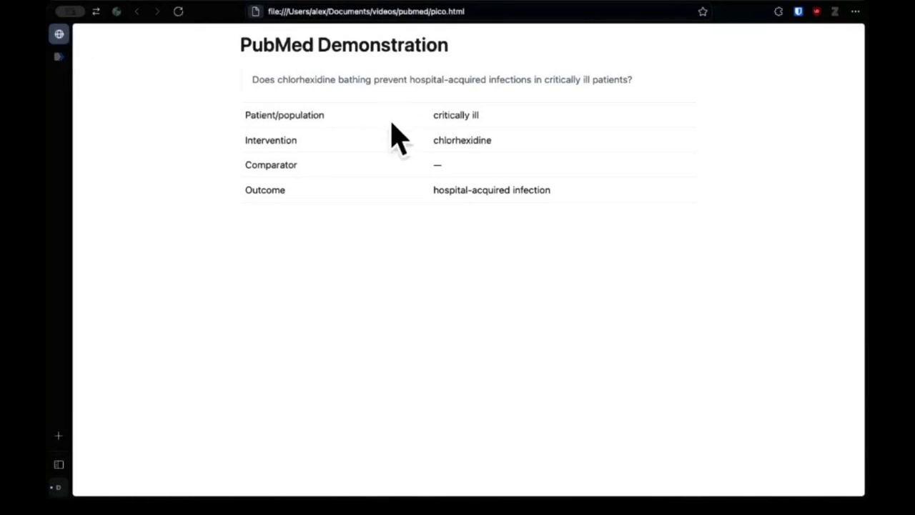
click(60, 60)
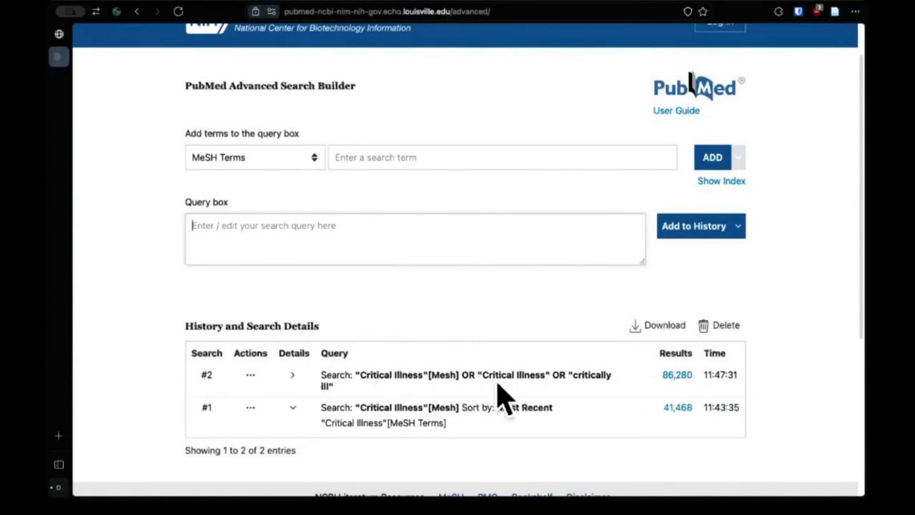
click(62, 34)
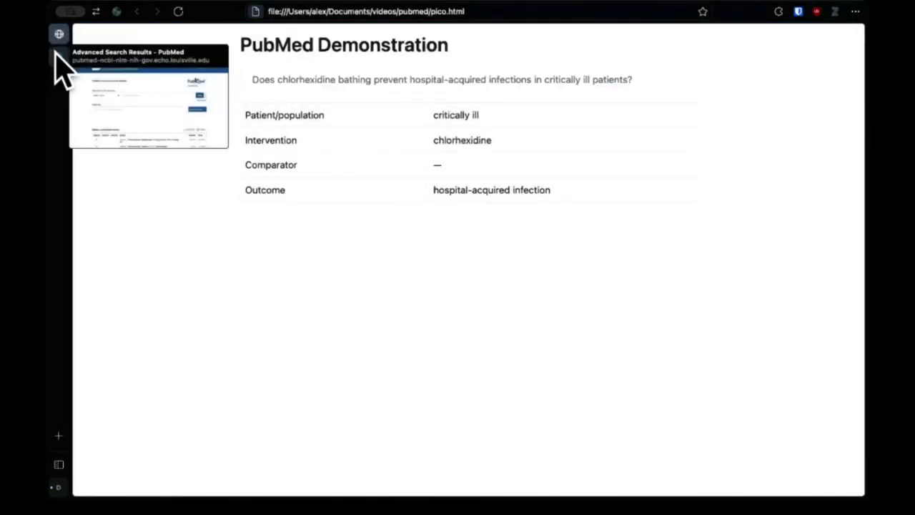
click(57, 56)
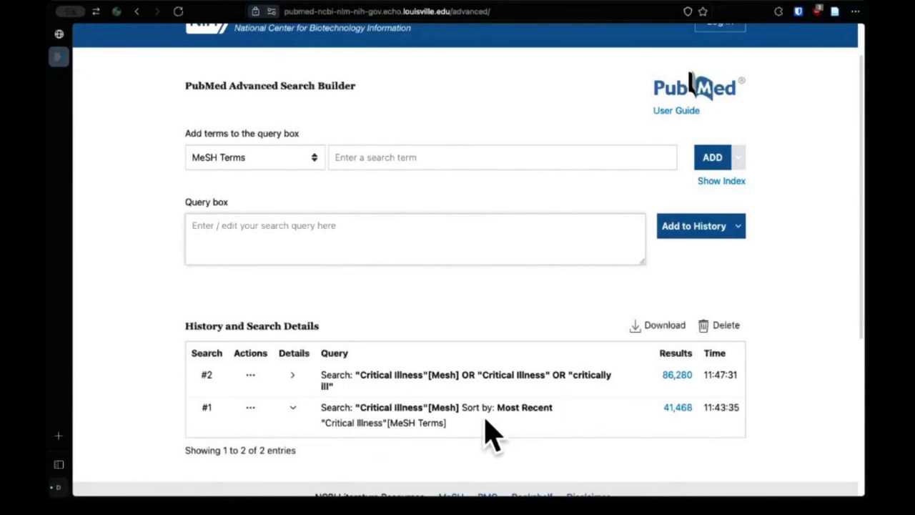
click(696, 82)
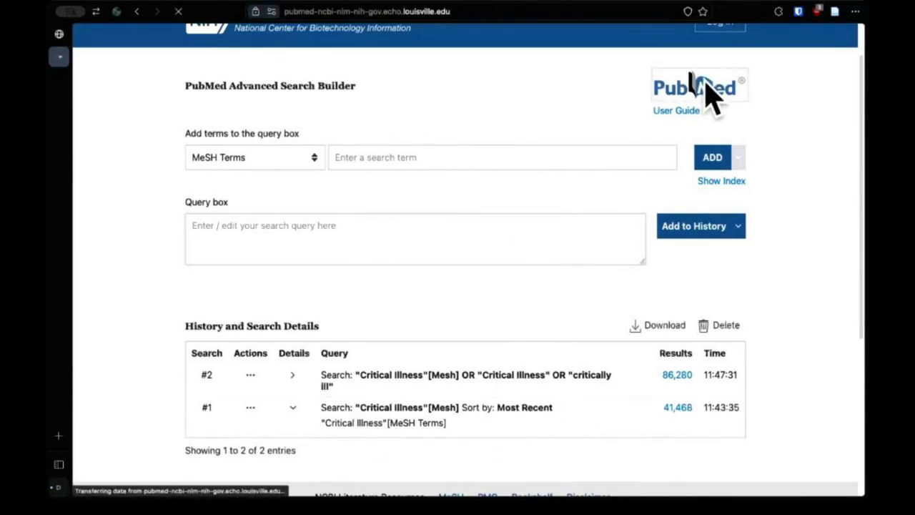
scroll(682, 370, down, 2)
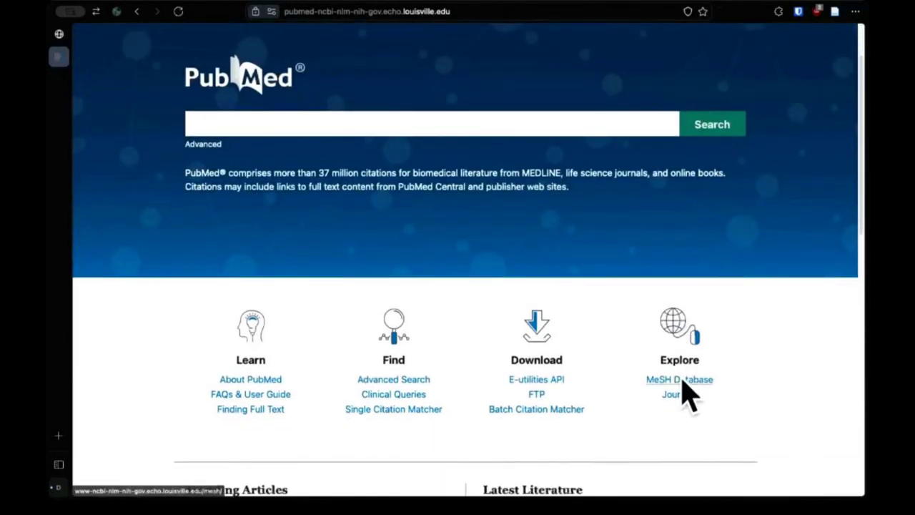
click(684, 386)
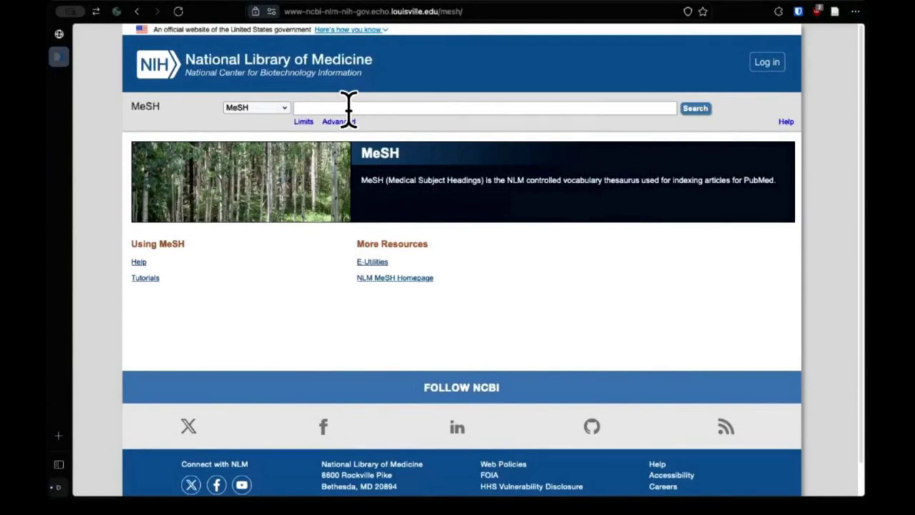
Step: Search the MeSH Database for critical care and add the Critical Care and Critical Care Nursing headings to the search builder joined with OR
text(critical care)
key(Return)
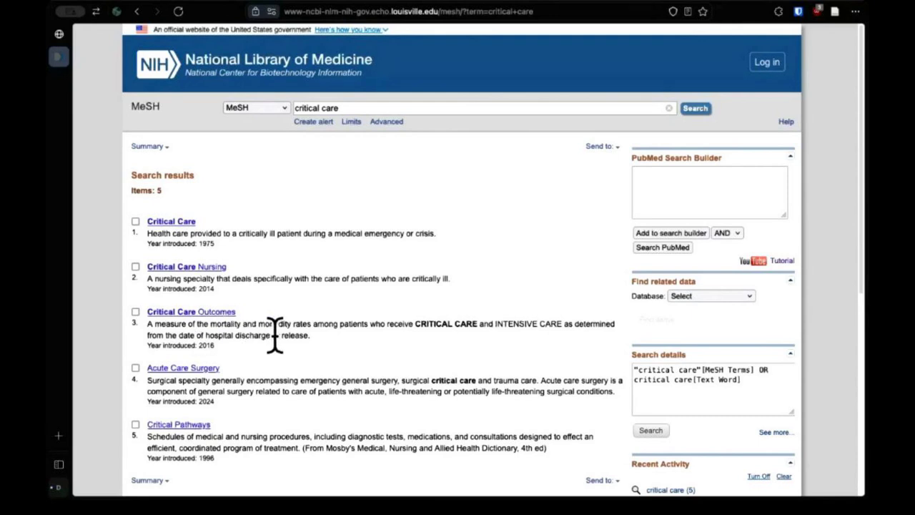
click(60, 35)
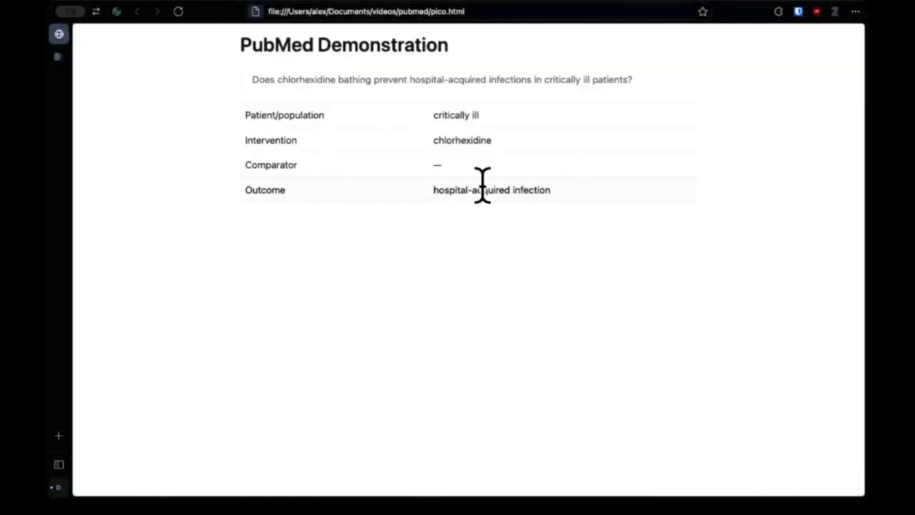
click(58, 57)
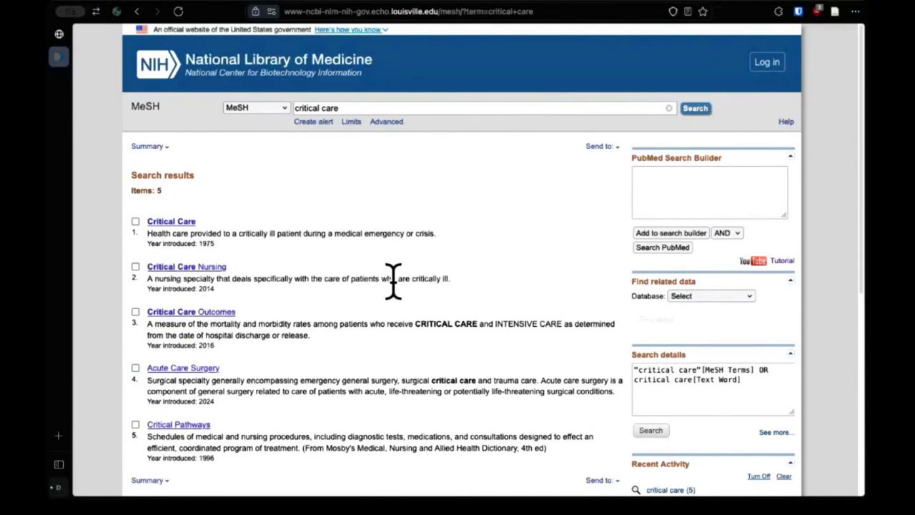
click(135, 221)
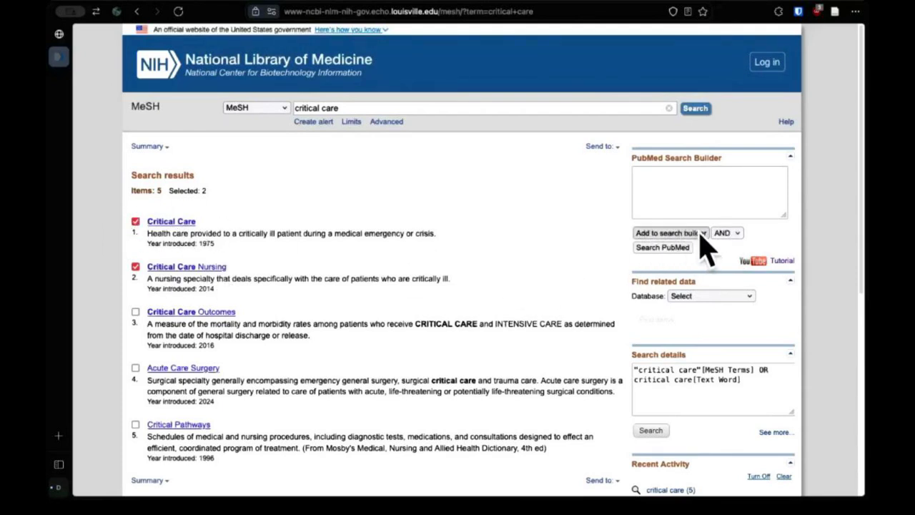
click(740, 253)
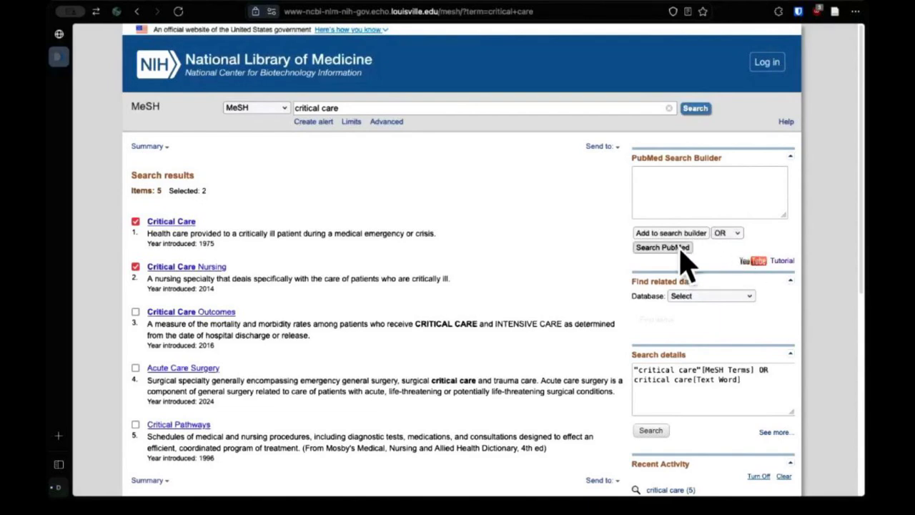
click(670, 251)
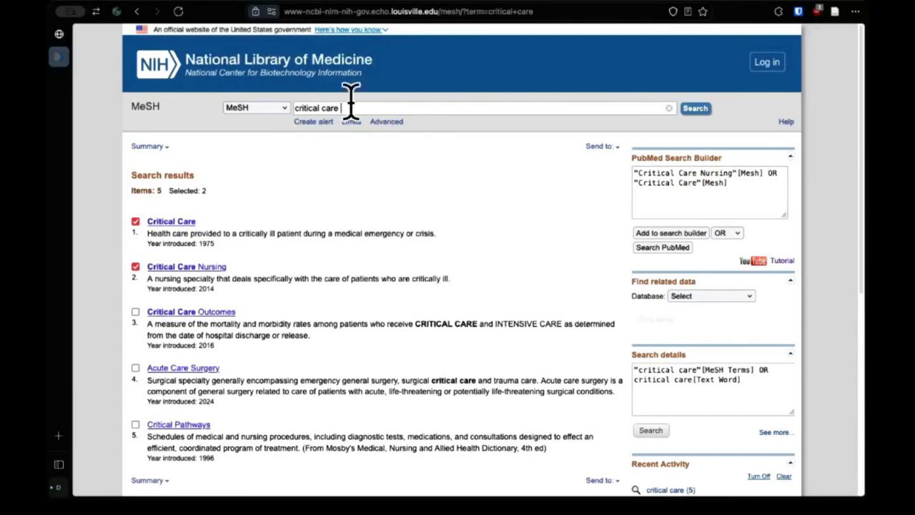
Step: Search MeSH for critical illness and add the Critical Illness heading to the search builder with OR
drag(348, 107, 235, 109)
text(critical illness)
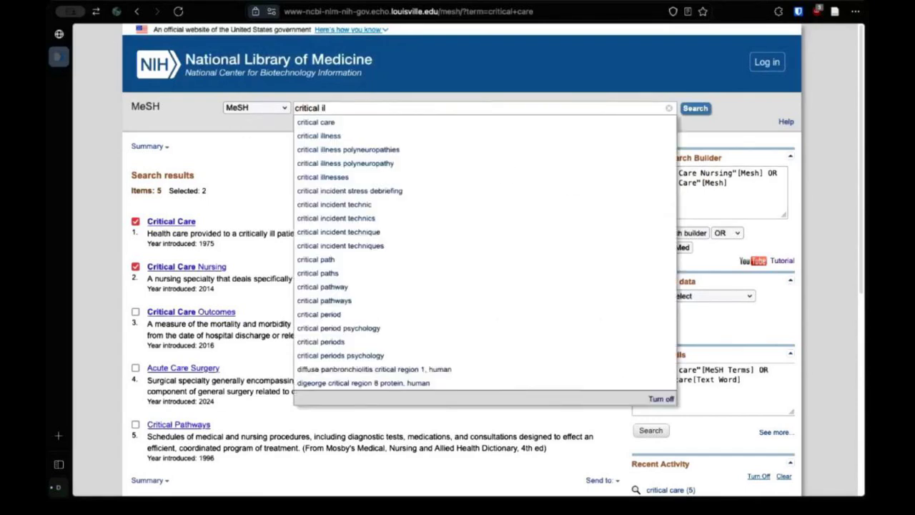
key(Return)
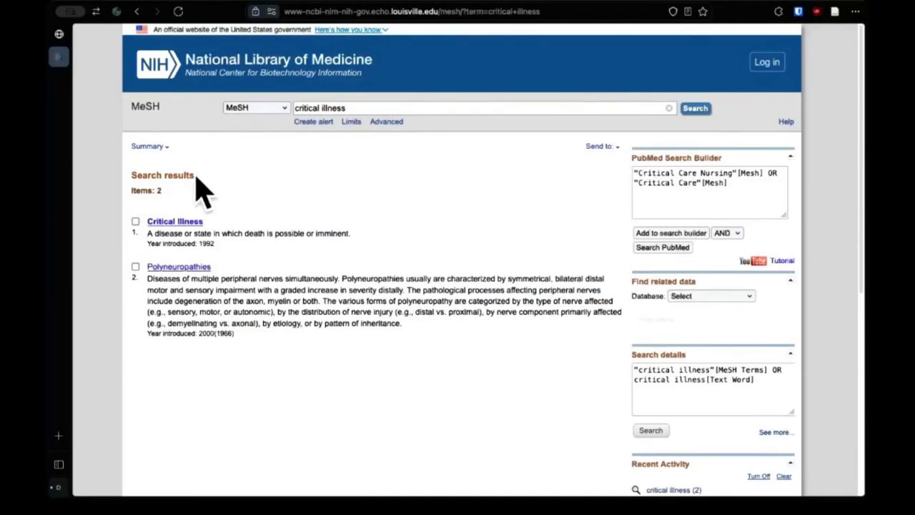
click(136, 221)
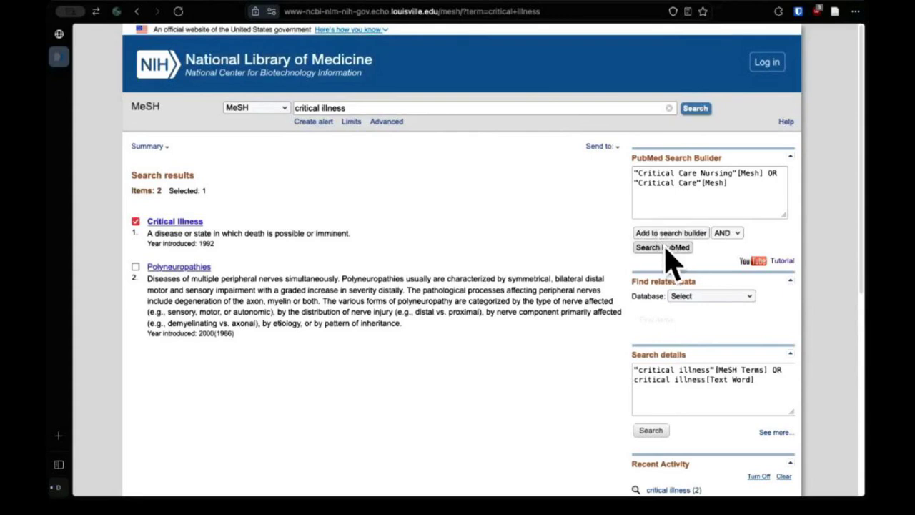
click(726, 234)
click(730, 246)
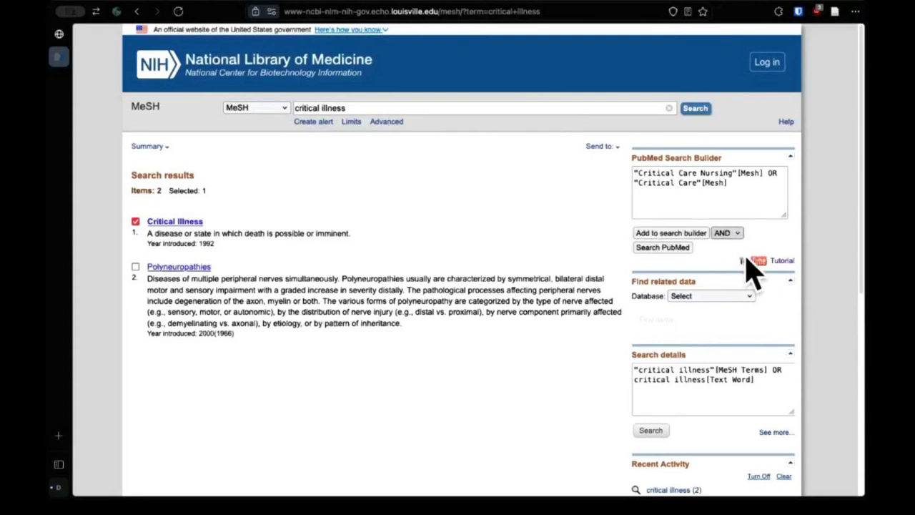
click(668, 234)
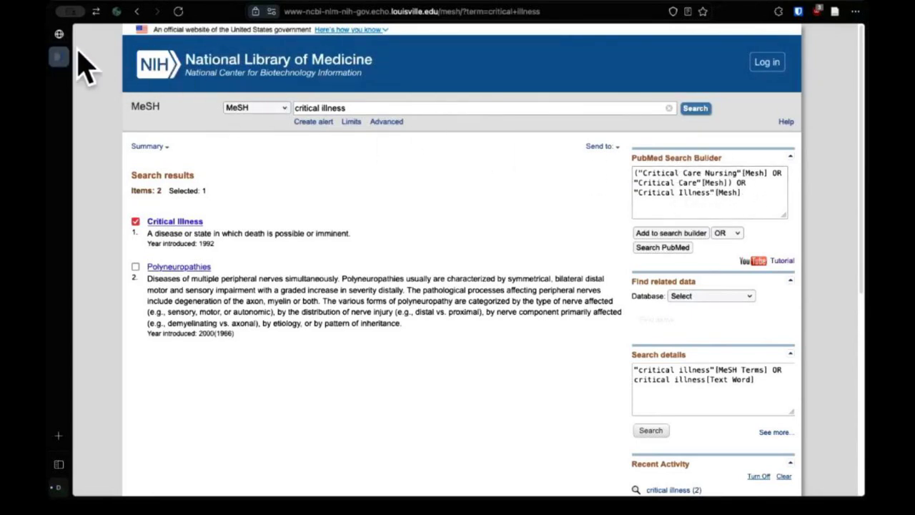
Step: Check the population concept in the PICO table and remove the parentheses from the search builder query
click(58, 36)
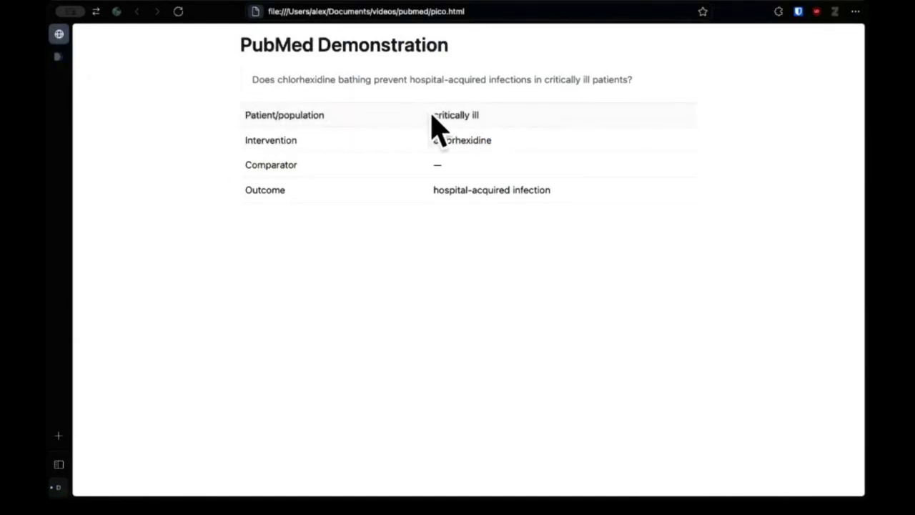
click(58, 56)
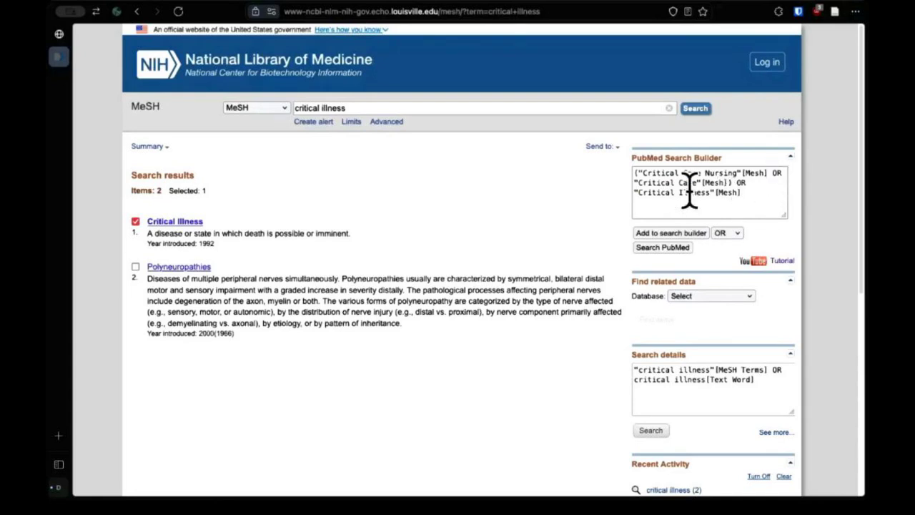
click(732, 184)
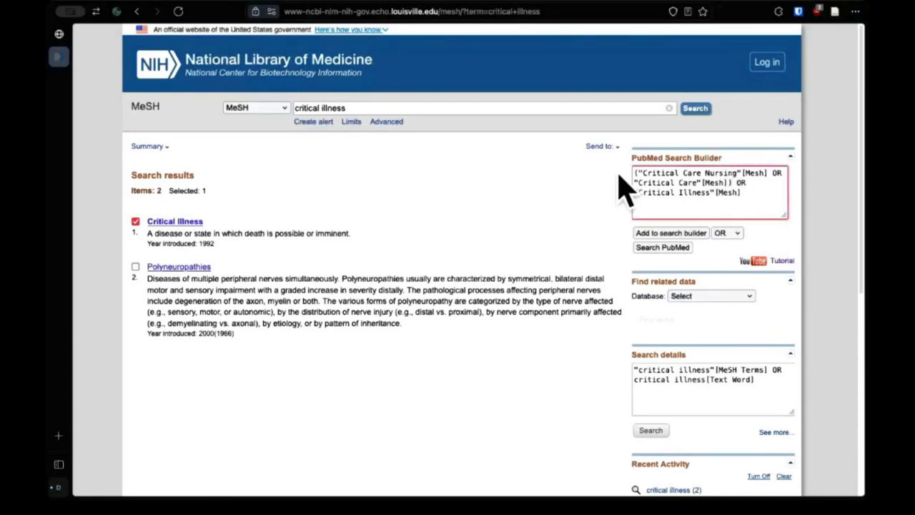
text())
key(Delete)
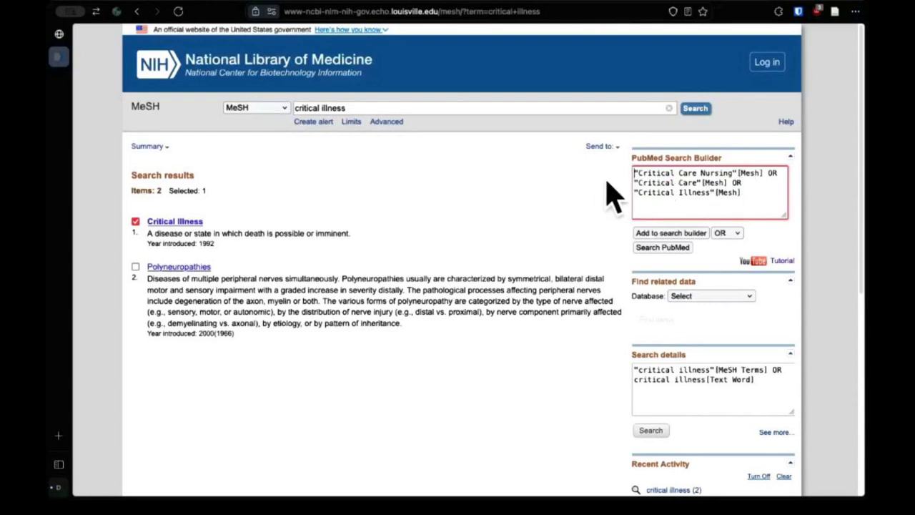
Step: Run the three-heading query in PubMed and go to its entry in the advanced search history
click(670, 250)
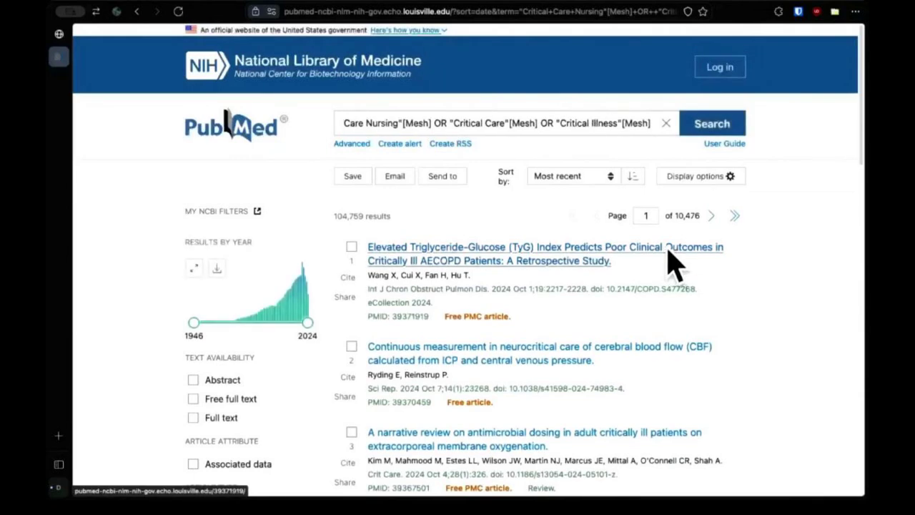
click(344, 143)
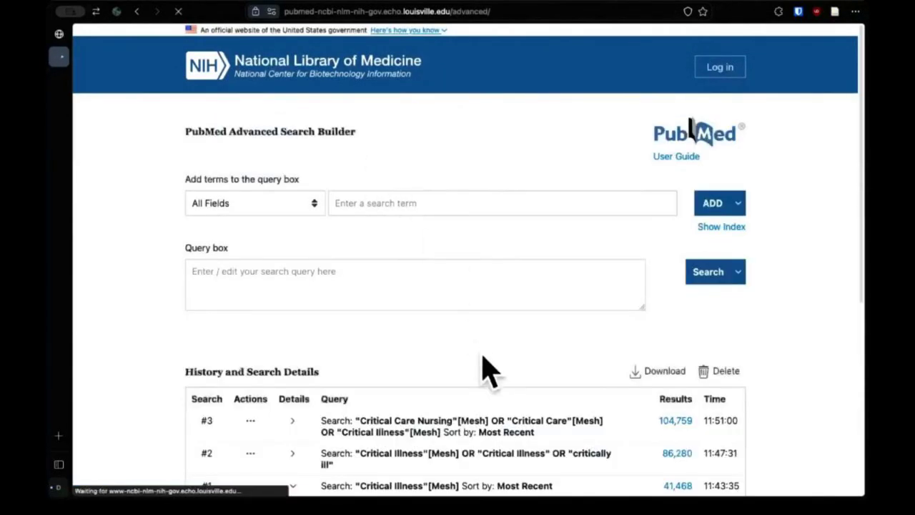
scroll(492, 382, down, 3)
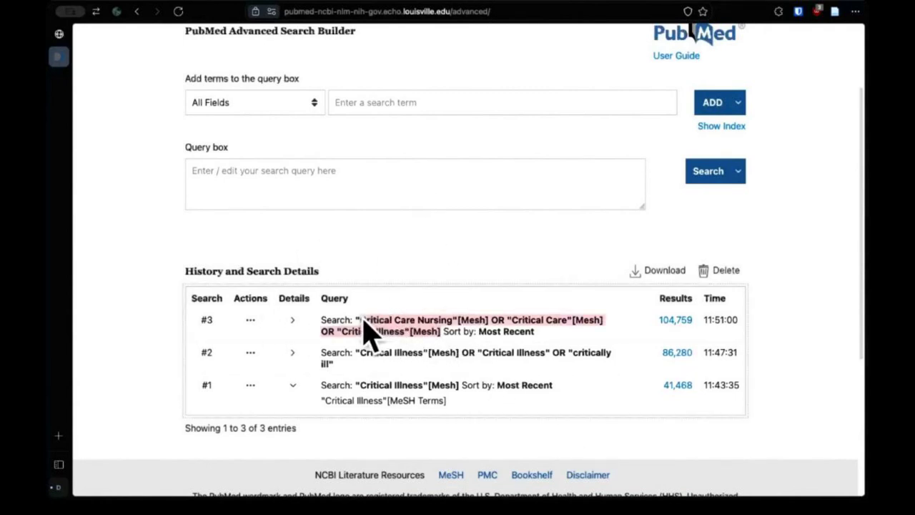
Step: Copy the query of search #3 into the query box and append OR "Critical Care" OR "Critical Illness"
drag(361, 330, 338, 194)
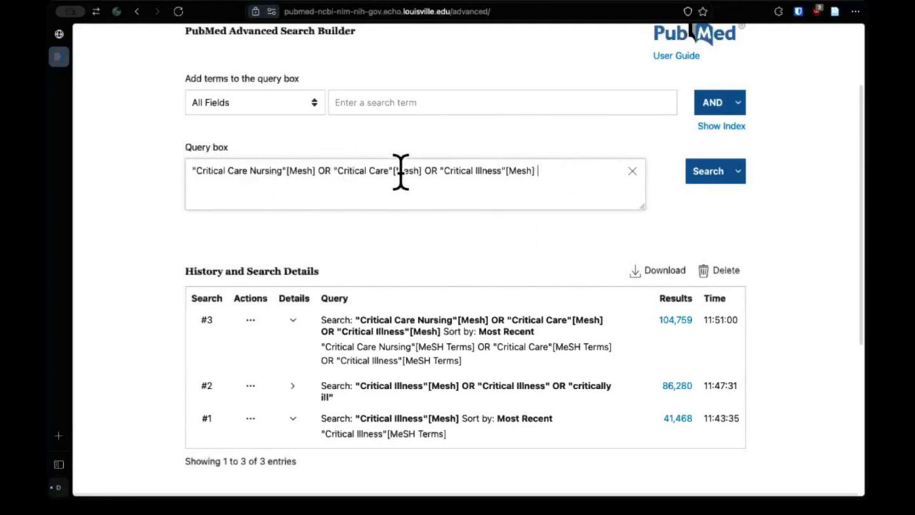
text(OR)
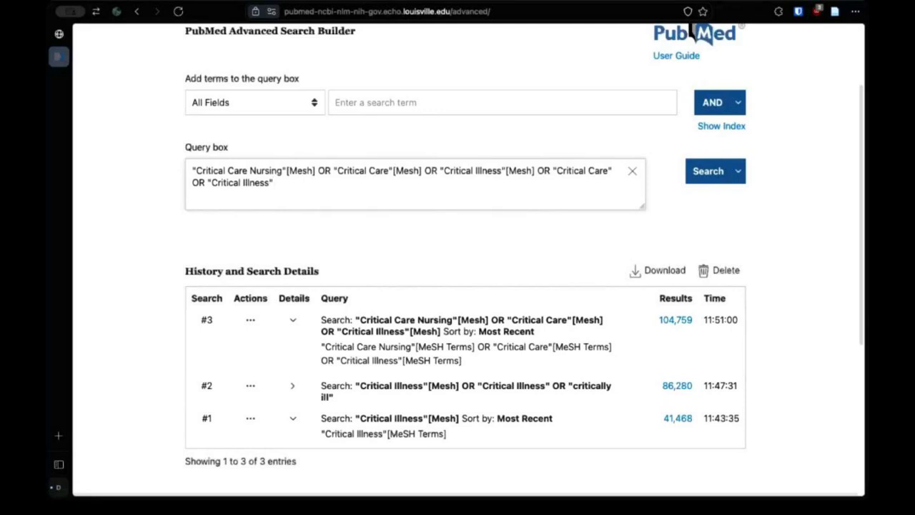
Step: Look up critical illness in the MeSH Database in a new browser tab and examine the entry terms of the Critical Illness record
key(ctrl+t)
text(pubmed.ncbi.nlm.nih.gov/)
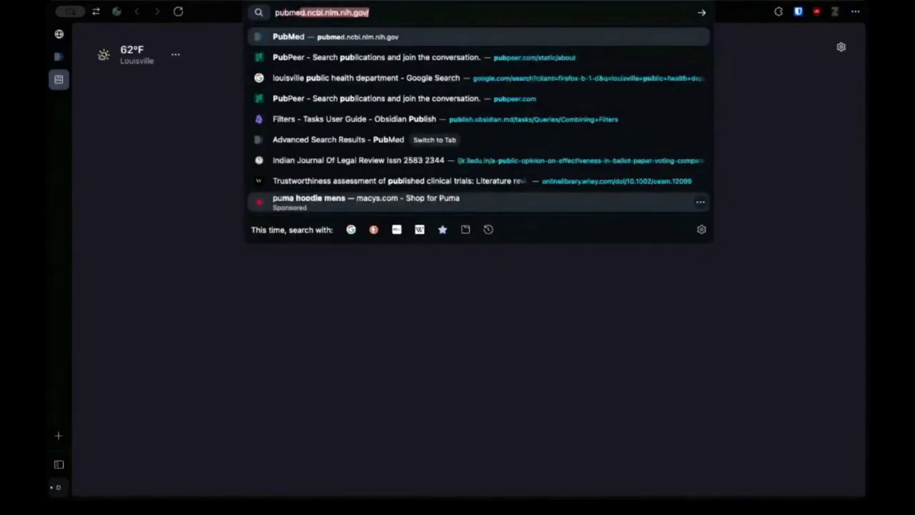
key(Return)
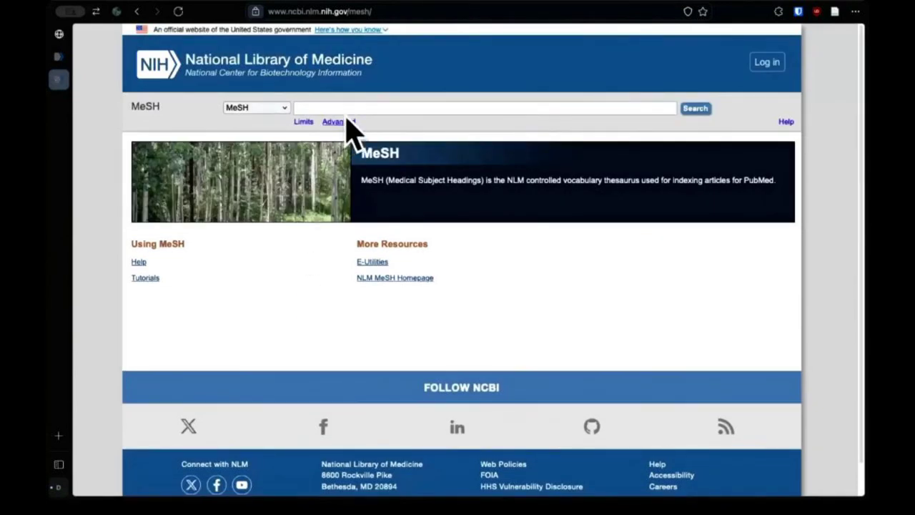
text(tical illness)
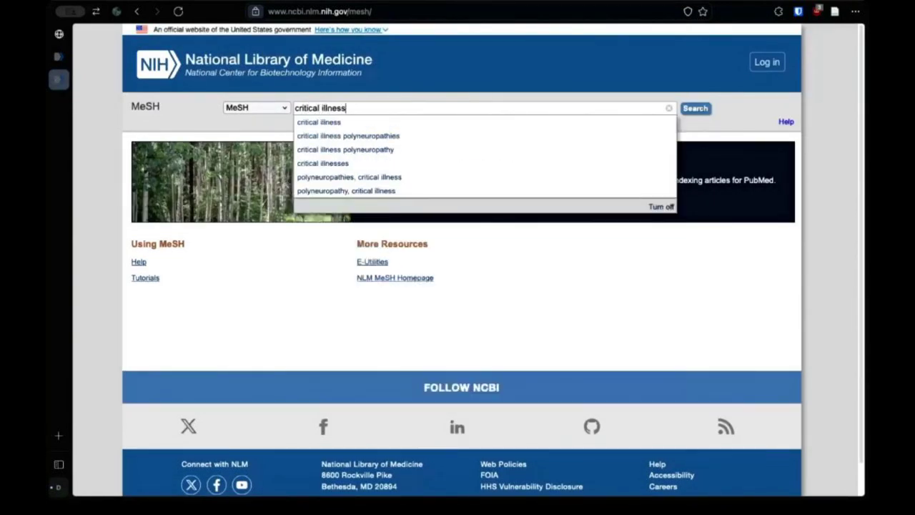
key(Return)
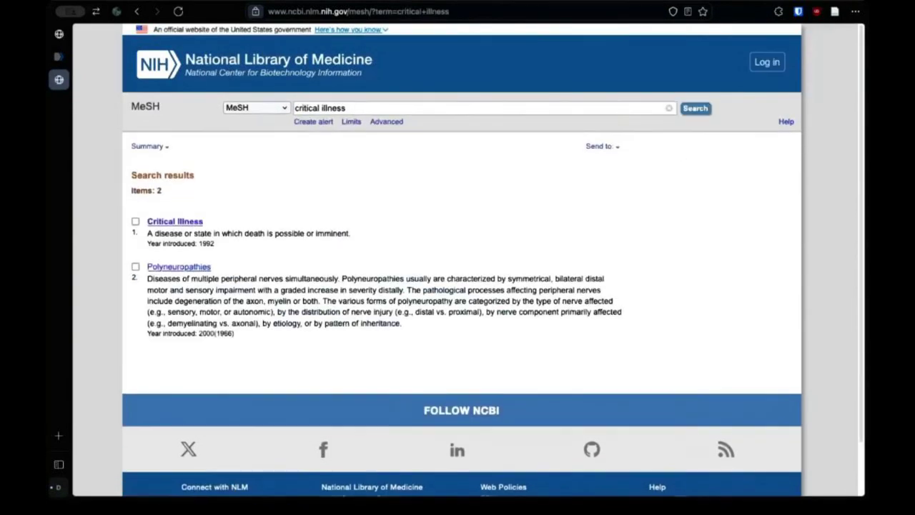
click(170, 223)
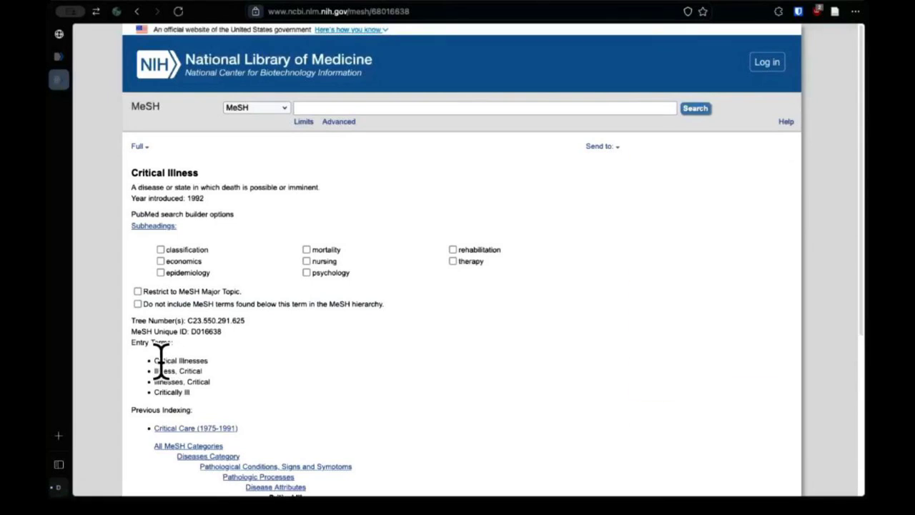
drag(153, 359, 198, 398)
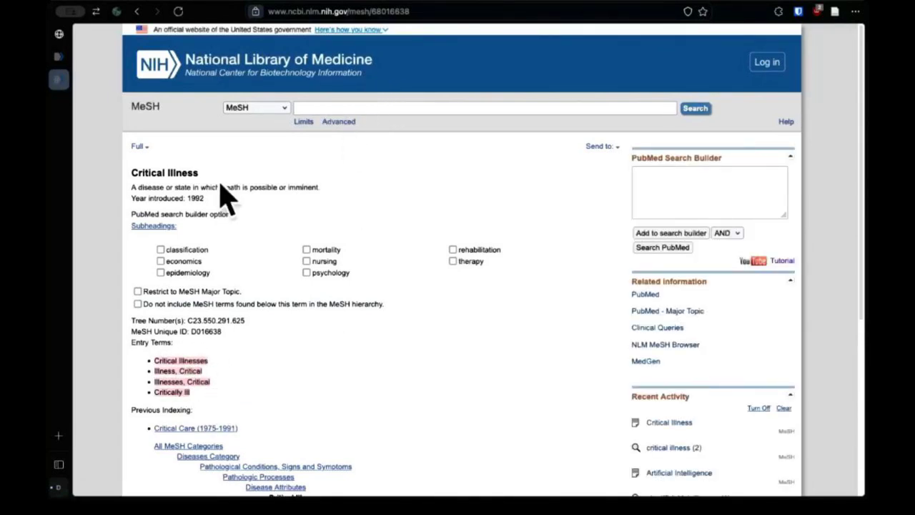
click(187, 389)
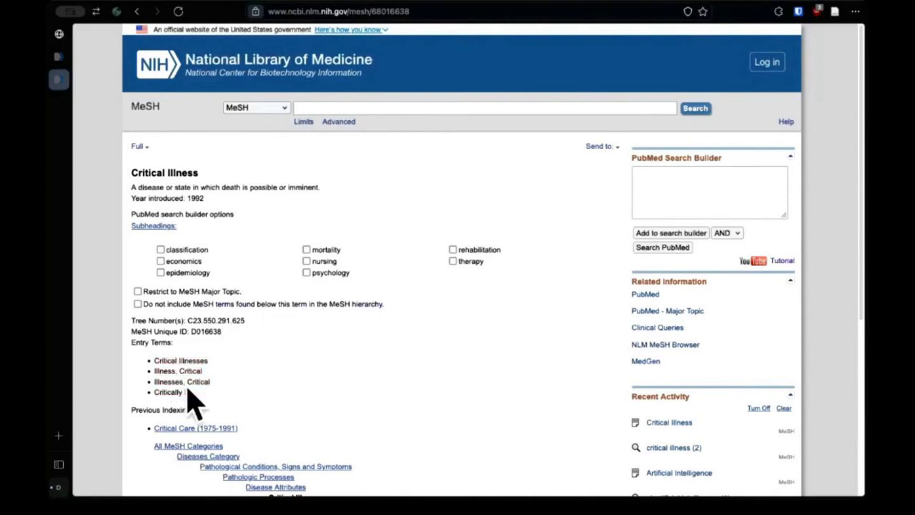
drag(190, 392, 154, 360)
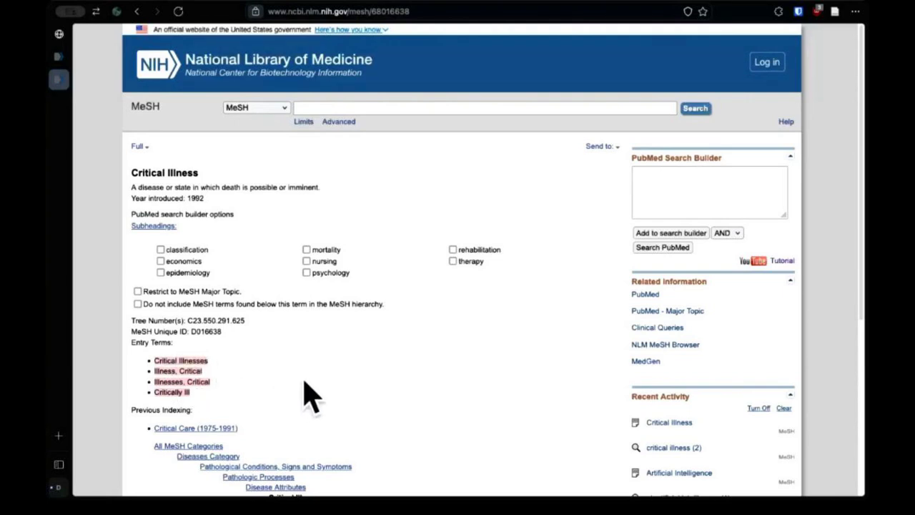
click(231, 370)
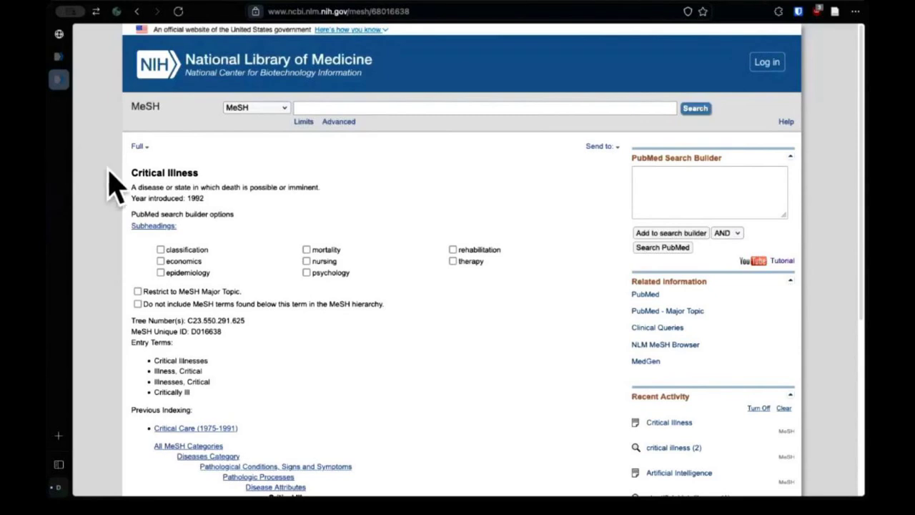
Step: Return to the advanced search query, truncate the keyword to "Critical Illness*" and append OR "Critically Ill"
click(61, 59)
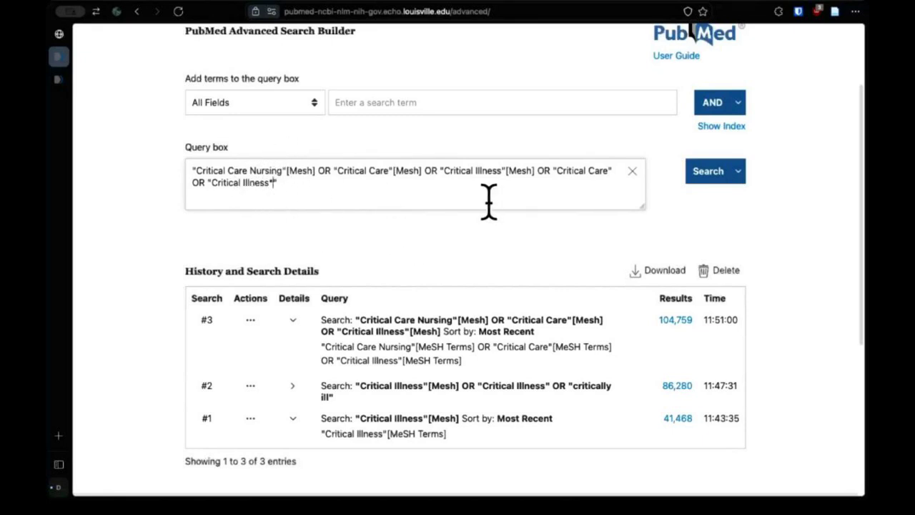
text(OR "Critically Ill)
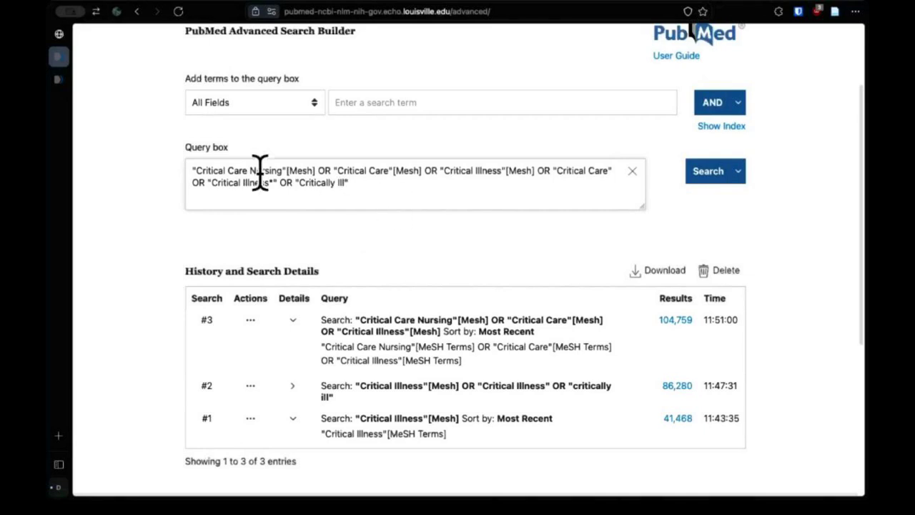
Step: Search the MeSH Database for intensive care and open the Intensive Care Units record
click(57, 79)
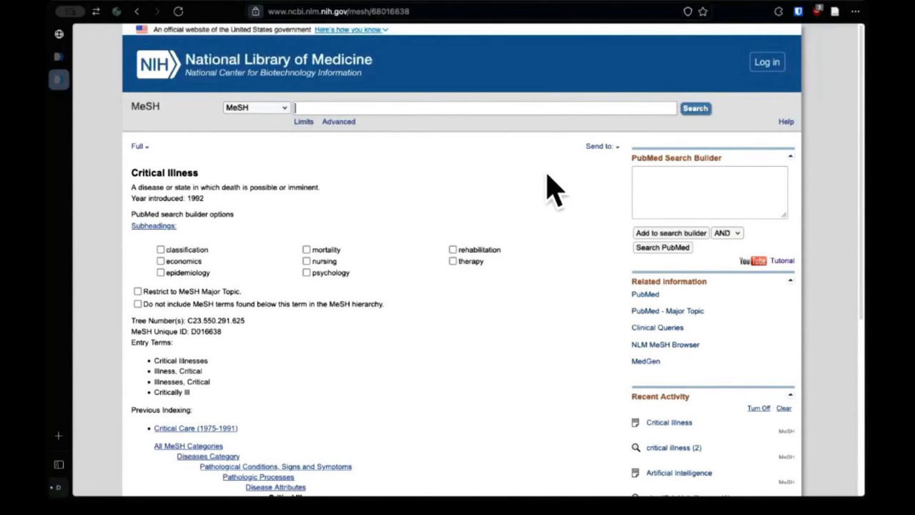
text(intensive c)
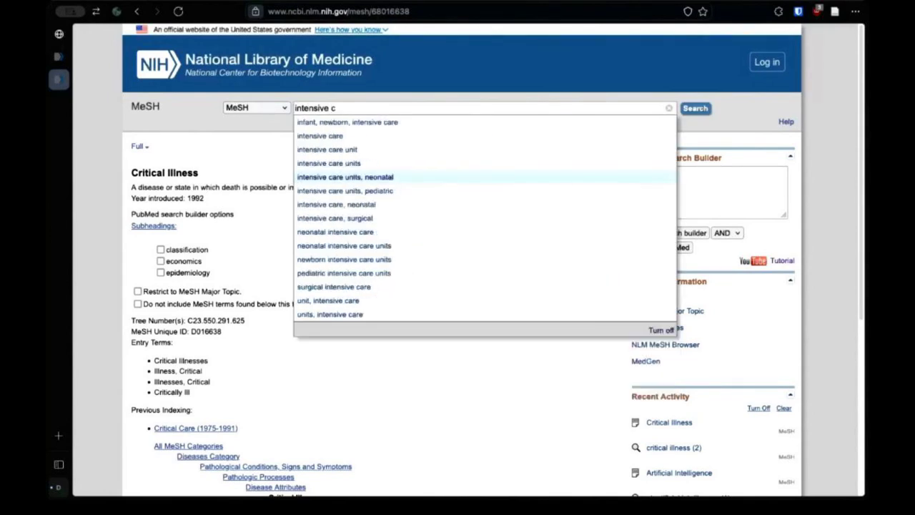
text(are)
key(Return)
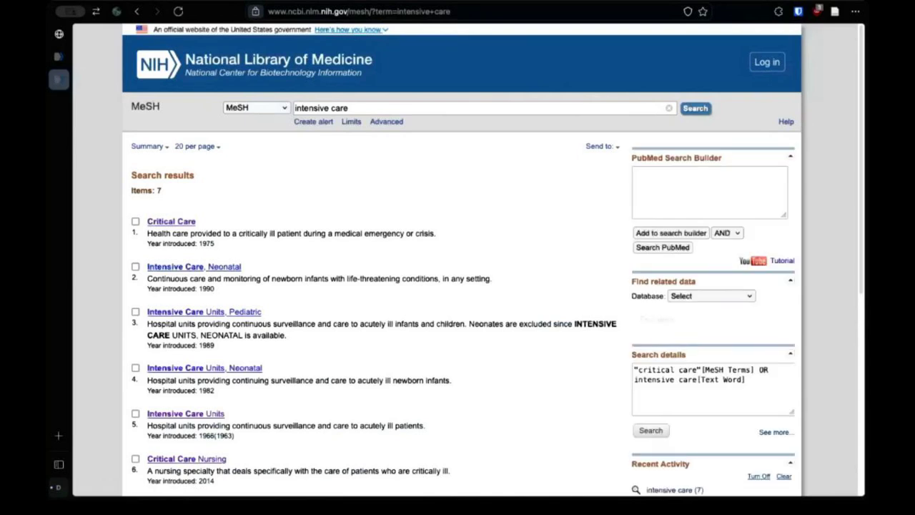
scroll(520, 281, down, 2)
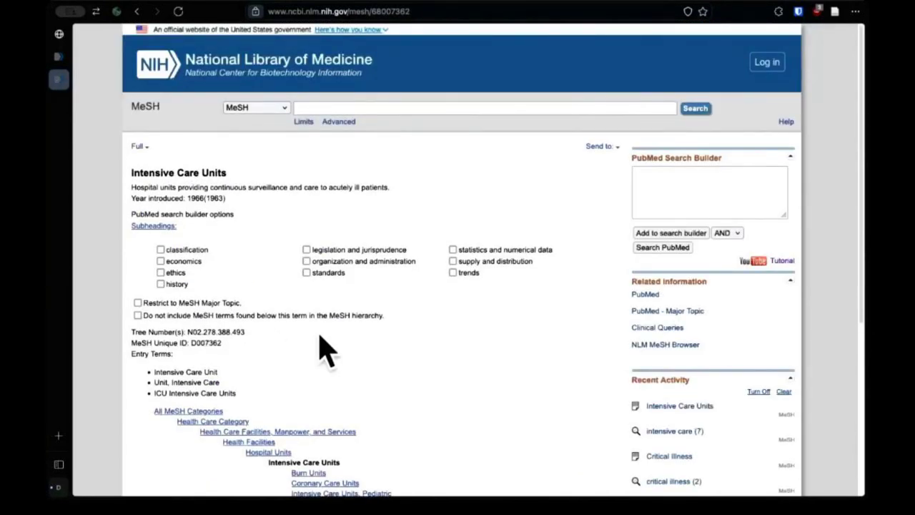
Step: Try adding the Intensive Care Units term without its narrower MeSH terms to the search builder, and clear the builder
scroll(323, 350, down, 3)
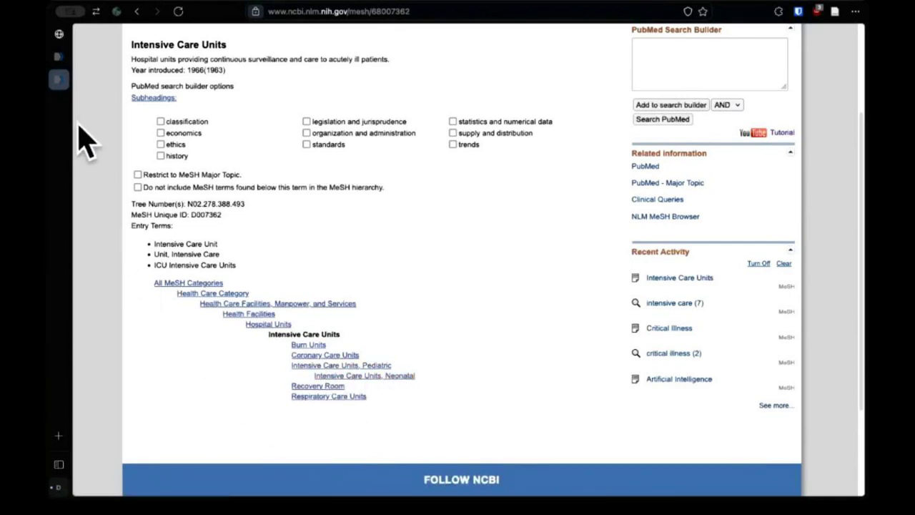
scroll(326, 443, up, 1)
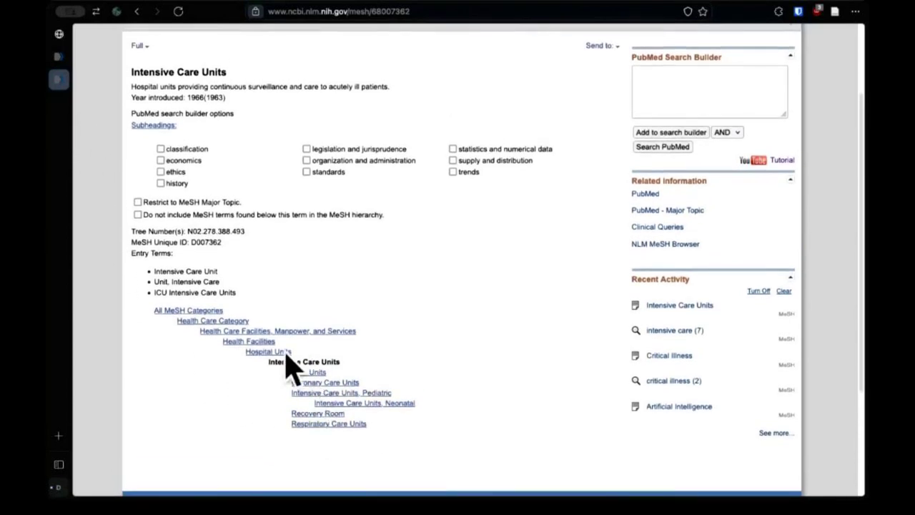
scroll(430, 435, up, 2)
scroll(431, 435, down, 1)
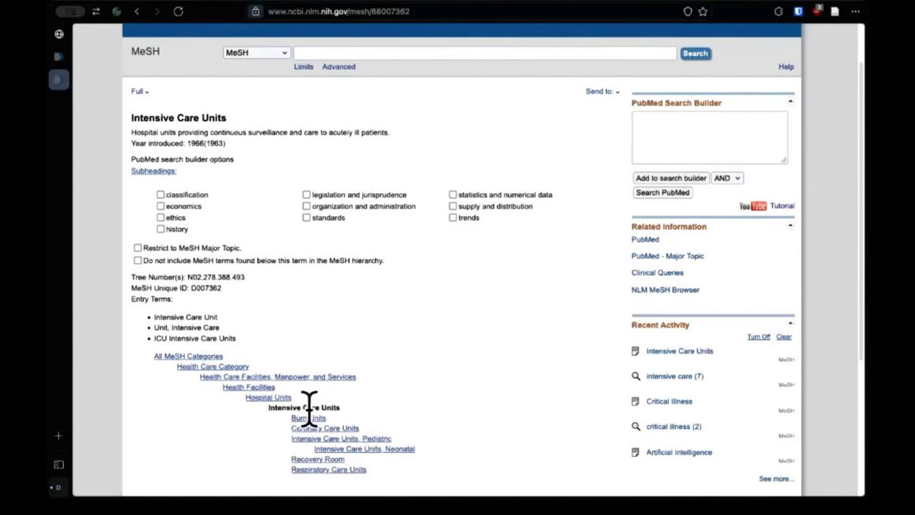
click(137, 261)
click(670, 179)
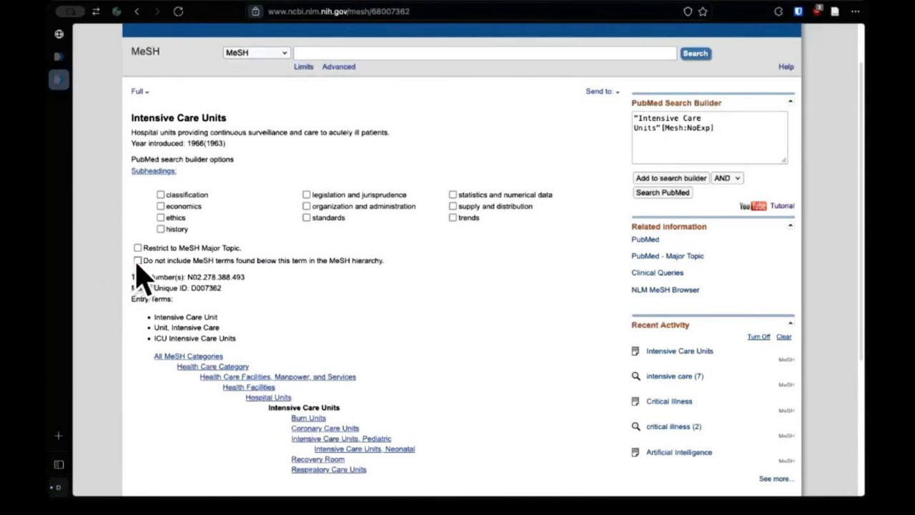
drag(747, 136, 591, 108)
key(BackSpace)
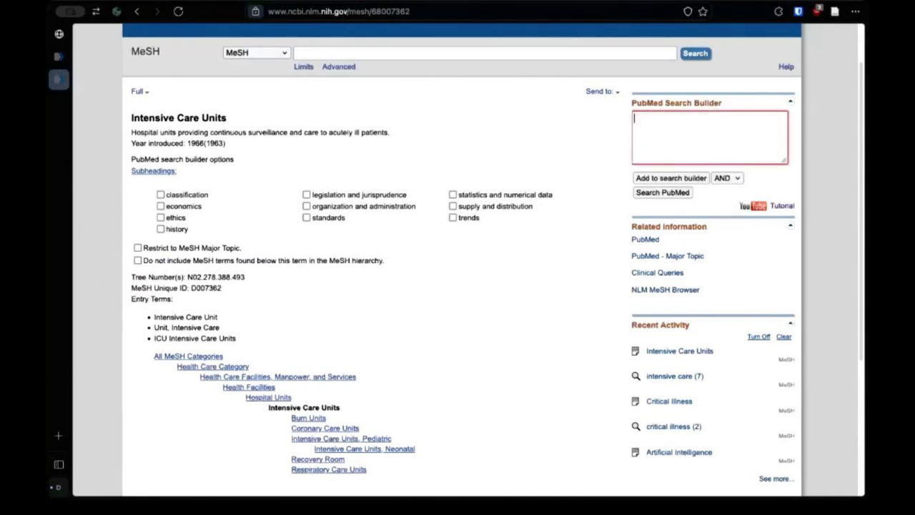
Step: Add "Intensive Care Units"[Mesh] with its narrower terms to the search builder, append OR "Intensive Care Unit*" and search PubMed
click(673, 179)
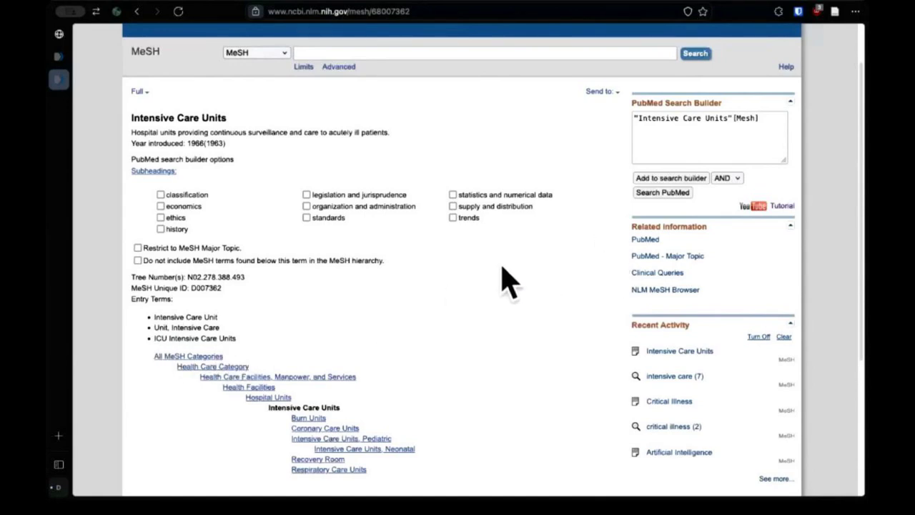
click(752, 141)
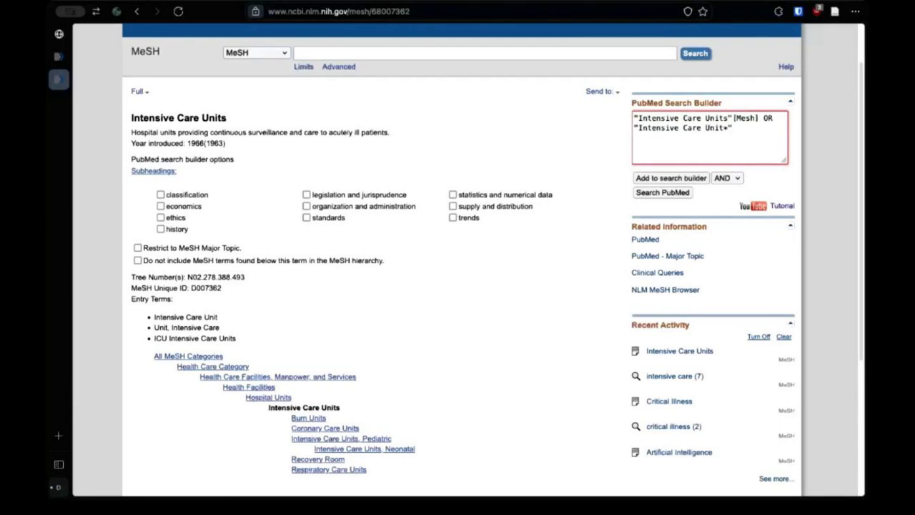
click(651, 191)
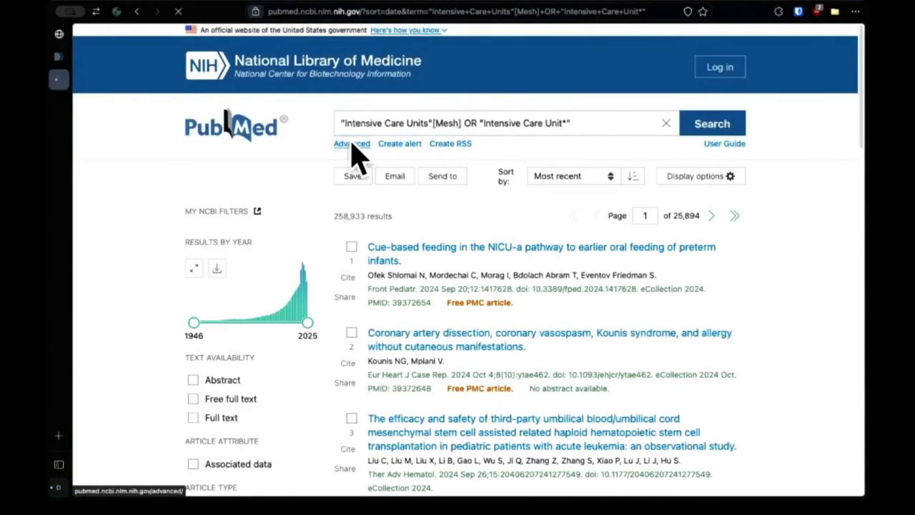
click(353, 145)
scroll(460, 286, down, 5)
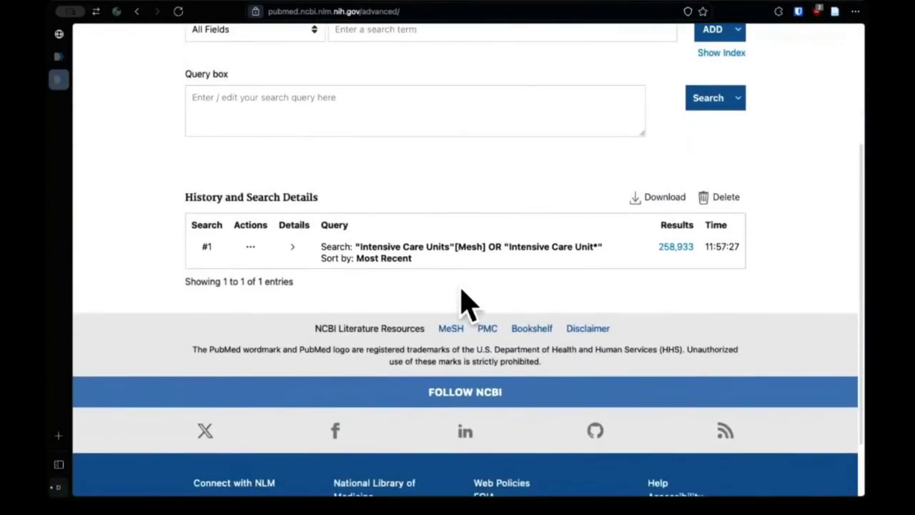
scroll(461, 292, up, 1)
scroll(388, 265, up, 1)
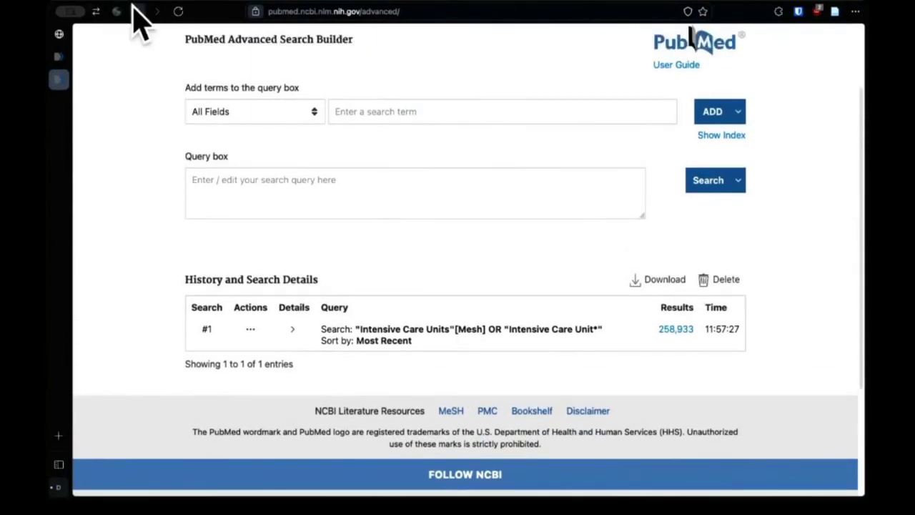
click(137, 11)
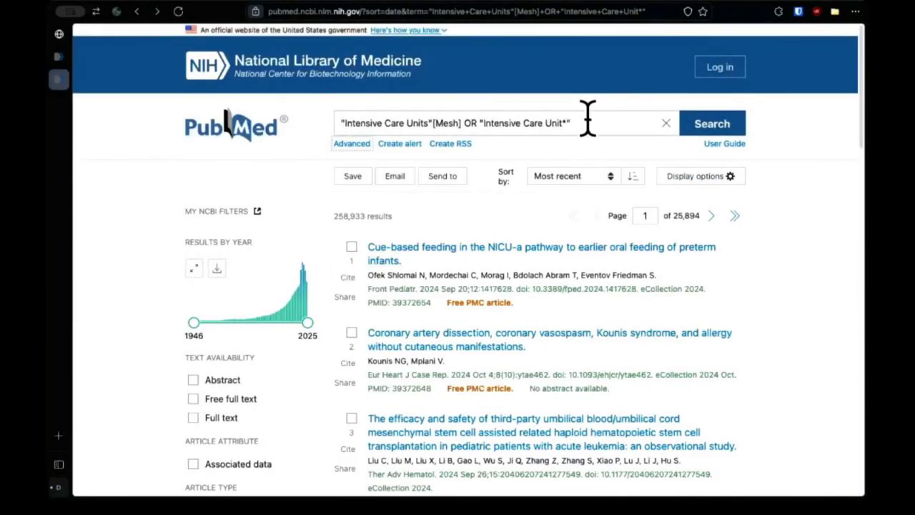
Step: Copy the intensive care query, append it with OR to the critical illness query in the original advanced search, and add it to the history
drag(588, 123, 268, 118)
key(super+c)
key(super+w)
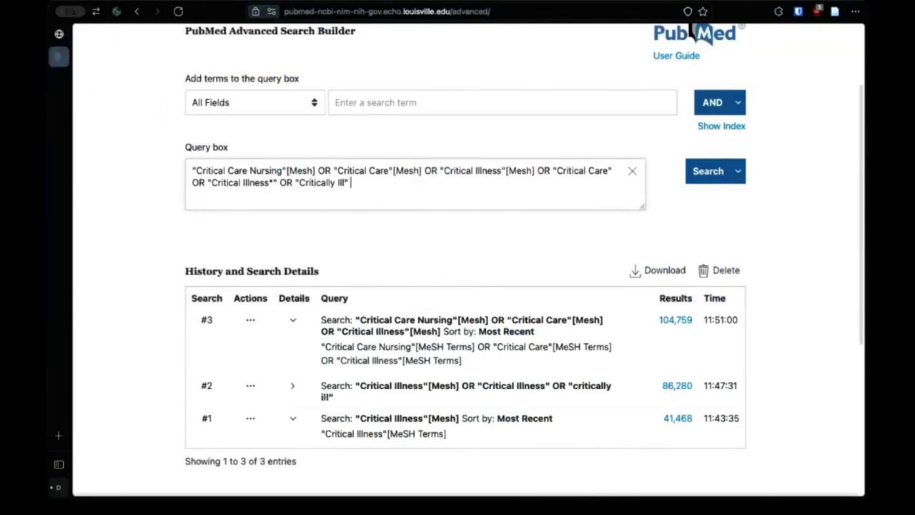
key(super+v)
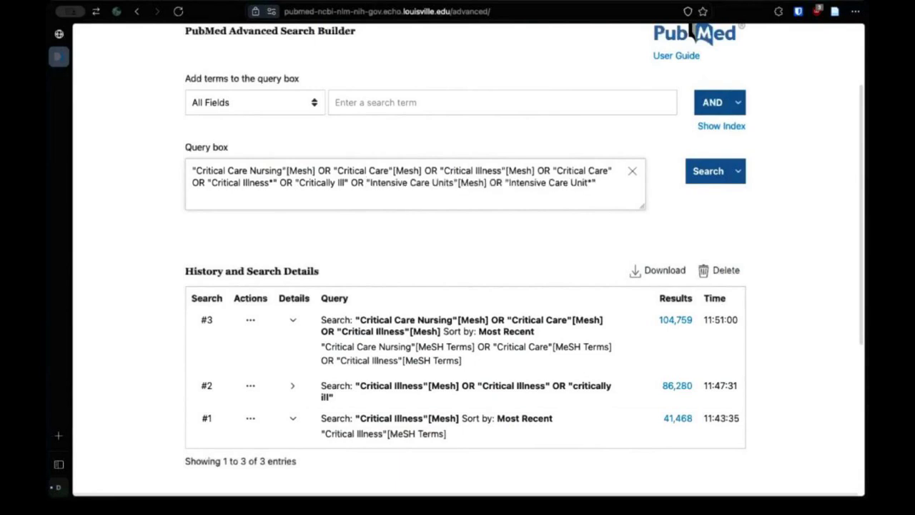
mouse_move(737, 180)
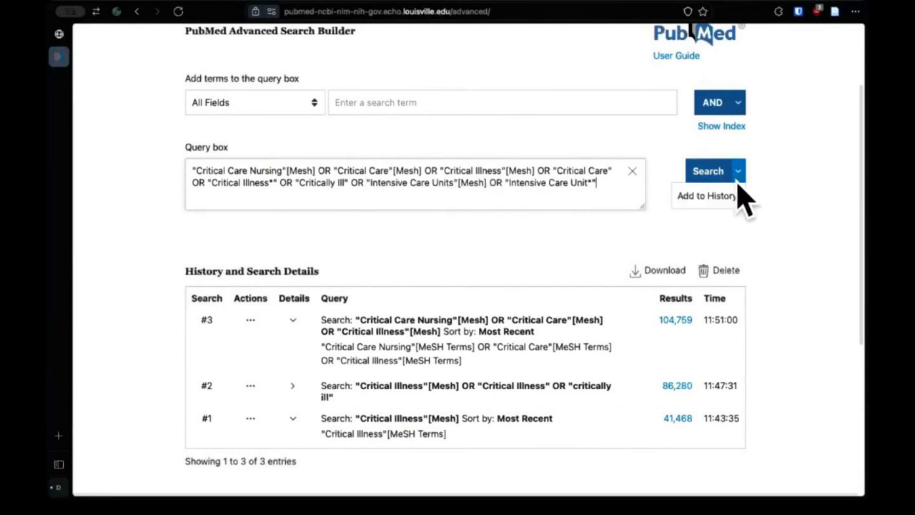
click(728, 195)
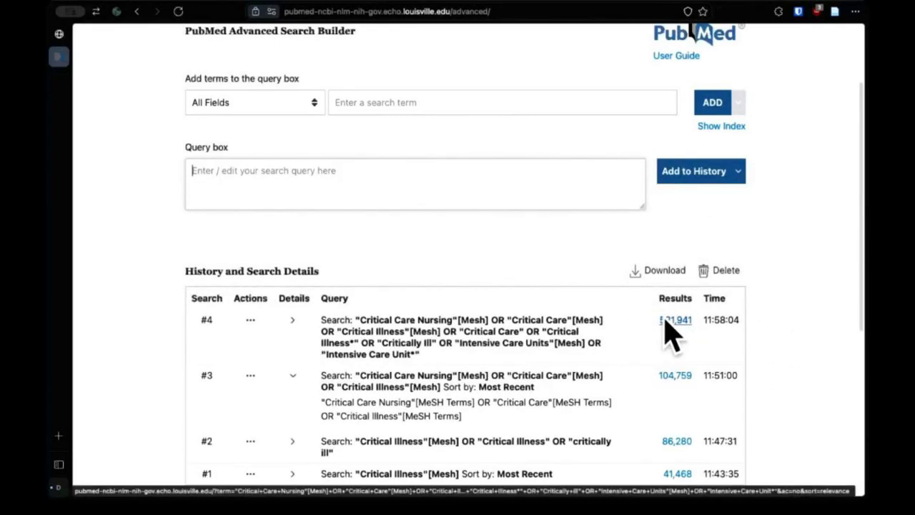
Step: Check the PICO question page, return to the advanced search, and examine the full query and details of search #4
scroll(686, 334, down, 1)
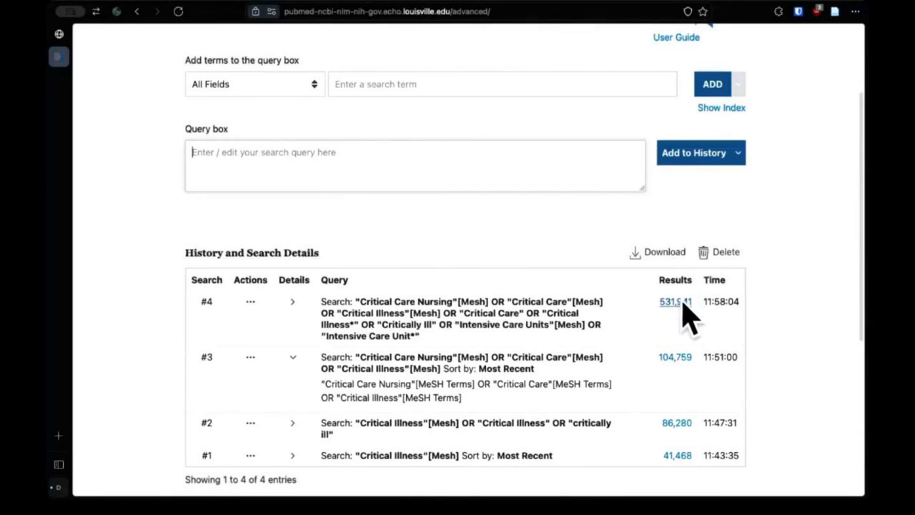
click(67, 32)
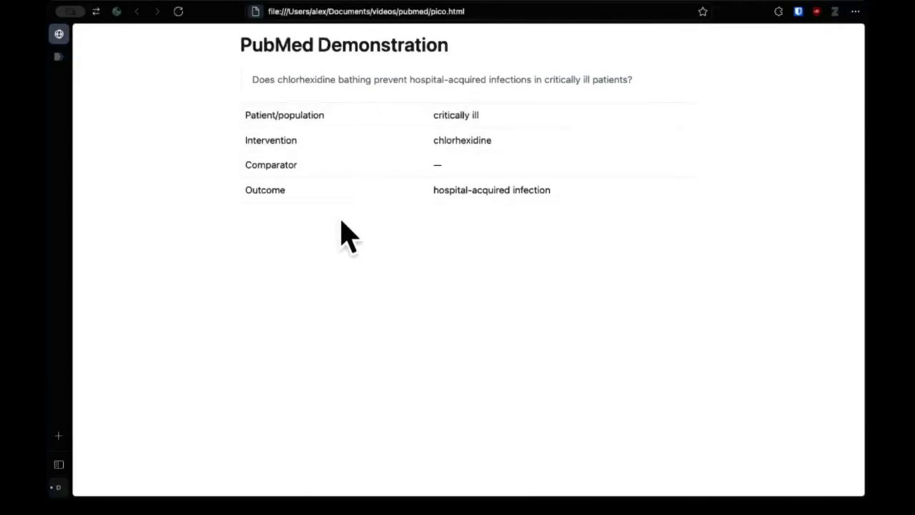
click(59, 57)
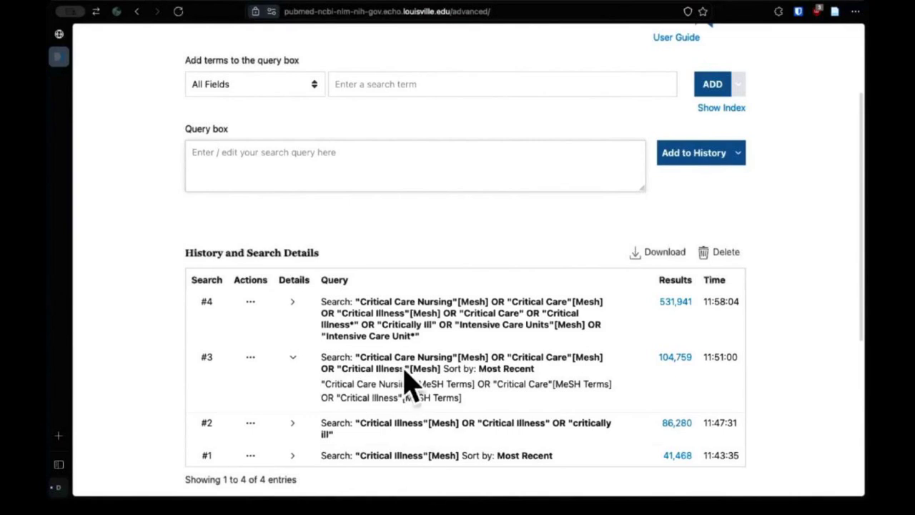
drag(418, 350, 357, 307)
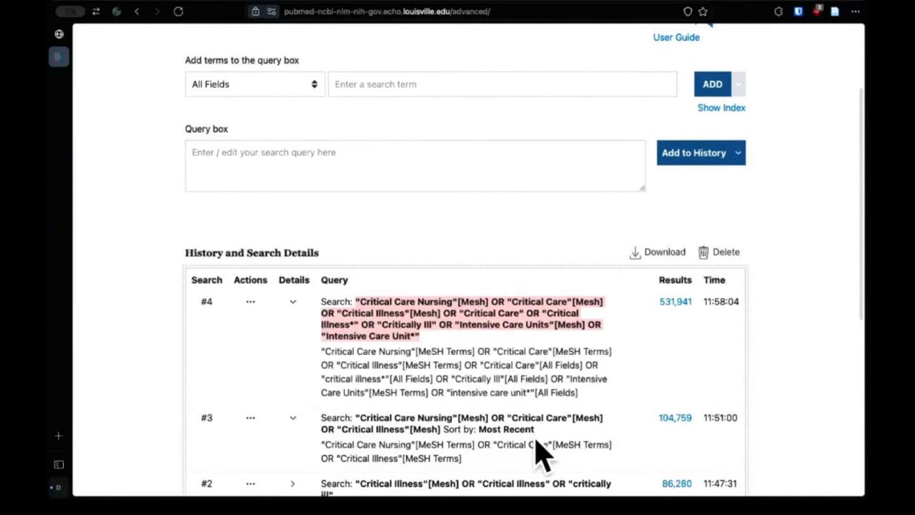
key(super+Tab)
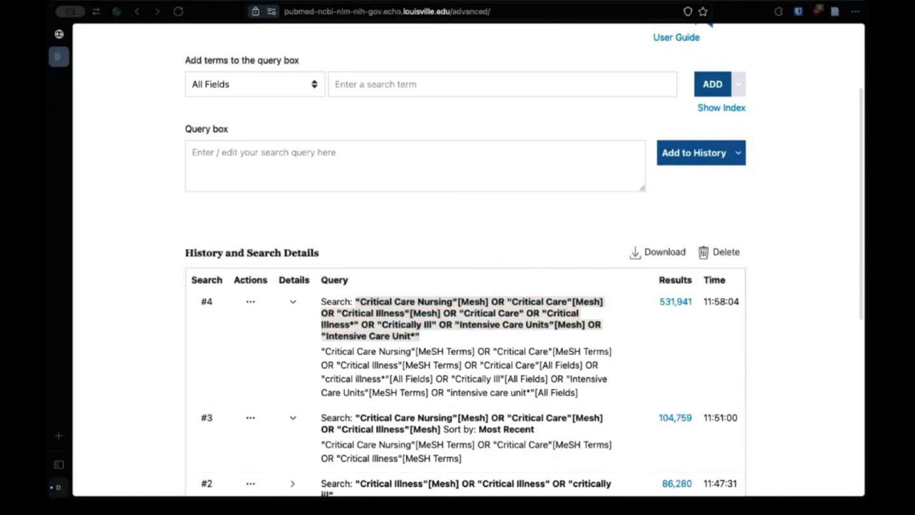
key(super+Tab)
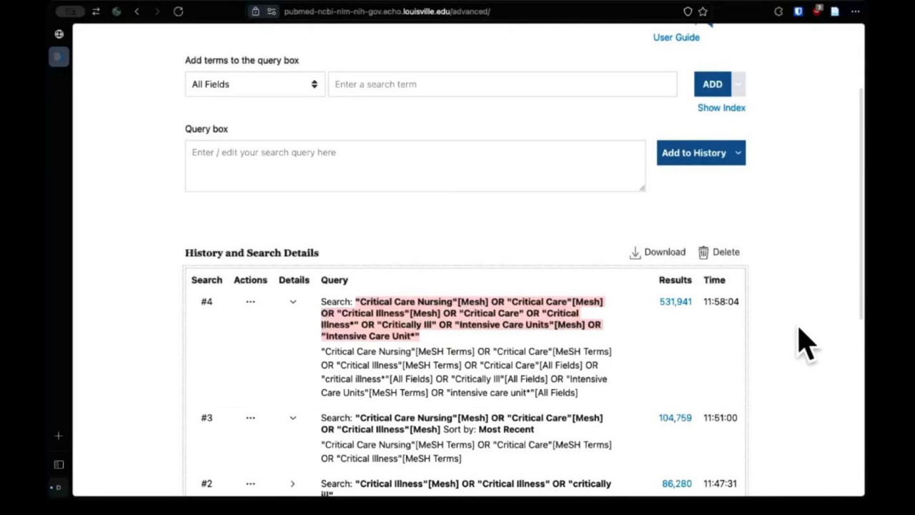
click(802, 326)
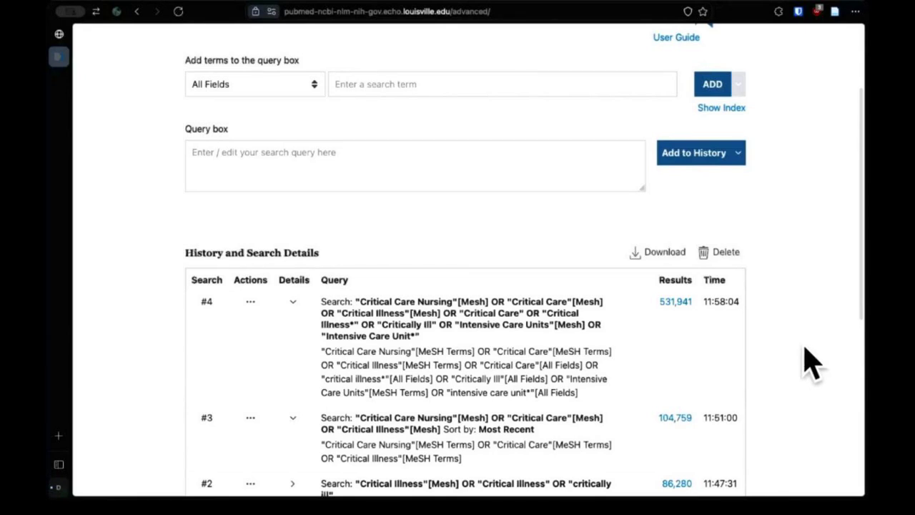
Step: Download the search history and delete all its entries
scroll(811, 365, down, 2)
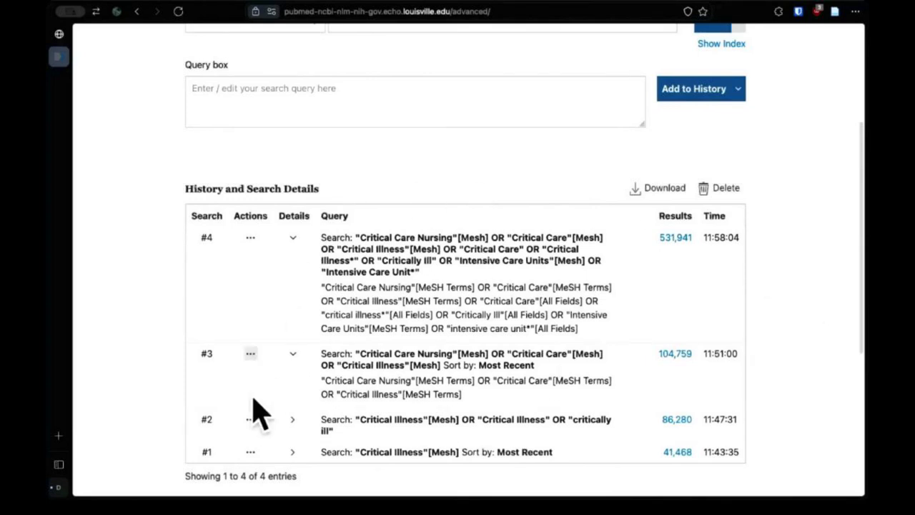
click(664, 189)
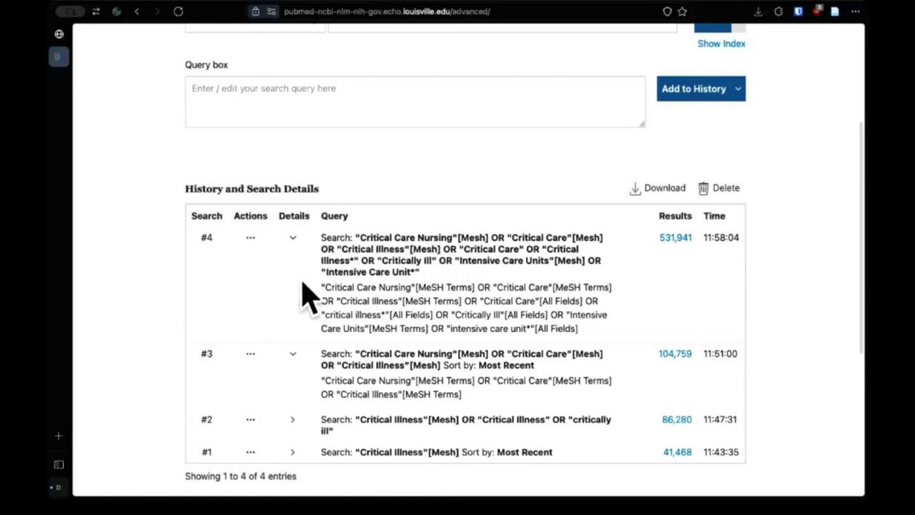
click(723, 191)
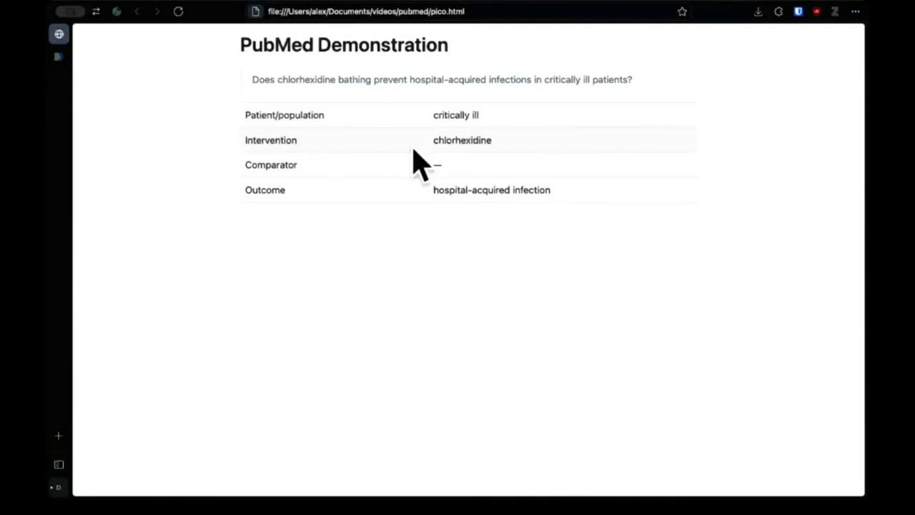
Step: Open the MeSH Database from the PubMed home page, search for chlorhexidine and open the Chlorhexidine record
click(57, 57)
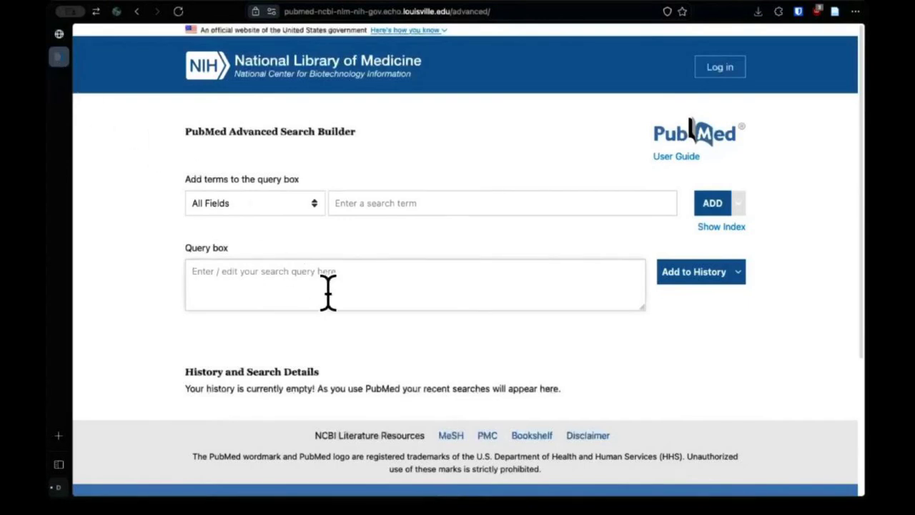
click(701, 138)
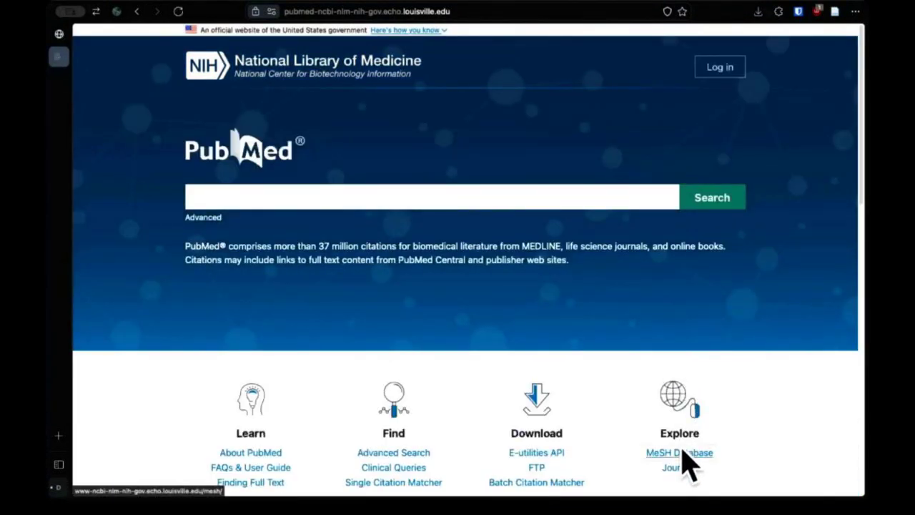
click(683, 452)
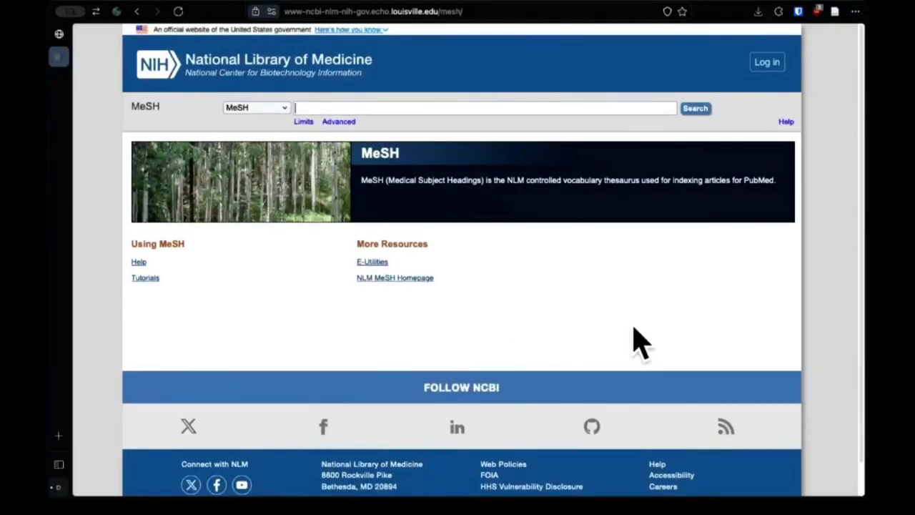
text(chlorhe)
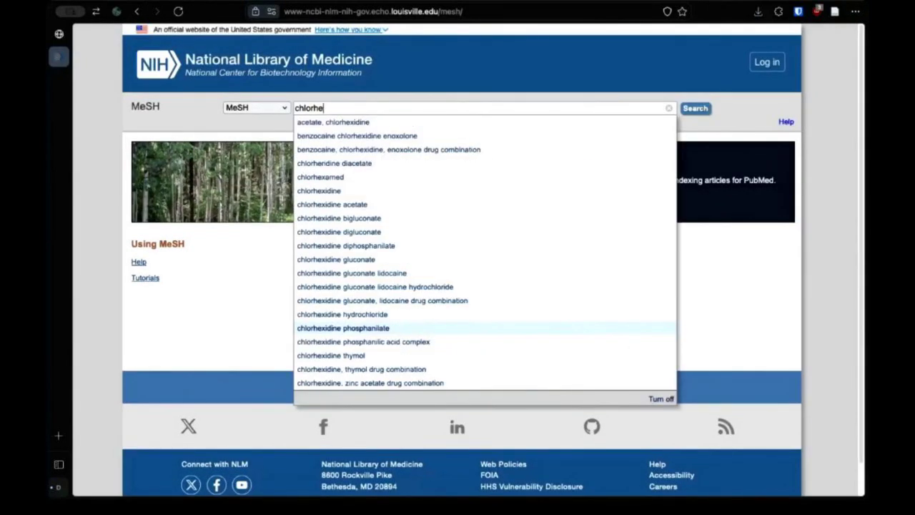
text(xidine)
key(Return)
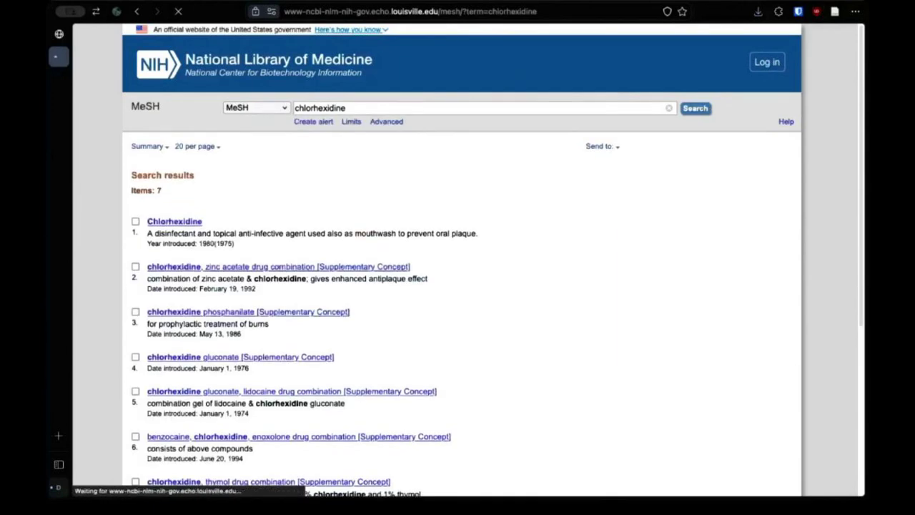
click(164, 222)
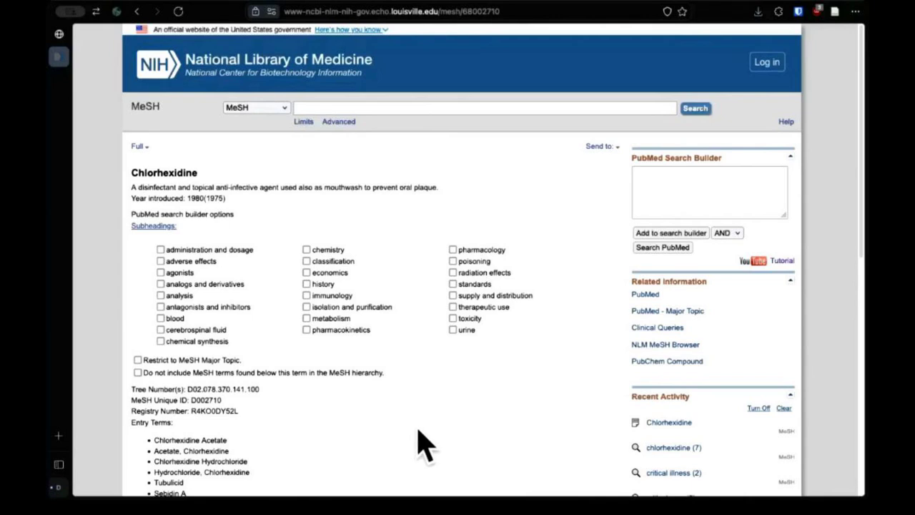
Step: Examine the entry terms of the Chlorhexidine record and add "Chlorhexidine"[Mesh] to the search builder
scroll(384, 428, down, 5)
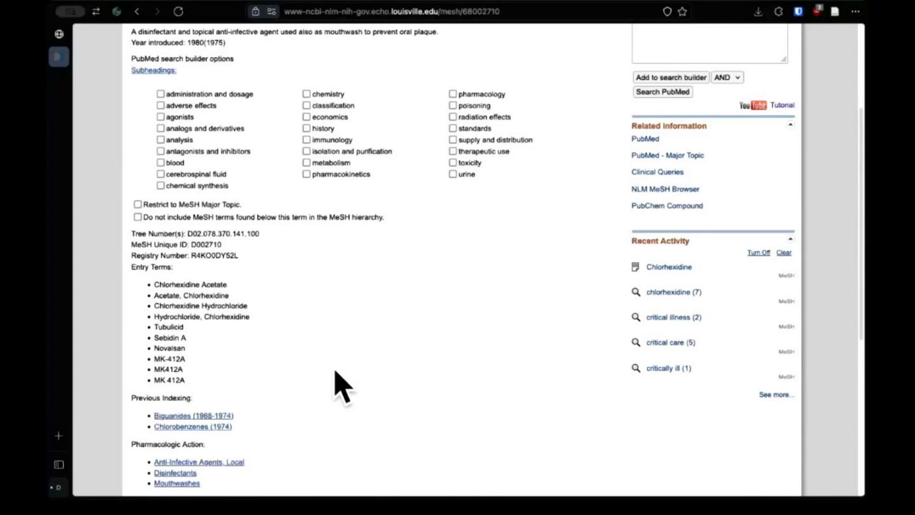
scroll(342, 386, down, 3)
scroll(368, 394, up, 5)
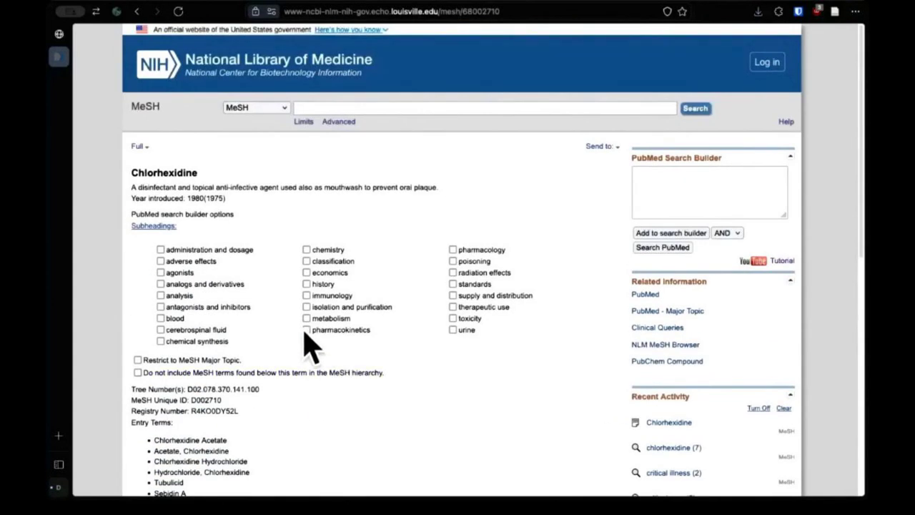
click(659, 234)
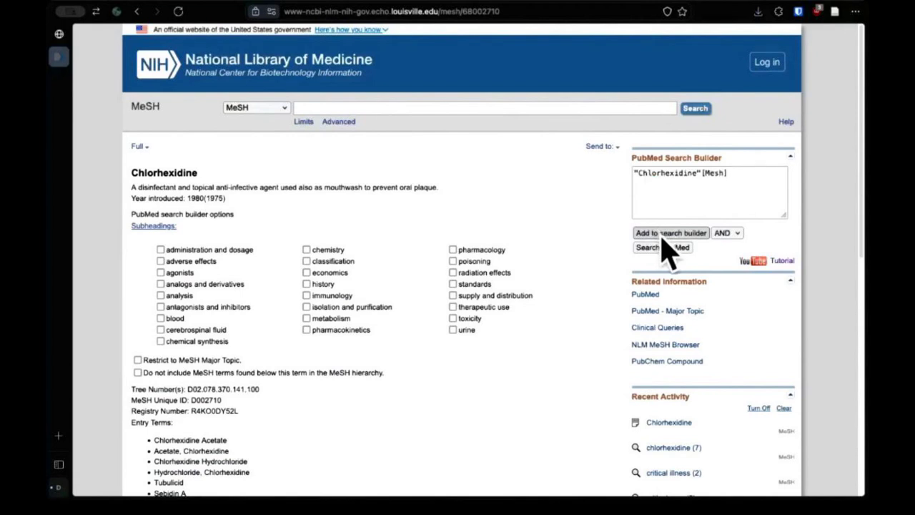
scroll(153, 326, down, 2)
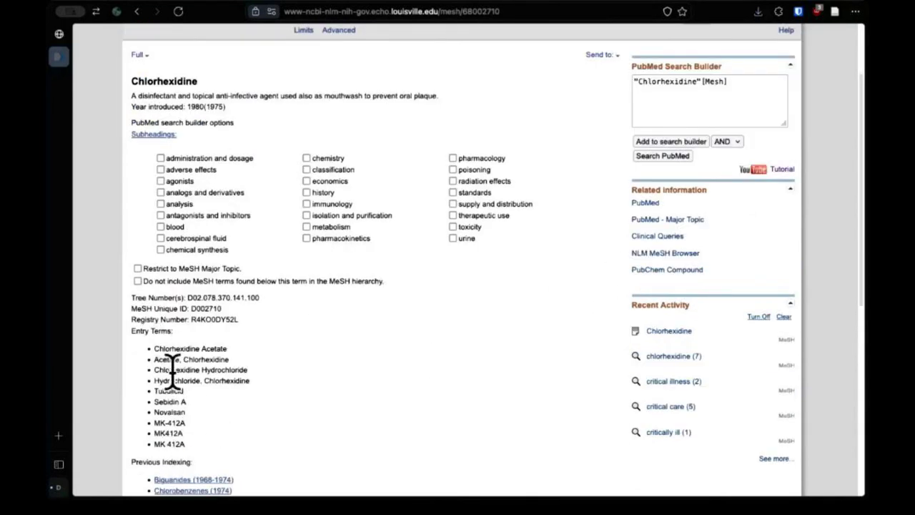
Step: Append OR "Chlorhexidine" OR "Tubulicid" OR "Sebidin A" OR "Novalsan" OR "MK-412A" OR "MK412A" OR "MK 412A" to the search builder and search PubMed
click(725, 86)
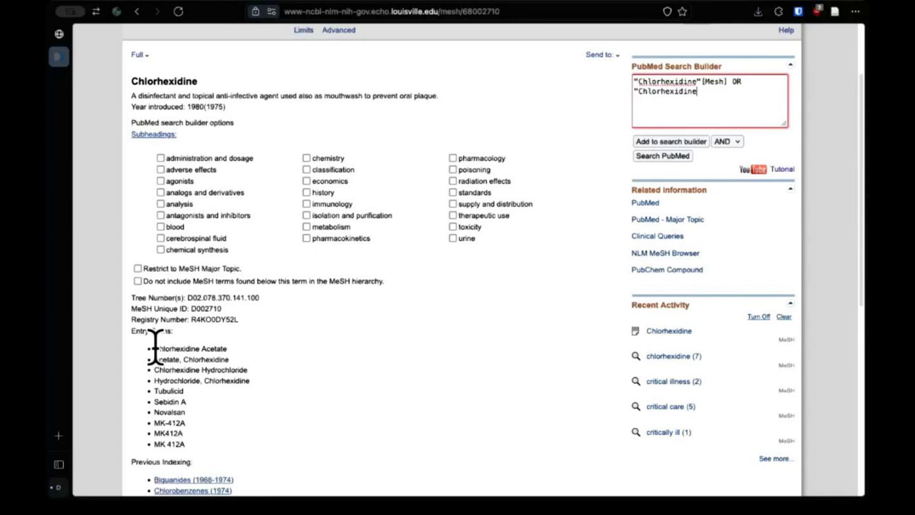
drag(154, 349, 199, 348)
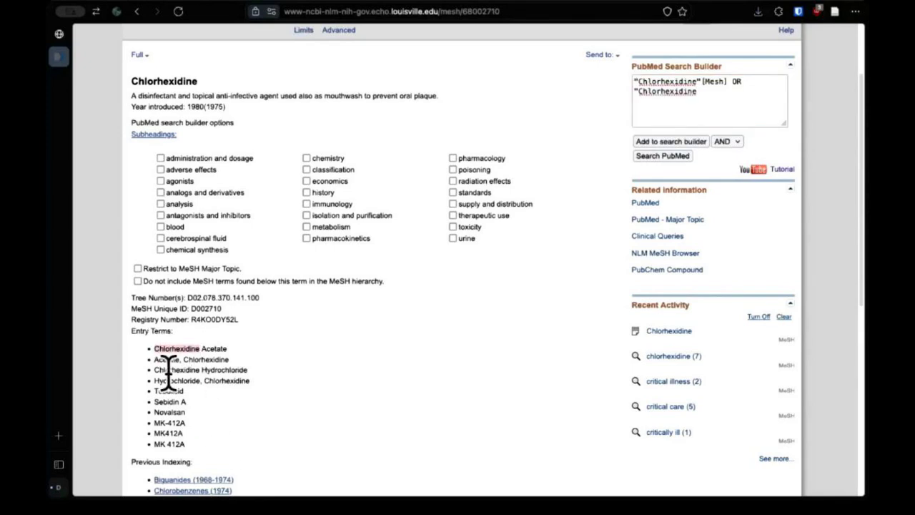
drag(154, 369, 201, 369)
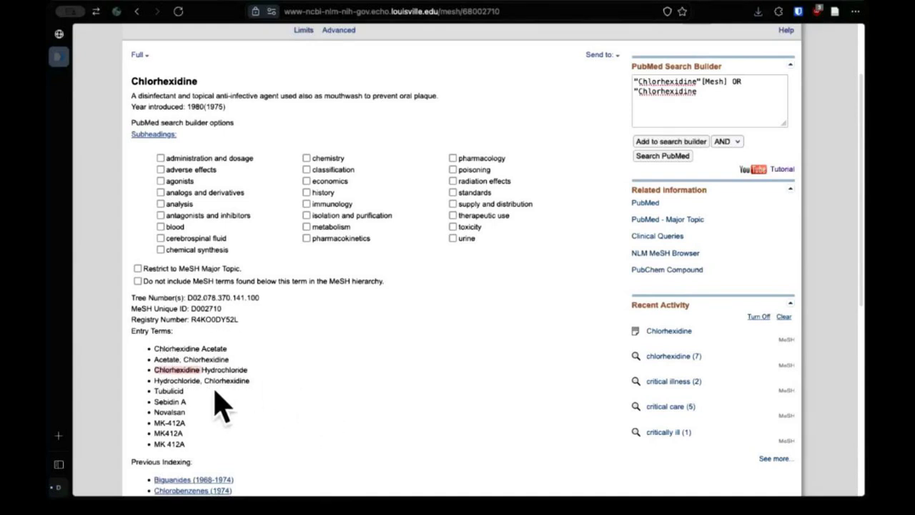
double_click(169, 391)
click(710, 100)
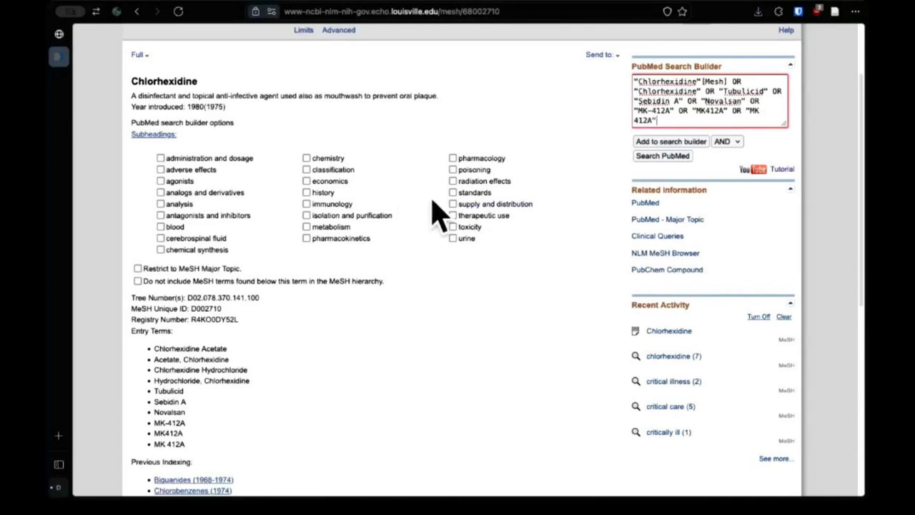
click(661, 157)
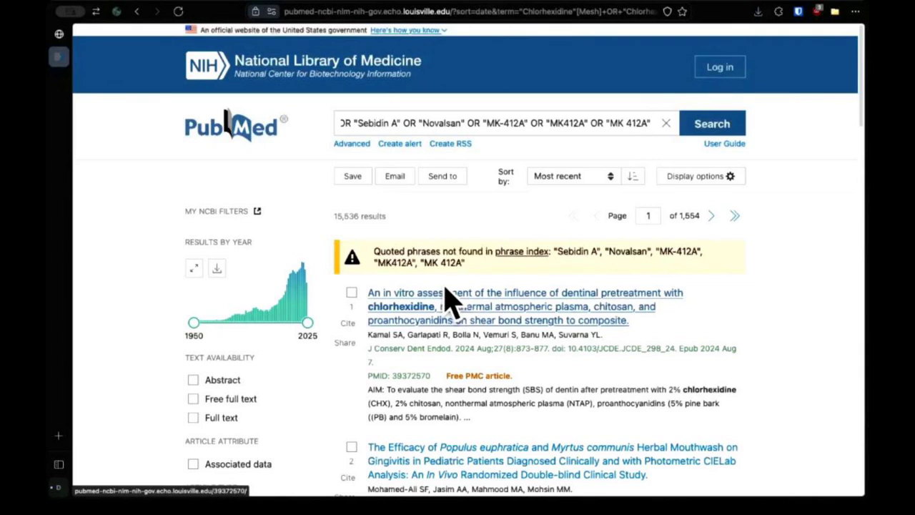
Step: Open the advanced search and examine the expanded details and warnings of search #1
click(348, 143)
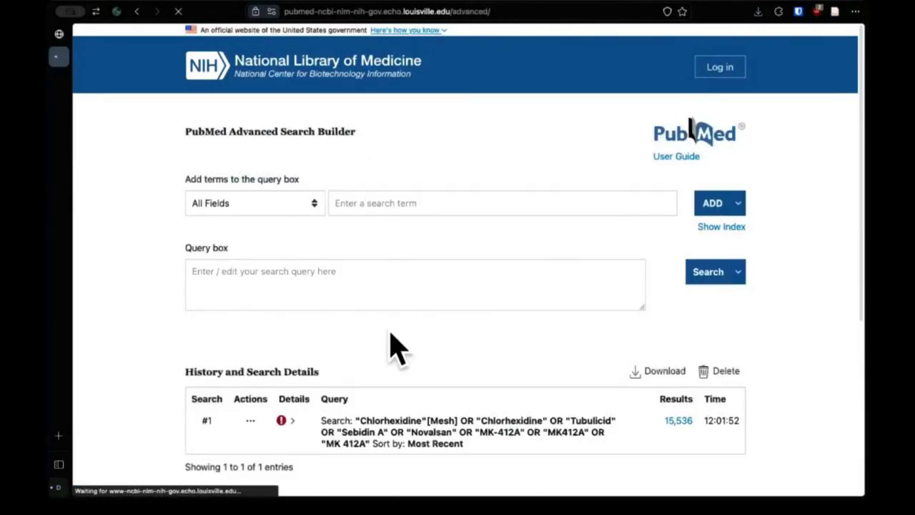
scroll(394, 348, down, 2)
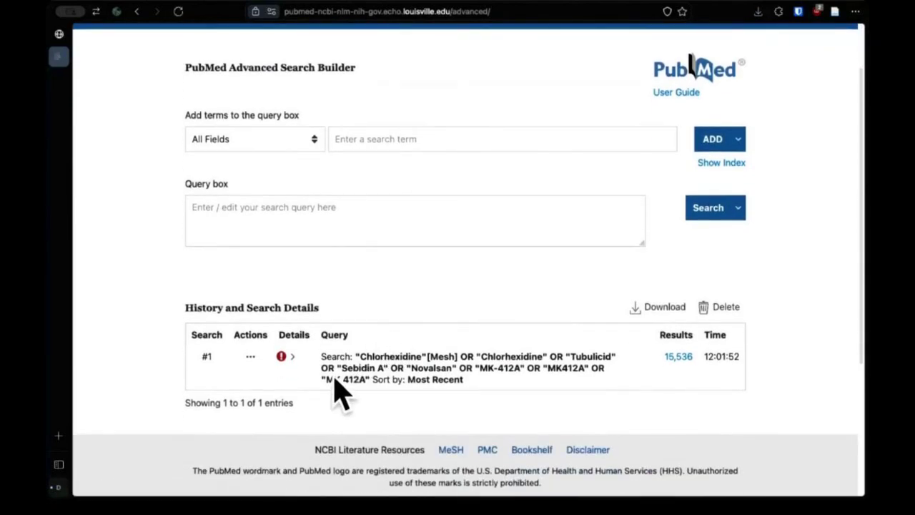
click(293, 357)
scroll(314, 386, down, 3)
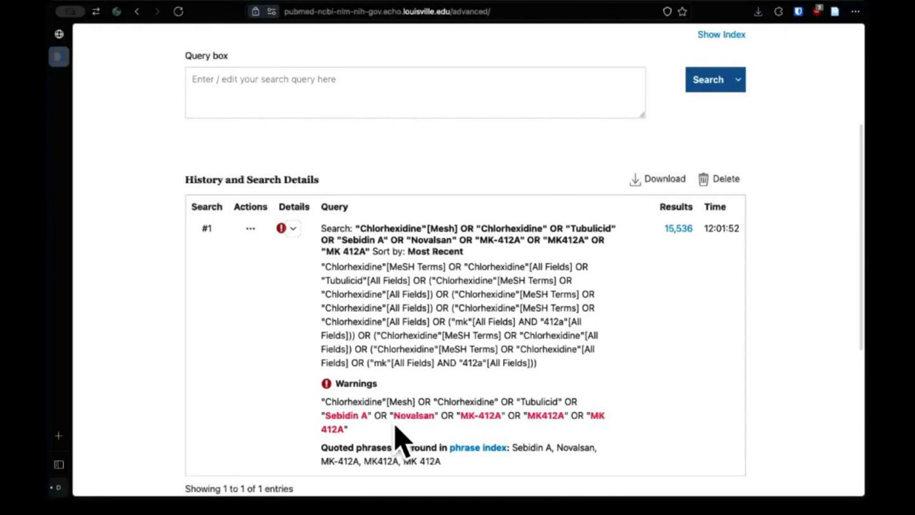
scroll(400, 439, up, 1)
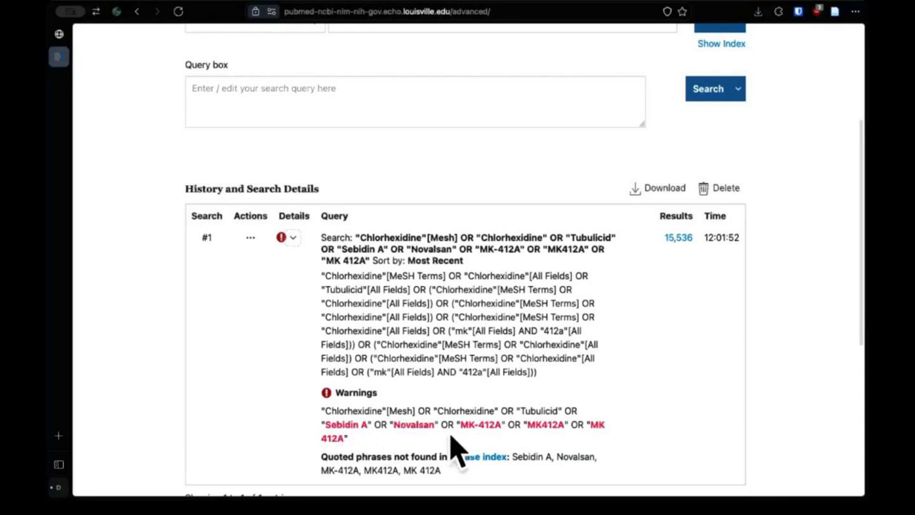
Step: Copy "Chlorhexidine"[Mesh] OR "Chlorhexidine" OR "Tubulicid" from the warnings into the query box and add it to the history
drag(321, 411, 562, 404)
key(super+c)
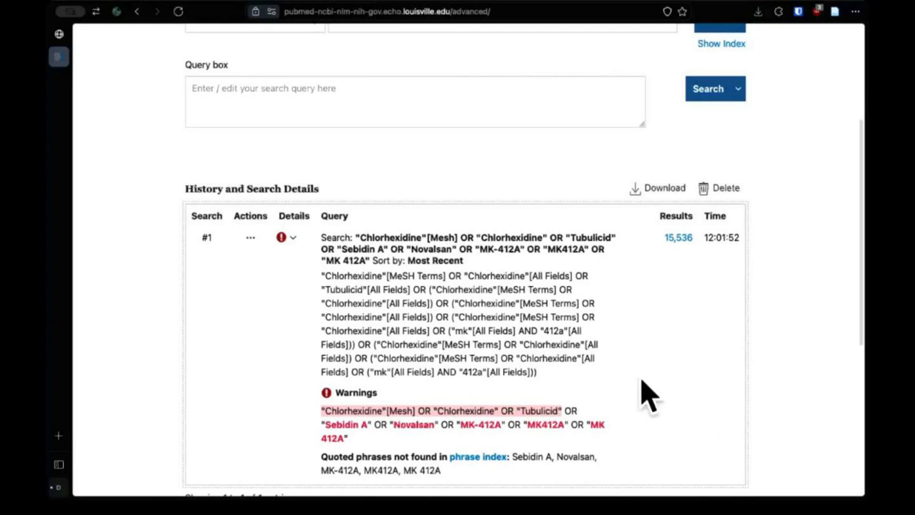
click(378, 109)
key(super+v)
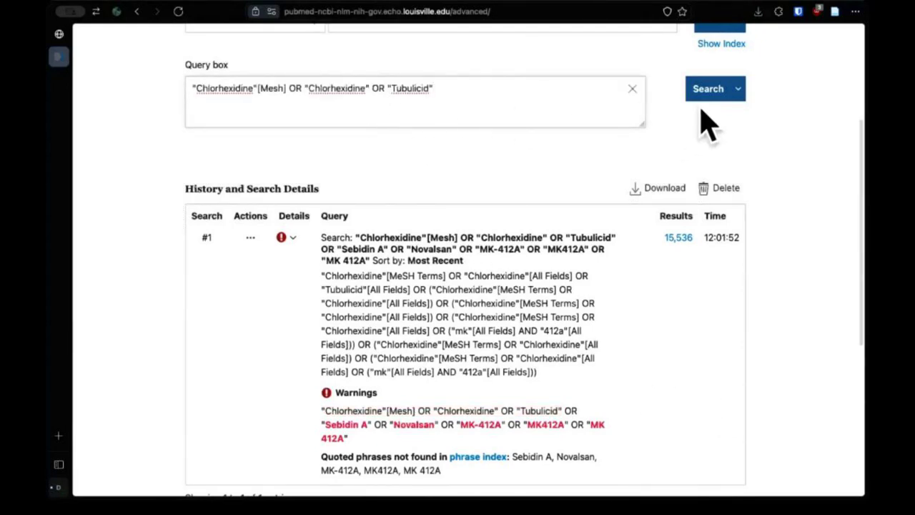
click(741, 91)
click(739, 116)
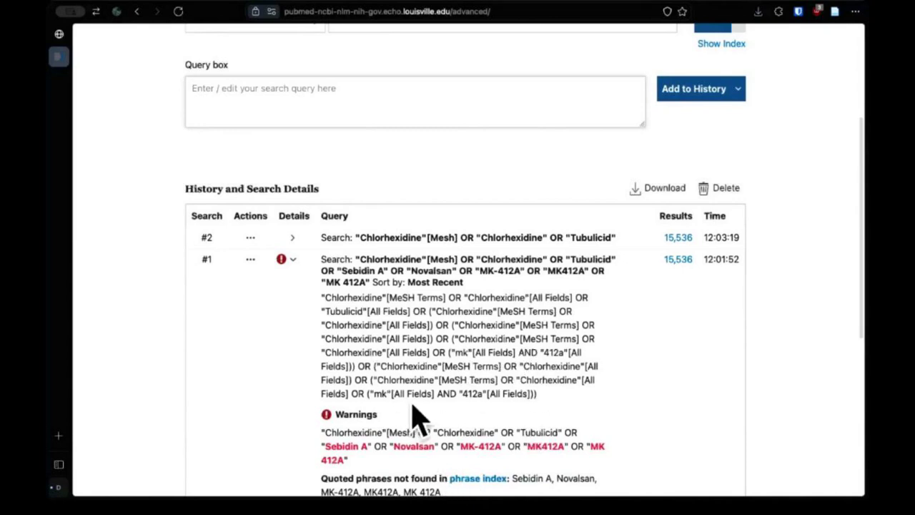
Step: Delete search #1, the longer chlorhexidine query, from the search history
scroll(434, 393, up, 3)
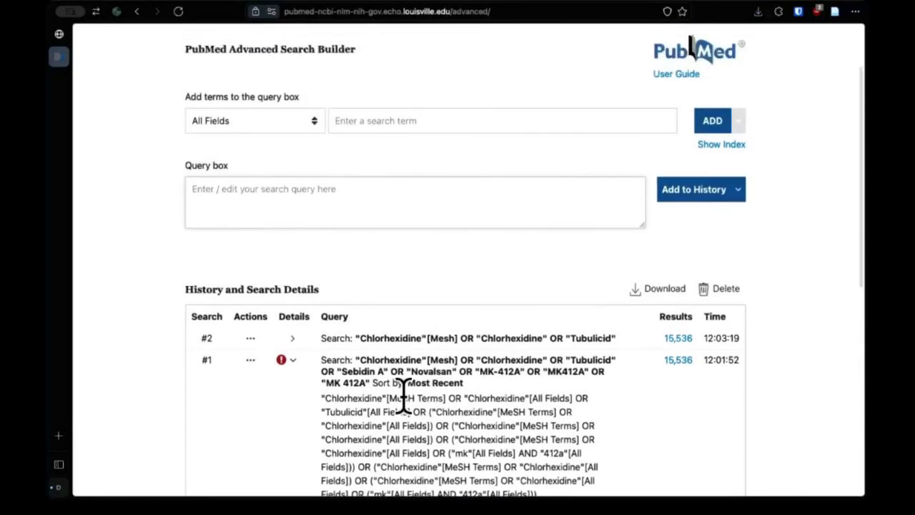
click(251, 361)
click(299, 384)
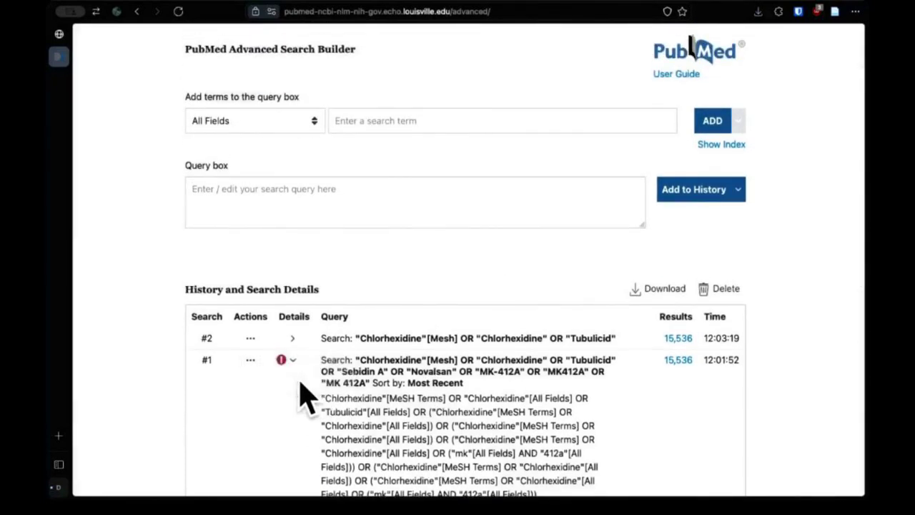
click(463, 272)
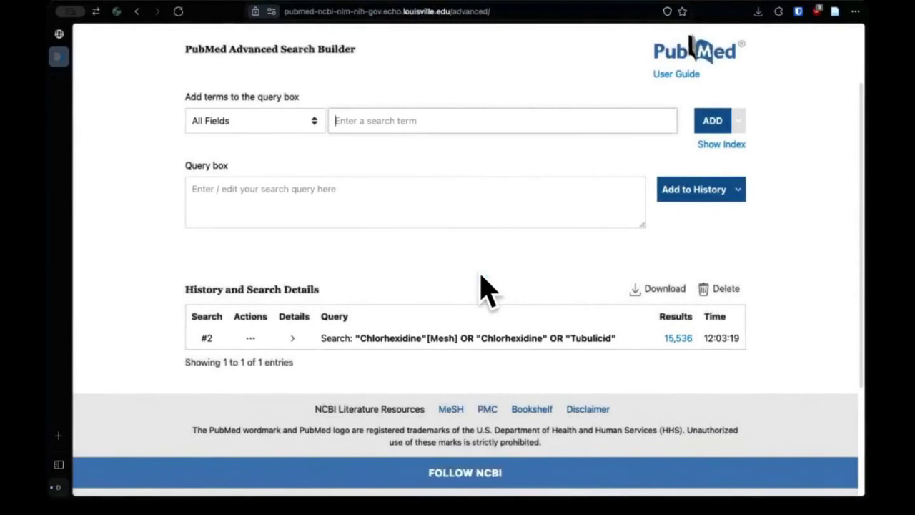
Step: Review the remaining chlorhexidine query in the history and check the outcome concept on the PICO question page
click(404, 210)
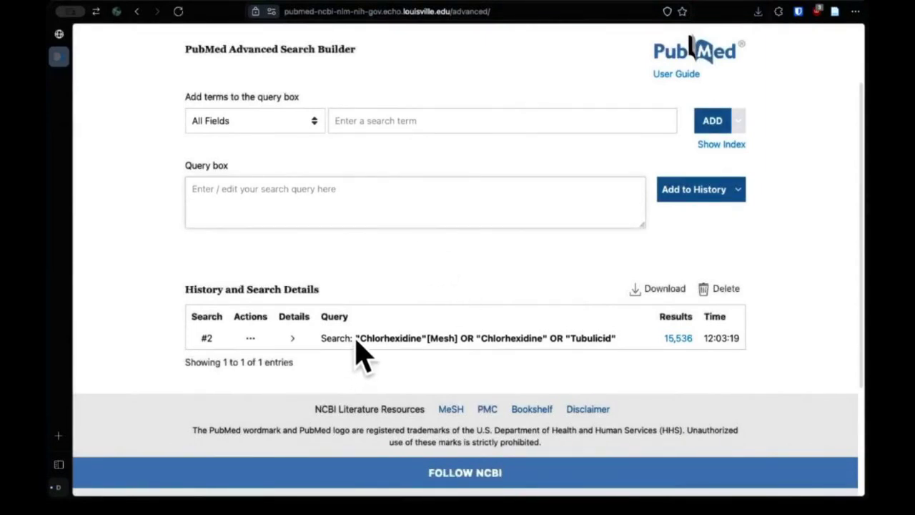
drag(356, 341, 629, 341)
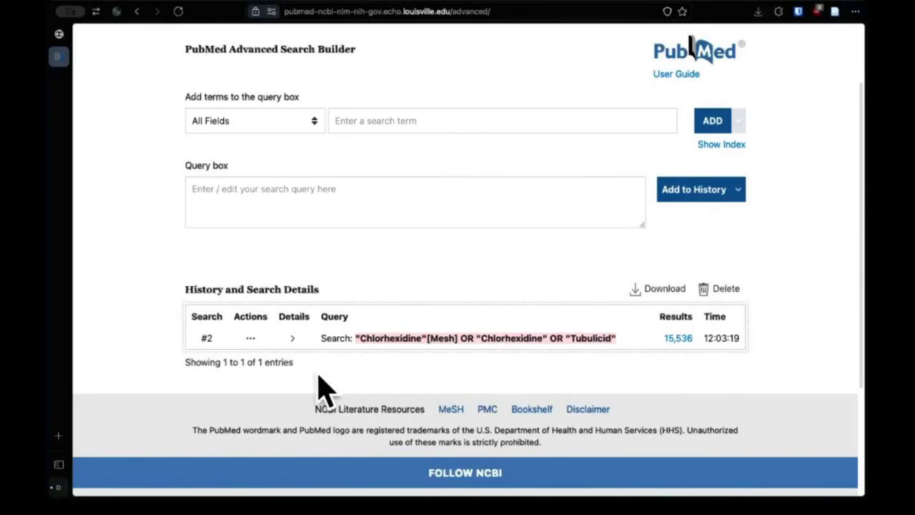
click(273, 379)
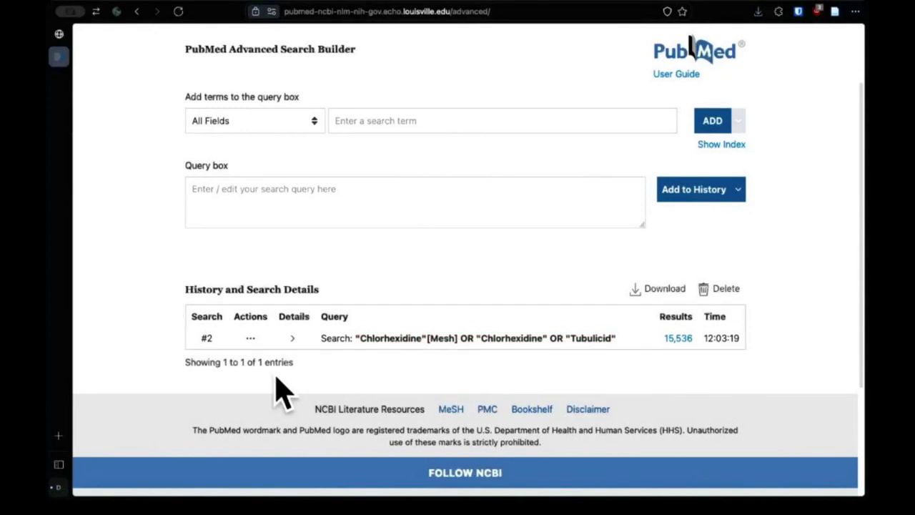
click(58, 34)
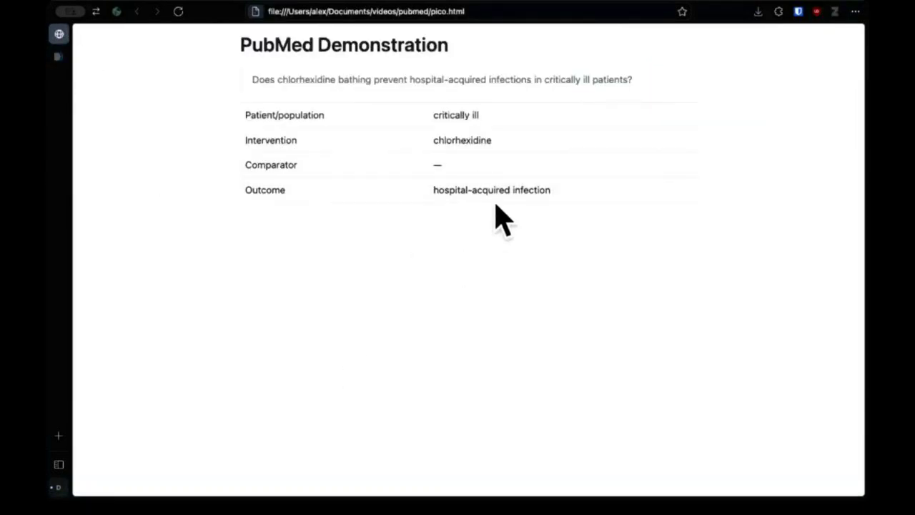
Step: Return to PubMed, open the MeSH Database from the home page and search it for hospital-acquired infection
click(59, 57)
click(720, 51)
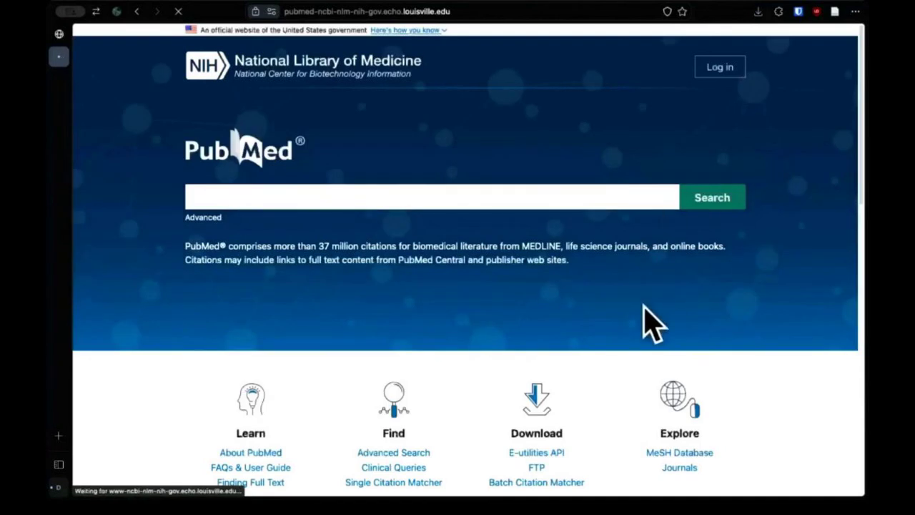
click(688, 453)
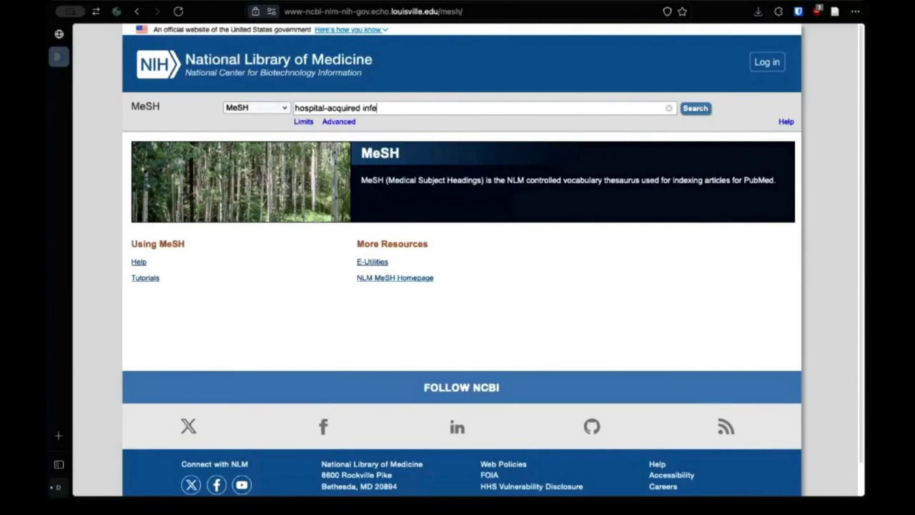
key(Return)
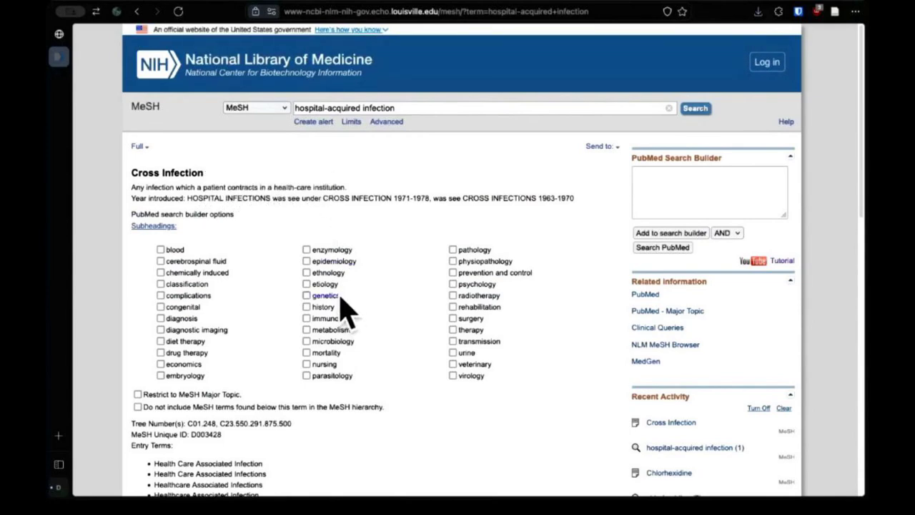
Step: Add "Cross Infection"[Mesh] to the search builder and examine the record's entry terms
click(650, 233)
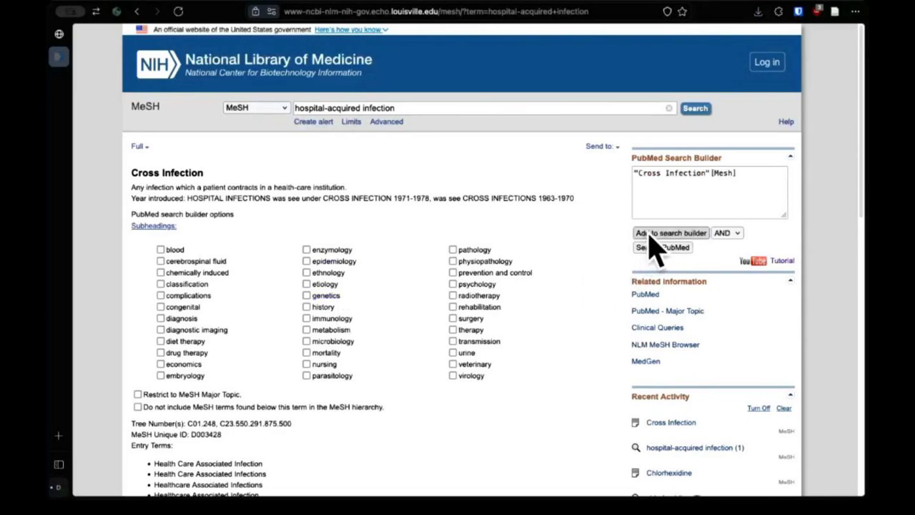
scroll(519, 336, down, 3)
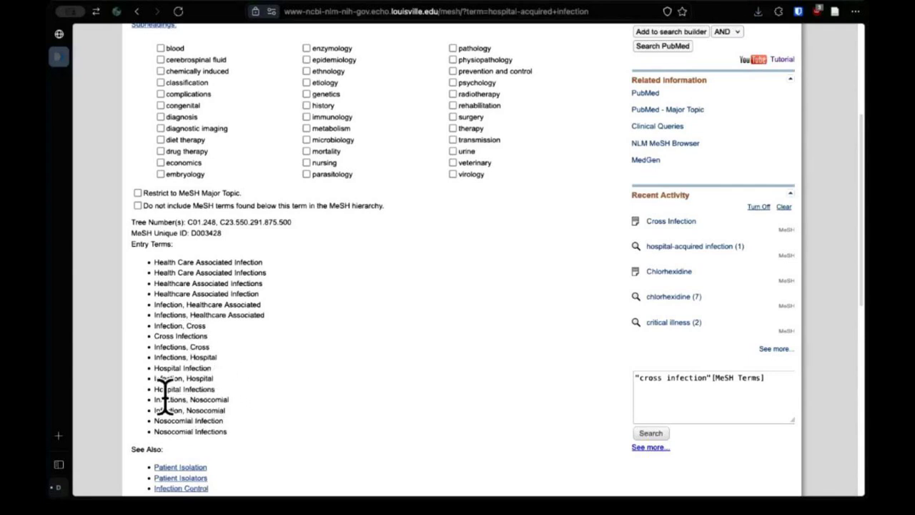
scroll(400, 338, up, 1)
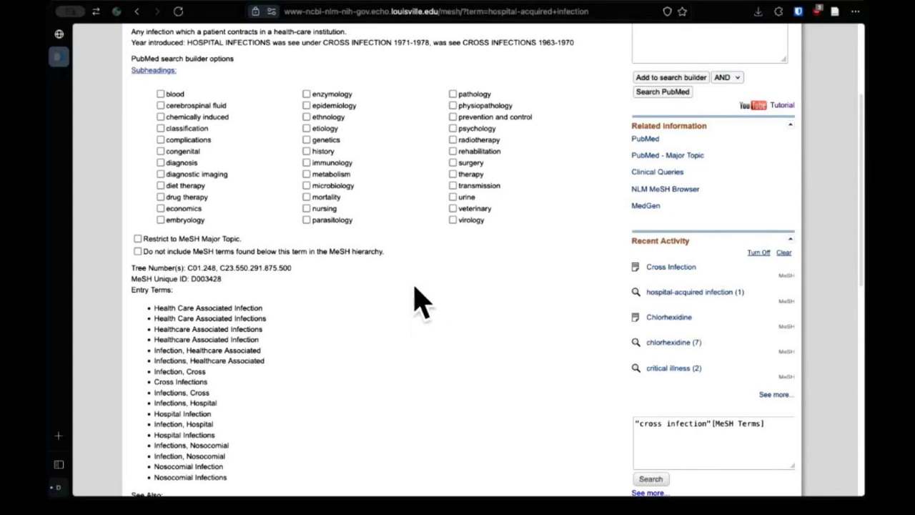
scroll(519, 353, up, 1)
scroll(519, 353, up, 1)
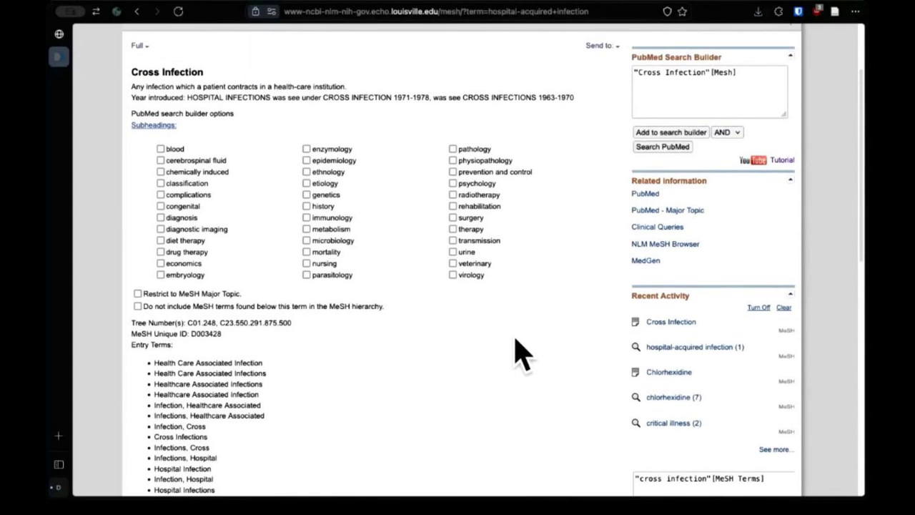
Step: Append OR "Health*care Associated Infection*" OR "Hospital Infection*" OR "Cross Infection*" OR "Nosocomial Infection*" to the search builder query
click(752, 92)
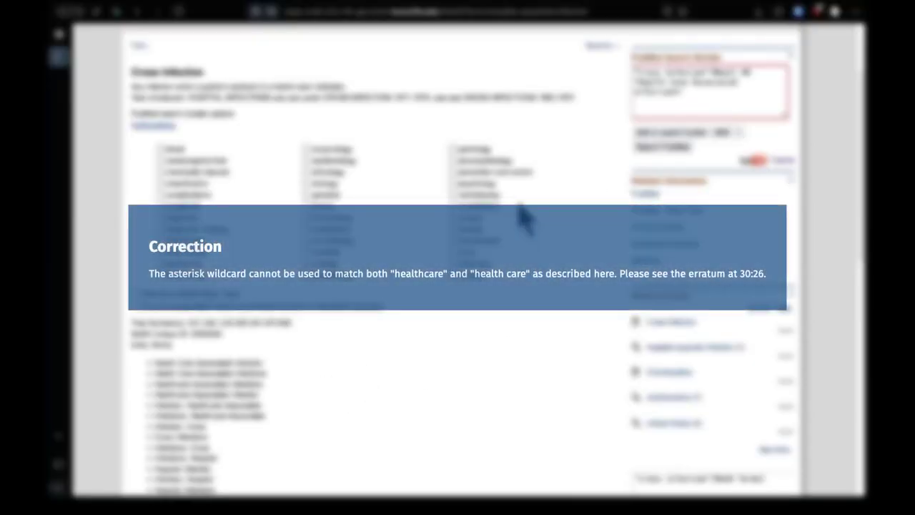
click(674, 80)
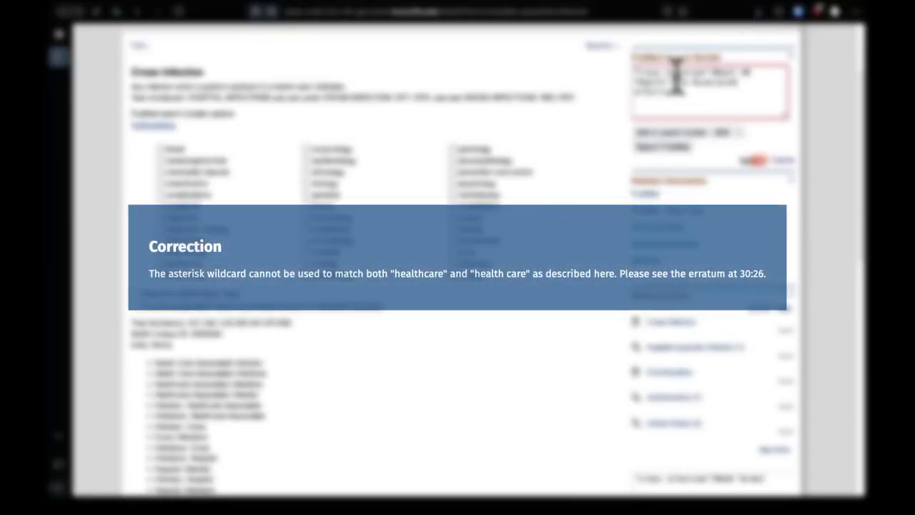
key(BackSpace)
text(*)
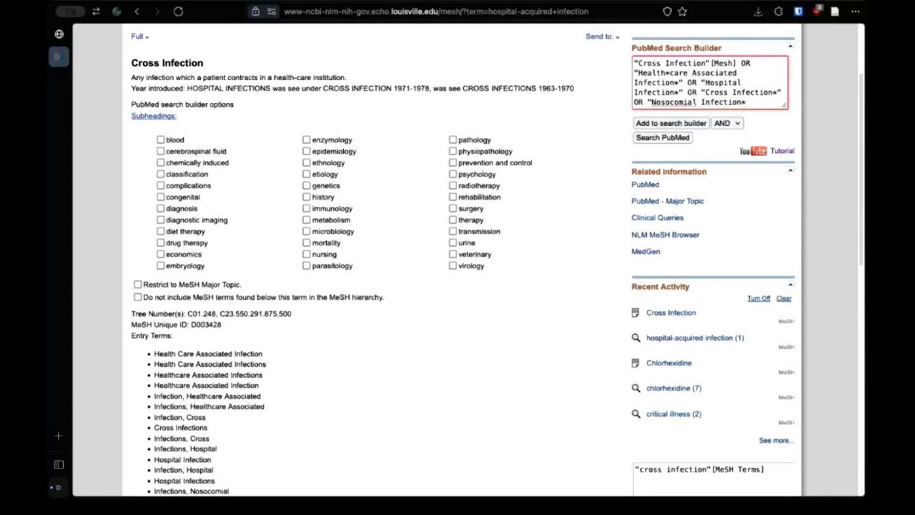
Step: Append OR "Hospital-Acquired Infection*" to the search builder, review the full query and search PubMed with it
scroll(307, 367, down, 1)
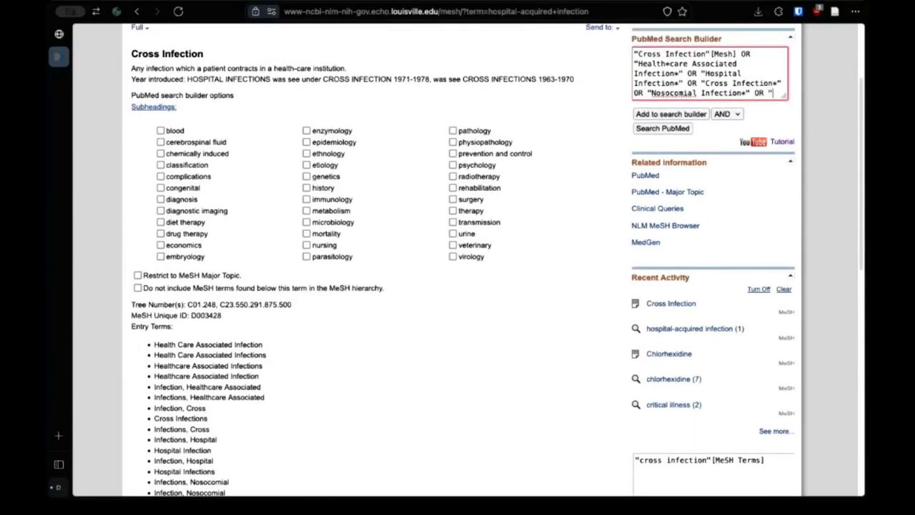
text(spital)
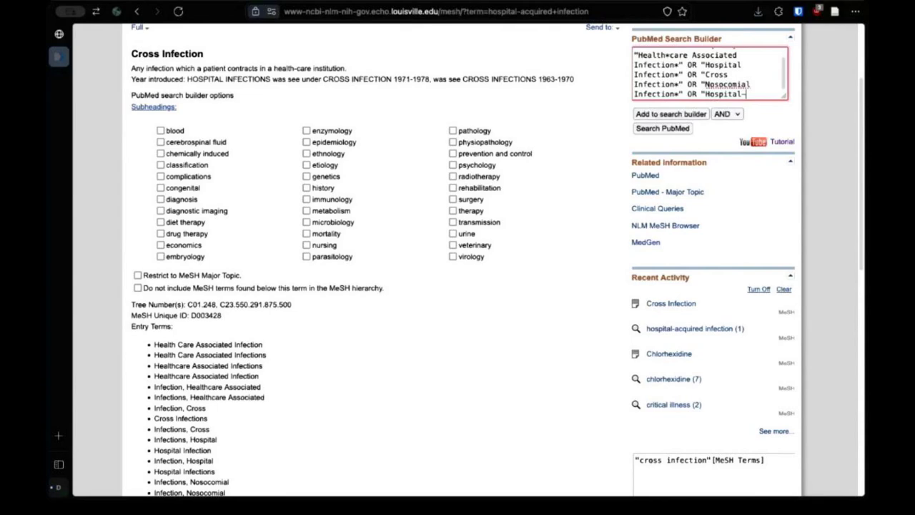
text(-Acquired Infection*)
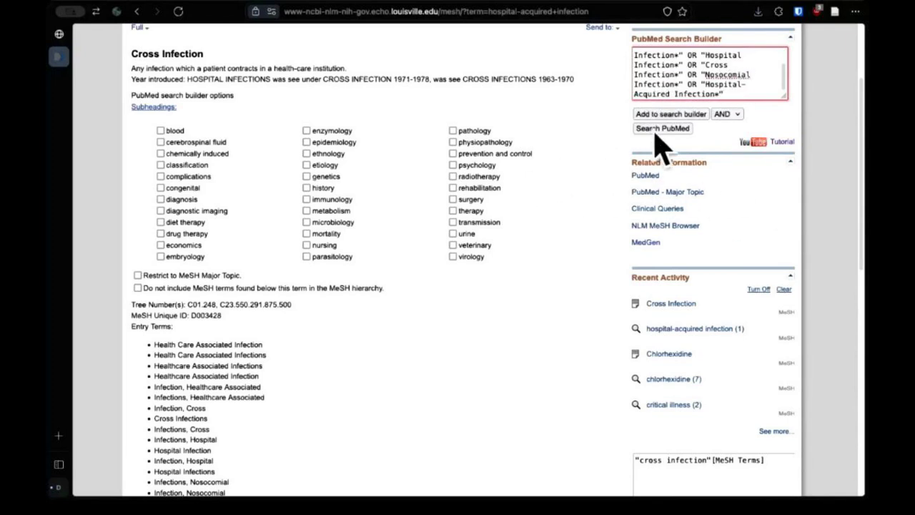
scroll(701, 65, up, 2)
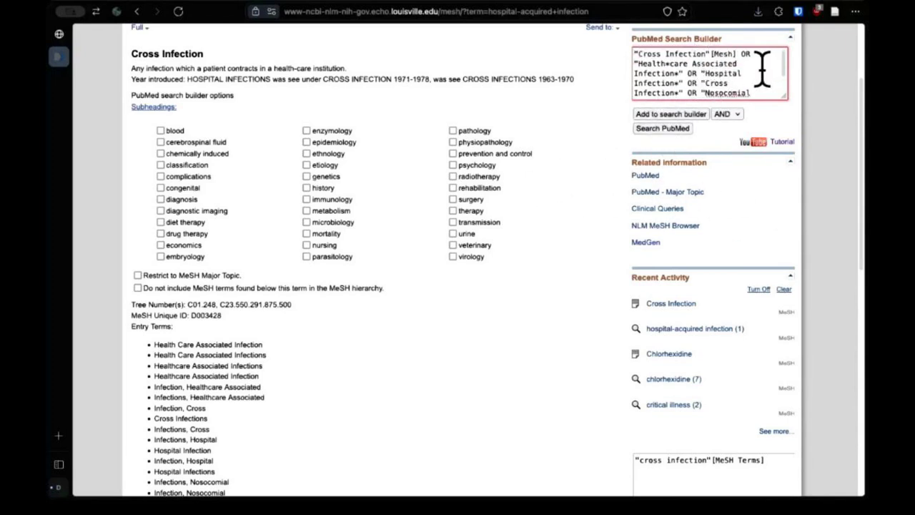
scroll(762, 69, down, 2)
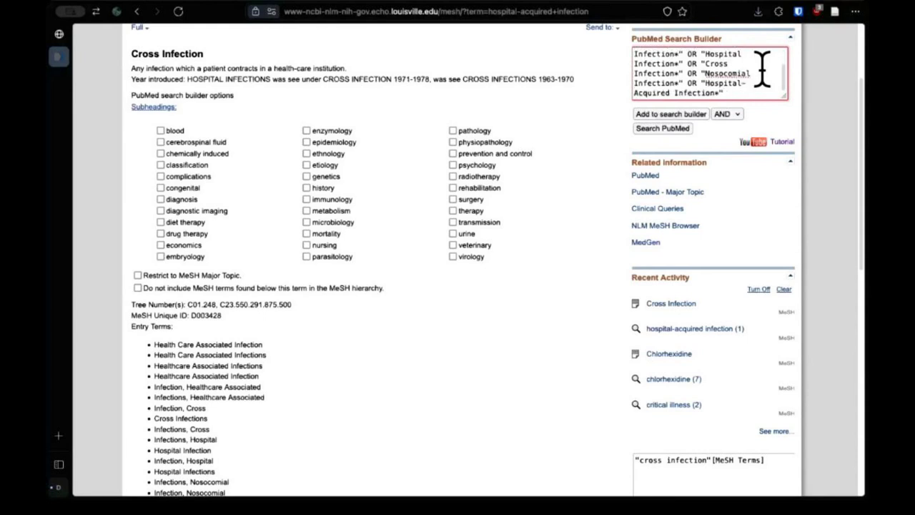
click(675, 130)
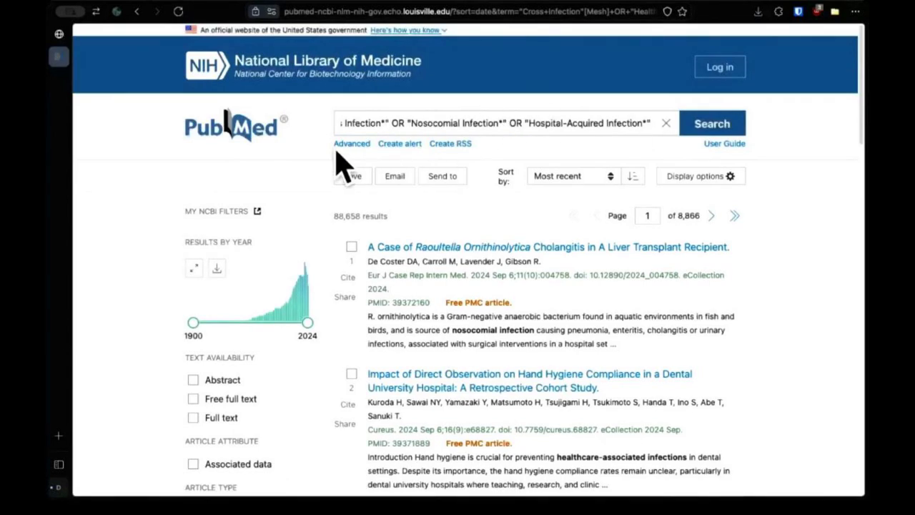
Step: Open the Advanced Search Builder and examine the history details of the Cross Infection search
click(345, 146)
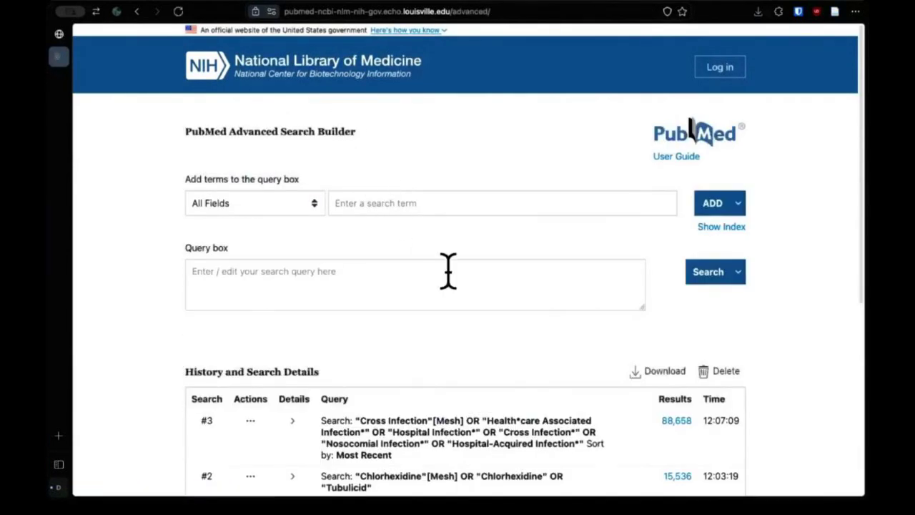
scroll(450, 271, down, 2)
scroll(462, 268, down, 1)
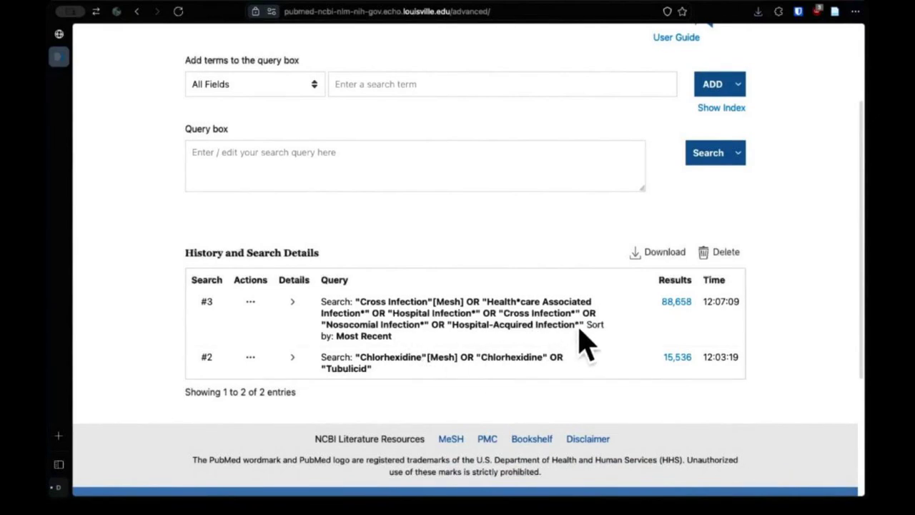
drag(585, 327, 355, 302)
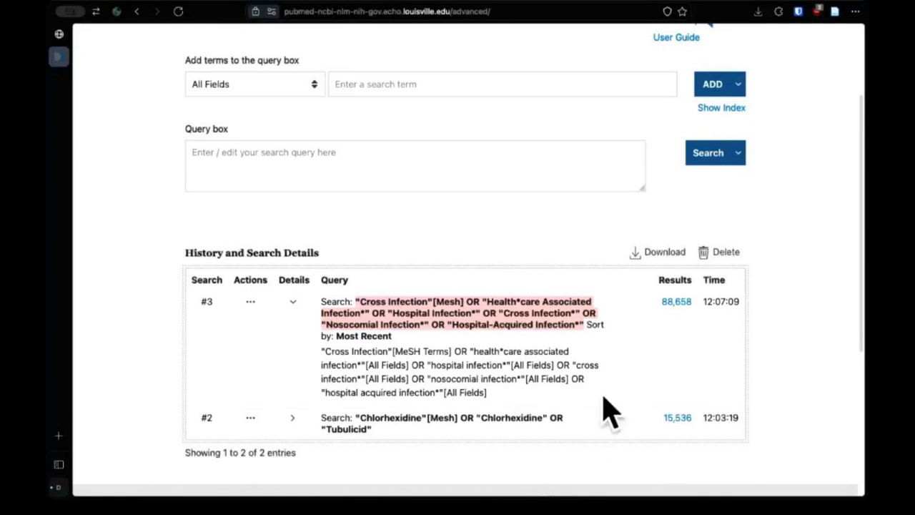
click(379, 216)
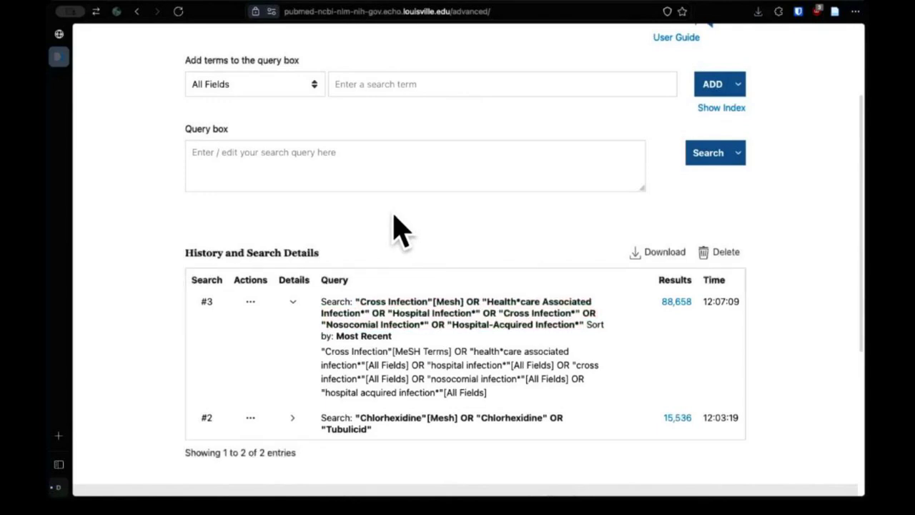
Step: Clear the entire search history and recheck the concepts on the PubMed Demonstration page before returning to the search builder
click(723, 252)
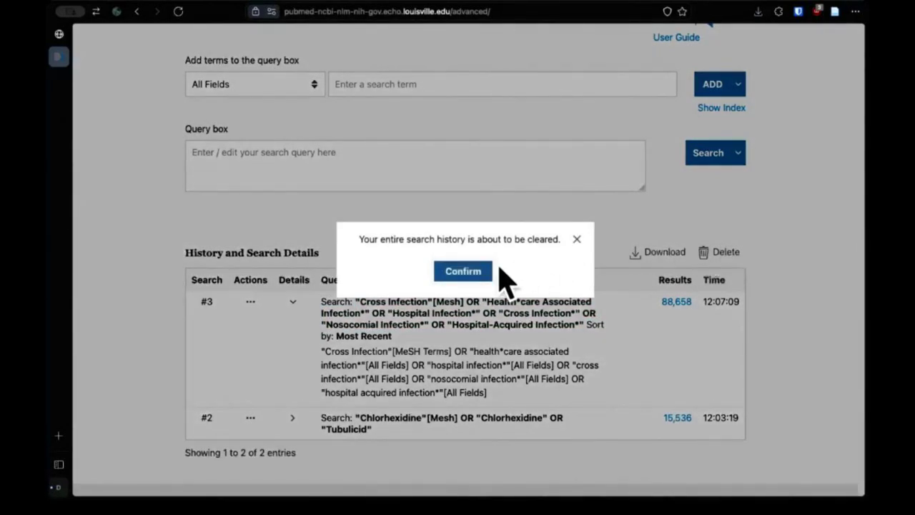
click(482, 272)
click(57, 35)
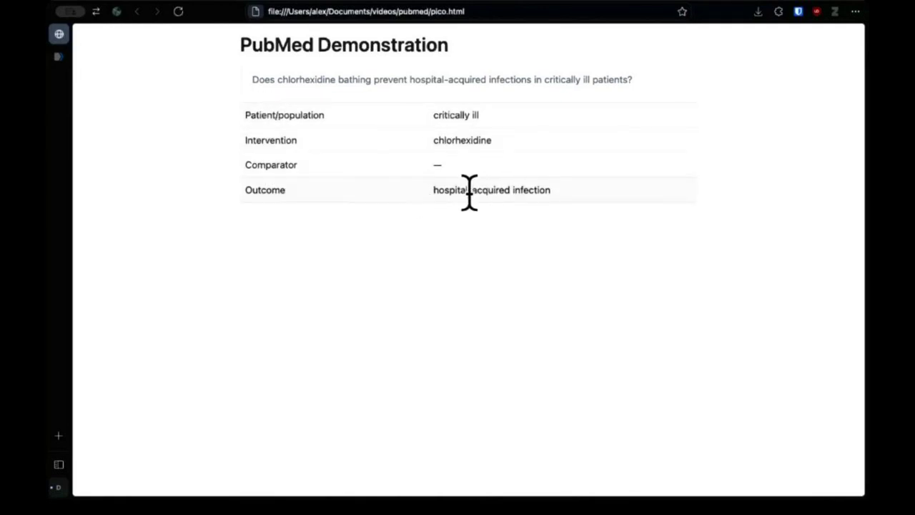
click(60, 59)
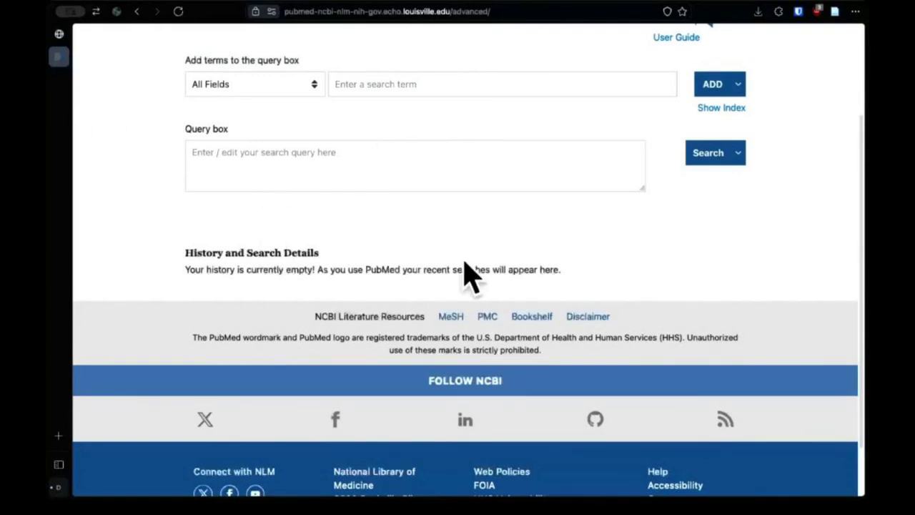
click(57, 28)
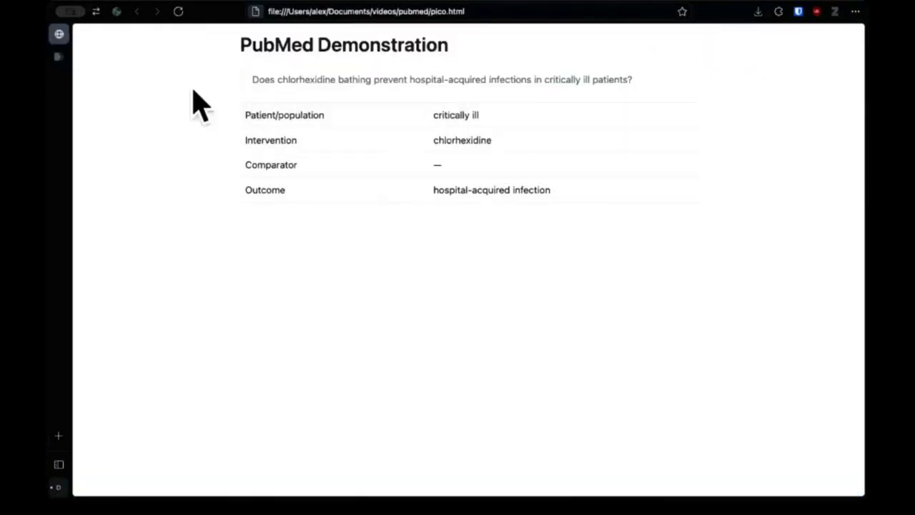
click(60, 59)
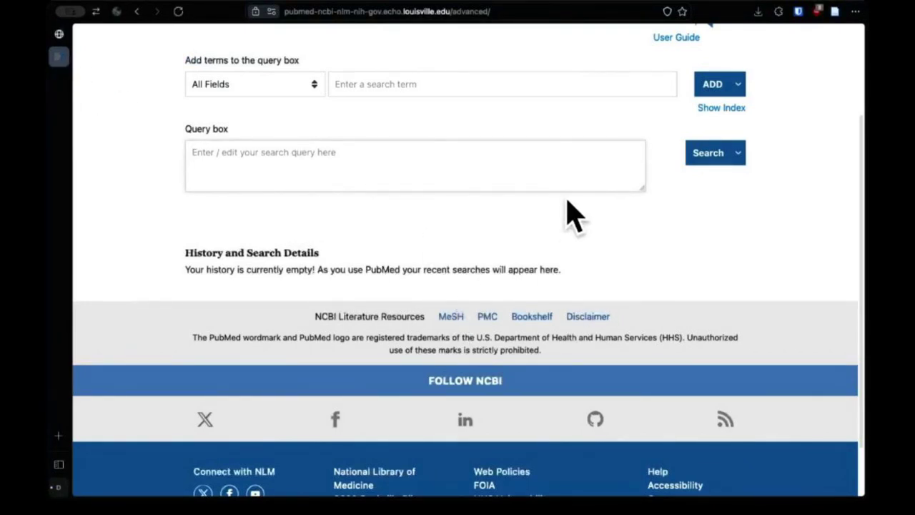
Step: Add an OR-joined query to history: "Critical Care Nursing"[Mesh], "Critical Care"[Mesh], "Critical Illness"[Mesh], "Critical Care", "Critical Illness*", "Critically Ill", "Intensive Care Units"[Mesh], "Intensive Care Unit*"
text("Critical Care Nursing"[Mesh] OR "Critical Care"[Mesh] OR "Critical Illness"[Mesh] OR "Critical Care" OR "Critical Illness*" OR "Critically Ill" OR "Intensive Care Units"[Mesh] OR "Intensive Care Unit*")
click(738, 153)
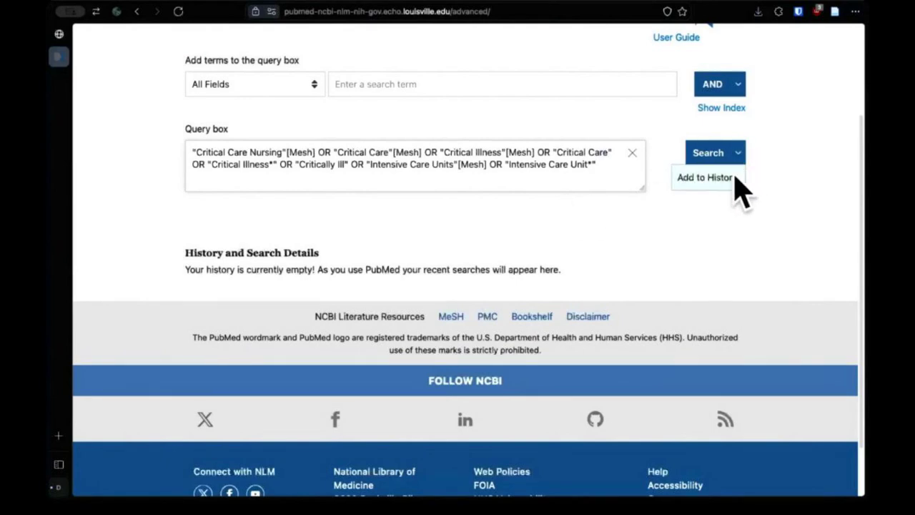
click(730, 178)
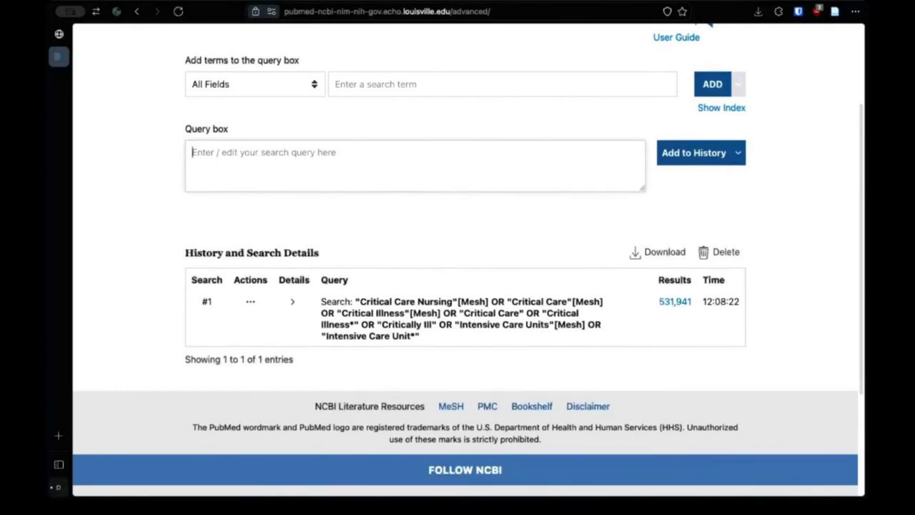
Step: Add the query "Chlorhexidine"[Mesh] OR "Chlorhexidine" OR "Tubulicid" to the search history
click(343, 150)
text("Chlorhexidine"[Mesh] OR "Chlorhexidine" OR "Tubulicid")
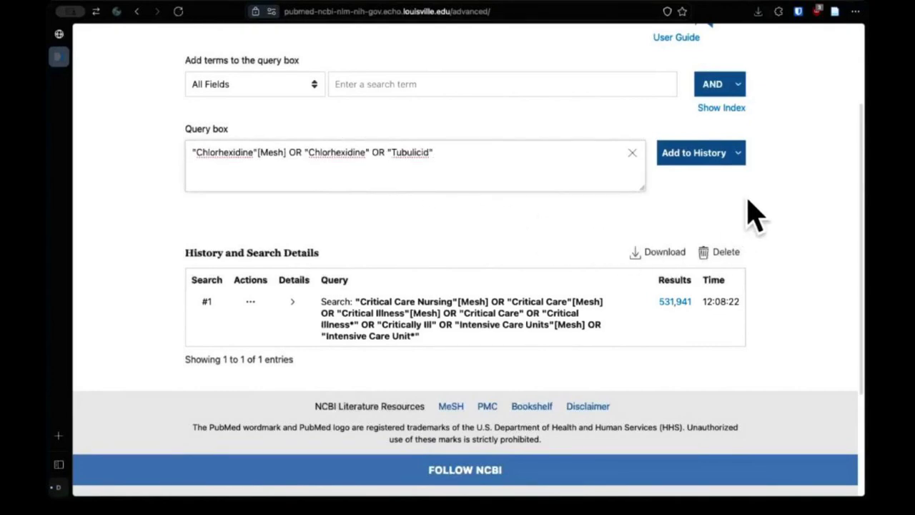
click(697, 153)
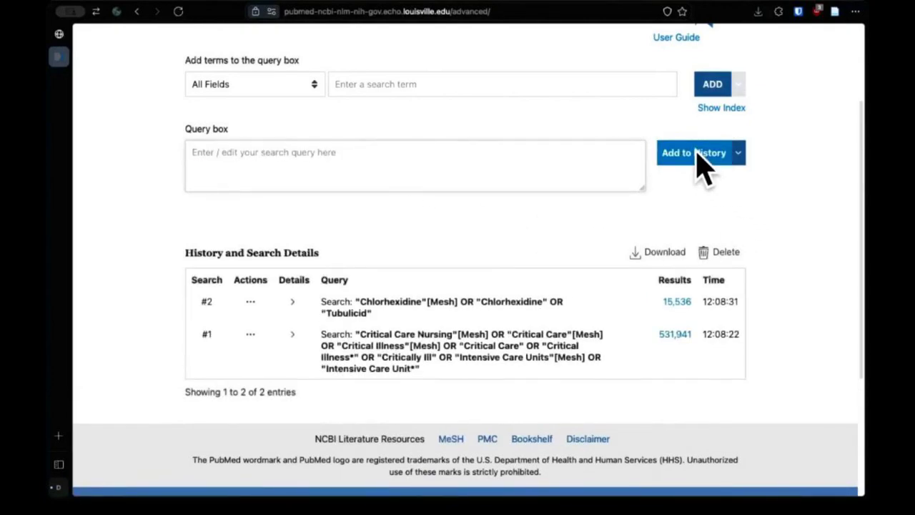
Step: Add "Cross Infection"[Mesh] OR "Health*care Associated Infection*" OR "Hospital Infection*" OR "Cross Infection*" OR "Nosocomial Infection*" OR "Hospital-Acquired Infection*" to the search history
click(266, 151)
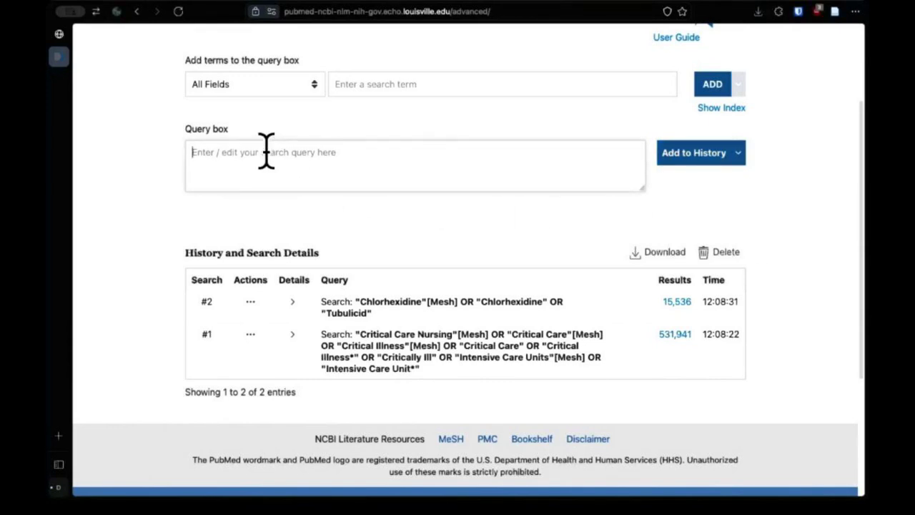
text("Cross Infection"[Mesh] OR "Health*care Associated Infection*" OR "Hospital Infection*" OR "Cross Infection*" OR "Nosocomial Infection*" OR "Hospital-Acquired Infection*")
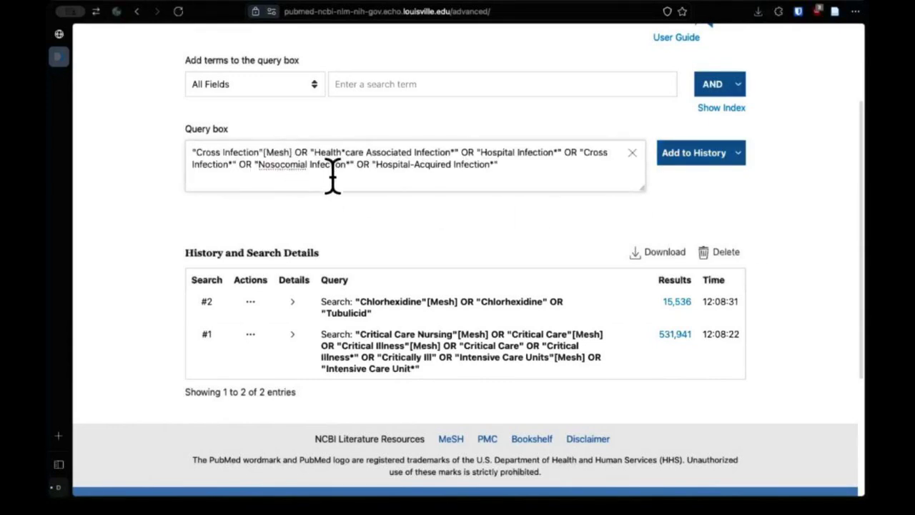
click(682, 154)
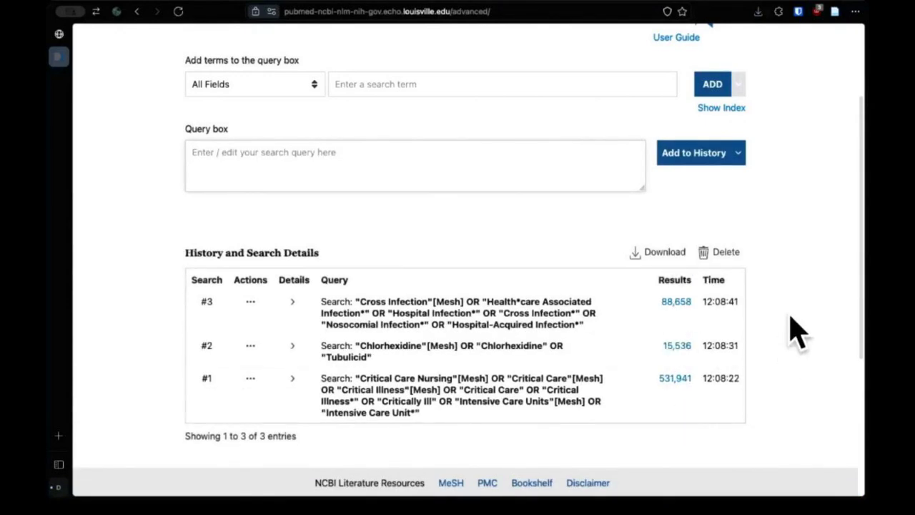
Step: Combine the three concept searches as #1 AND #2 AND #3 in the history and open the combined results
click(266, 150)
text(#1 AND #2 AND #3)
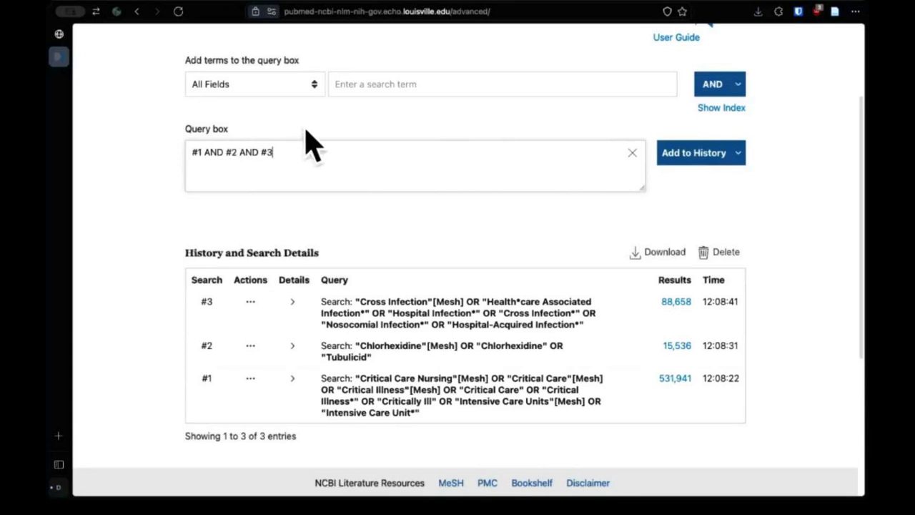
click(691, 153)
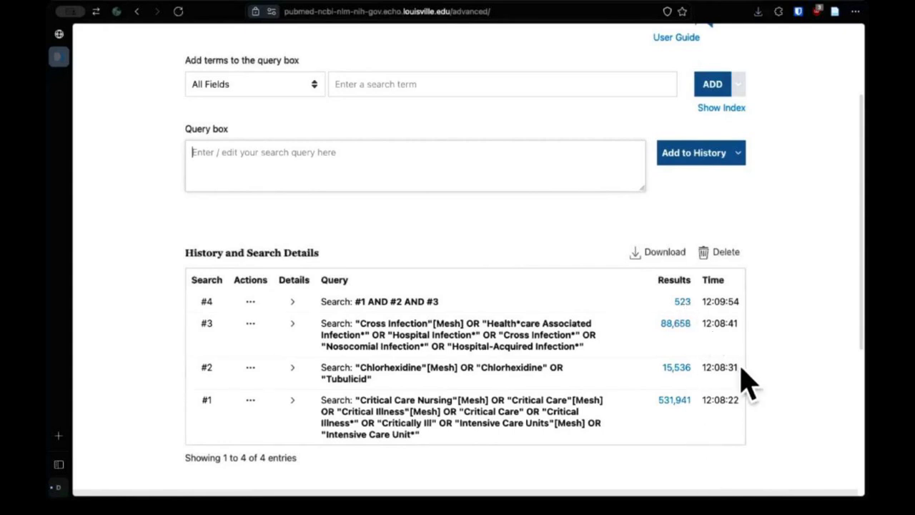
click(682, 301)
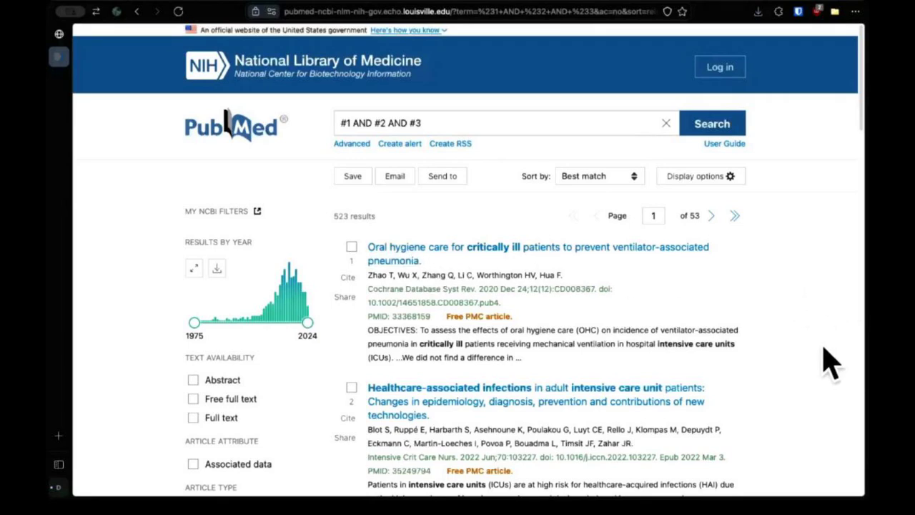
Step: Browse the combined results and open "Daily bathing with 4% chlorhexidine gluconate in intensive care settings: a randomized controlled trial"
scroll(829, 361, down, 3)
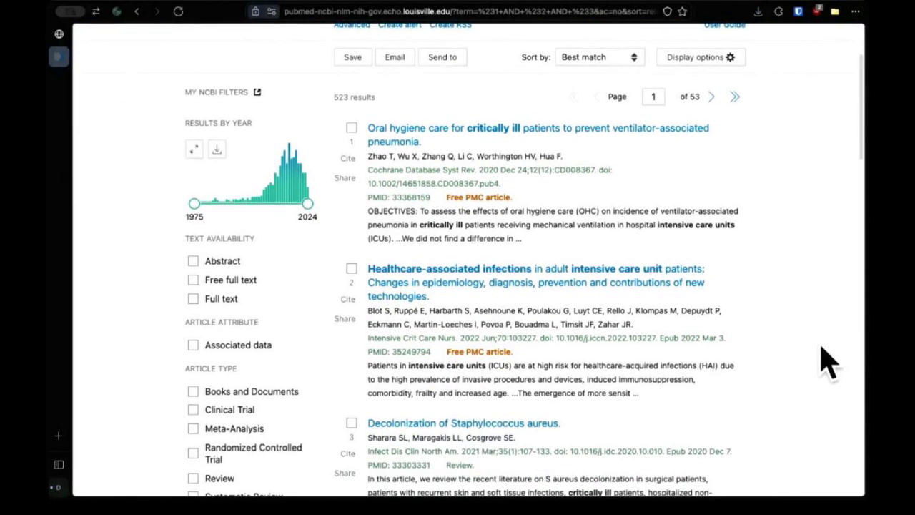
scroll(825, 361, down, 1)
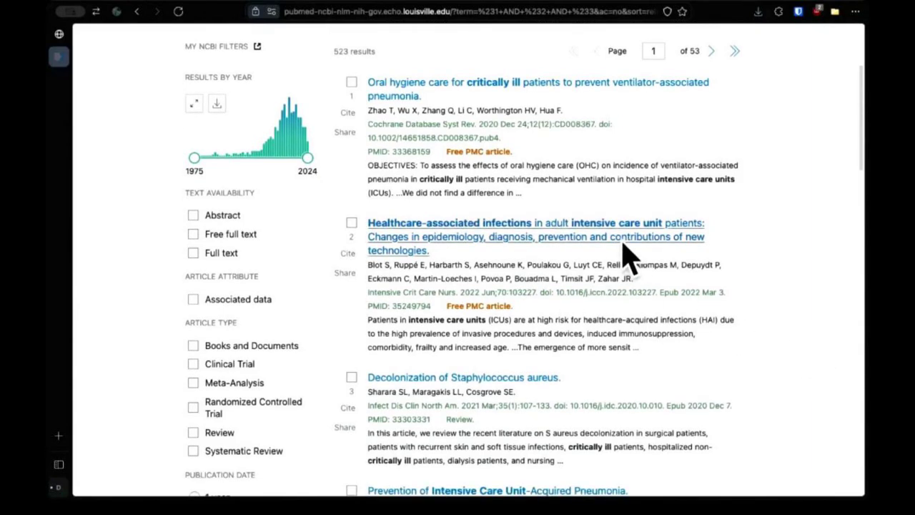
scroll(607, 328, down, 3)
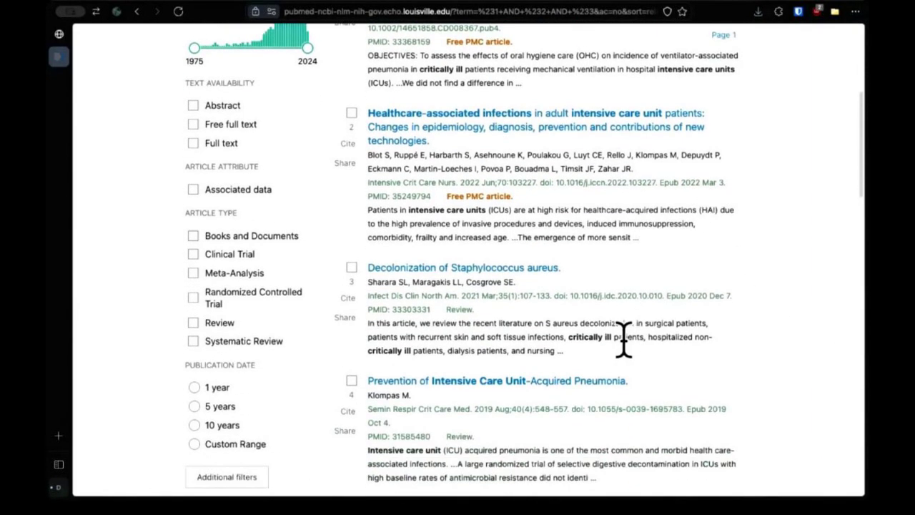
scroll(624, 338, down, 3)
scroll(624, 338, down, 4)
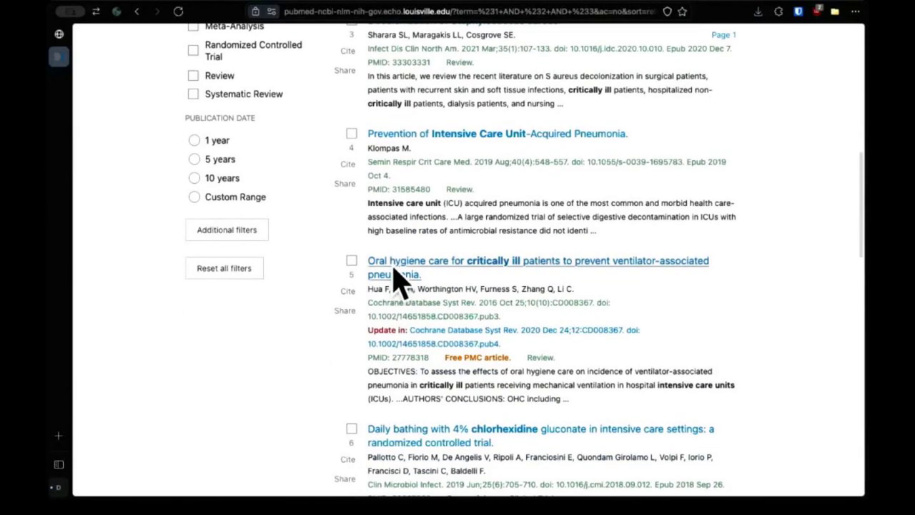
scroll(702, 368, down, 4)
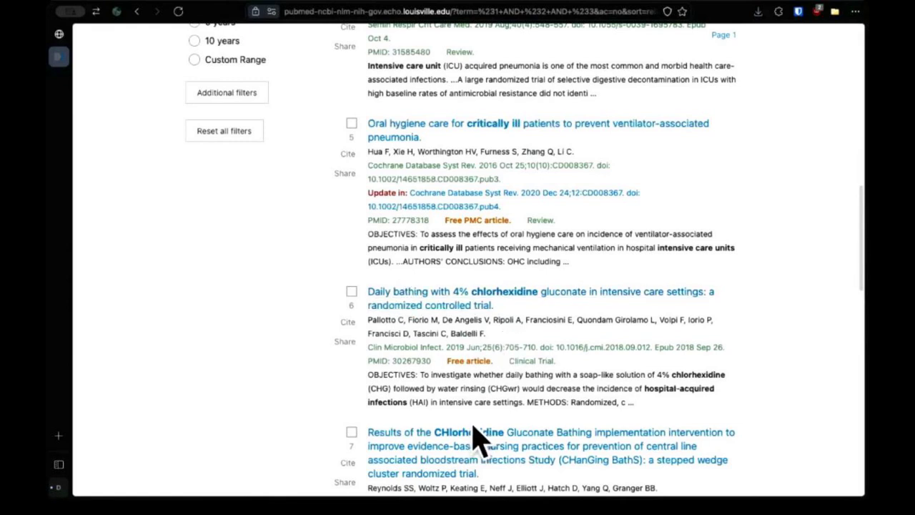
click(414, 293)
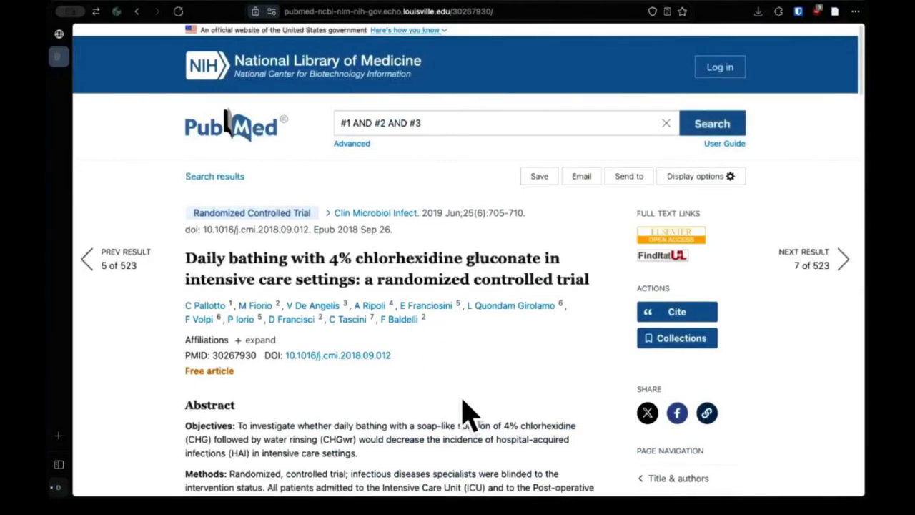
Step: Examine the MeSH terms assigned to the daily chlorhexidine bathing trial for further search terms
scroll(467, 419, down, 6)
scroll(468, 418, down, 10)
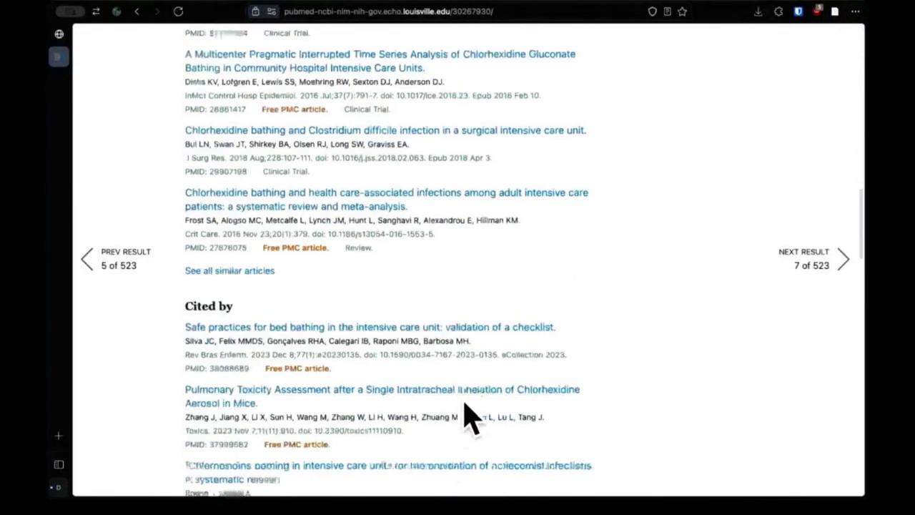
scroll(465, 418, down, 3)
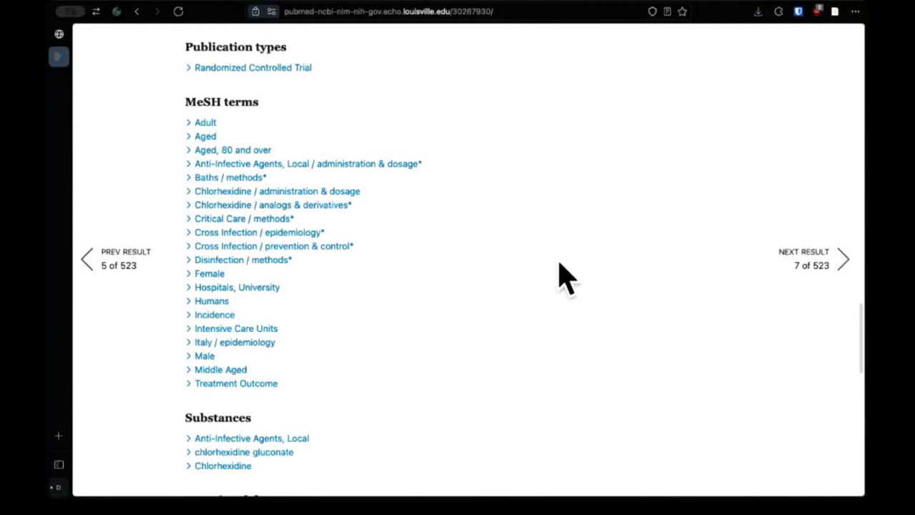
Step: Return to the Advanced Search Builder and add the query "Baths"[Mesh] OR "Bath*" to the search history
scroll(564, 274, up, 20)
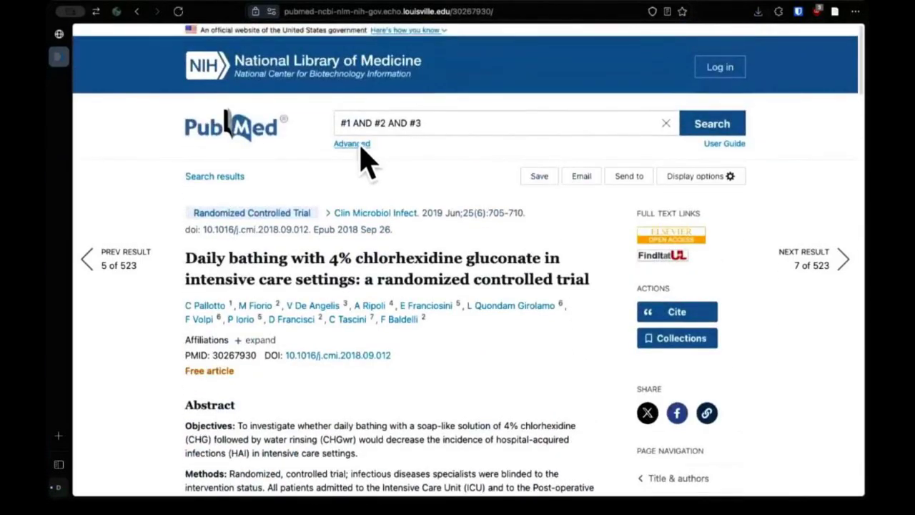
click(359, 145)
scroll(453, 333, down, 5)
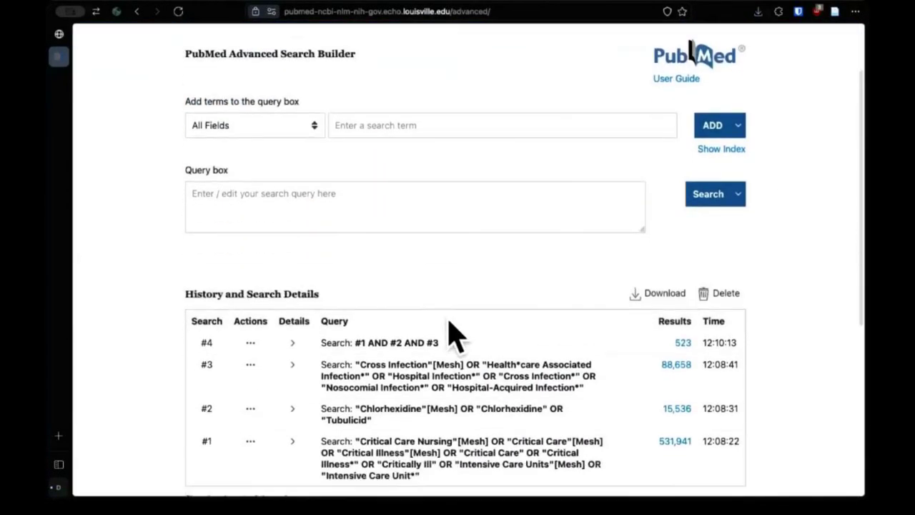
scroll(453, 331, up, 3)
click(360, 207)
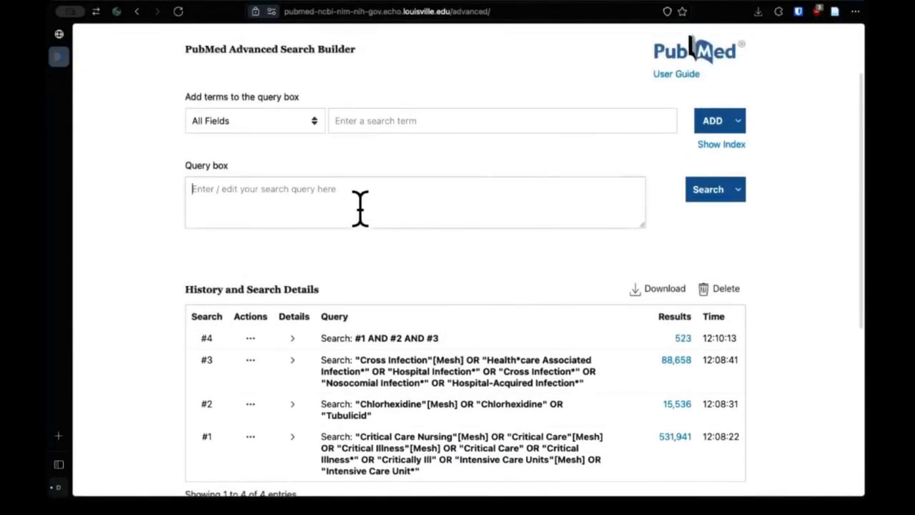
text("Baths"[Mesh)
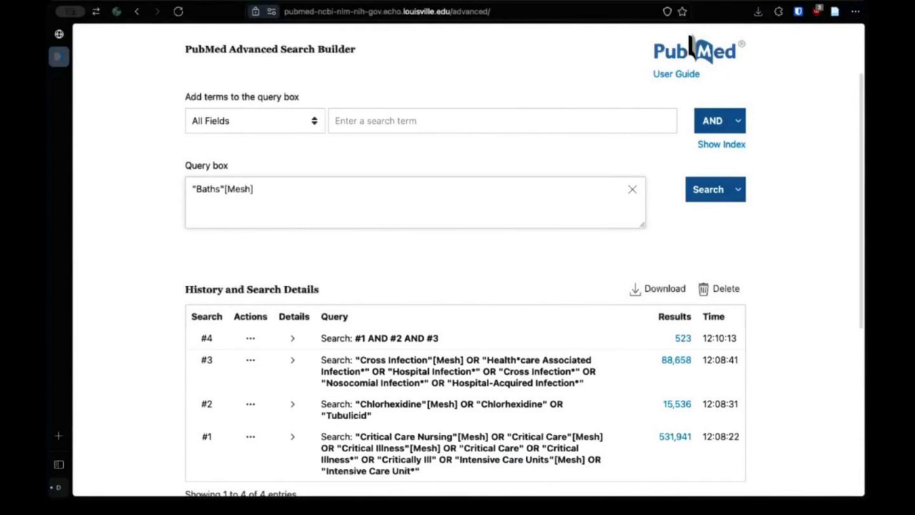
text(] OR "Bath*)
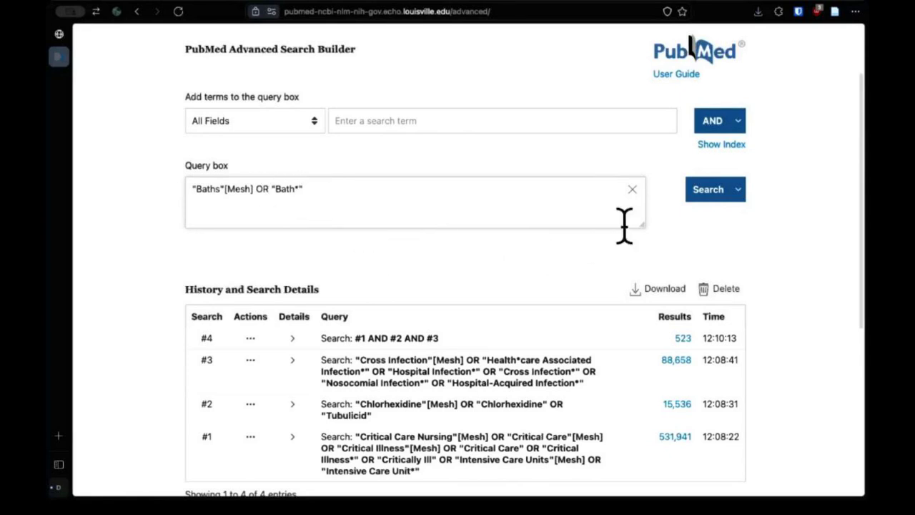
click(736, 219)
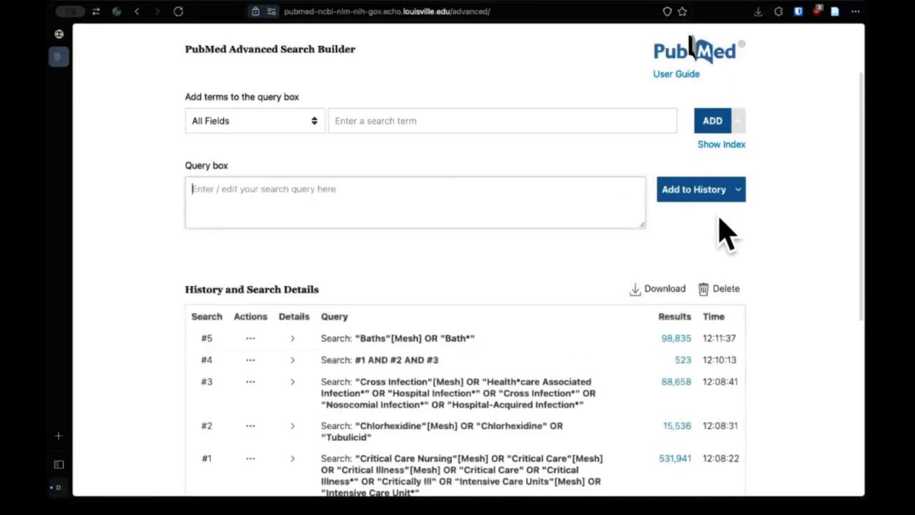
Step: Add the combined query #1 AND (#2 AND #5) AND #3 to the search history and open its results
scroll(448, 202, down, 1)
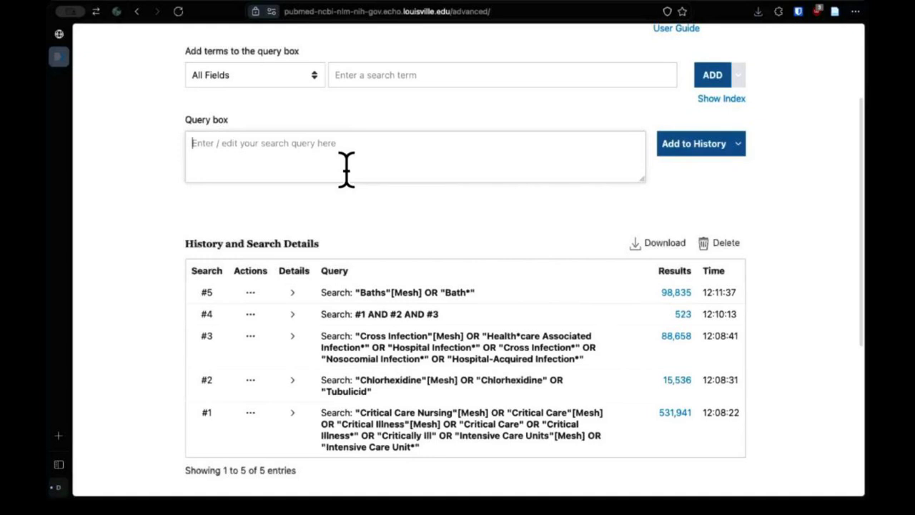
text(#1 AND (#2)
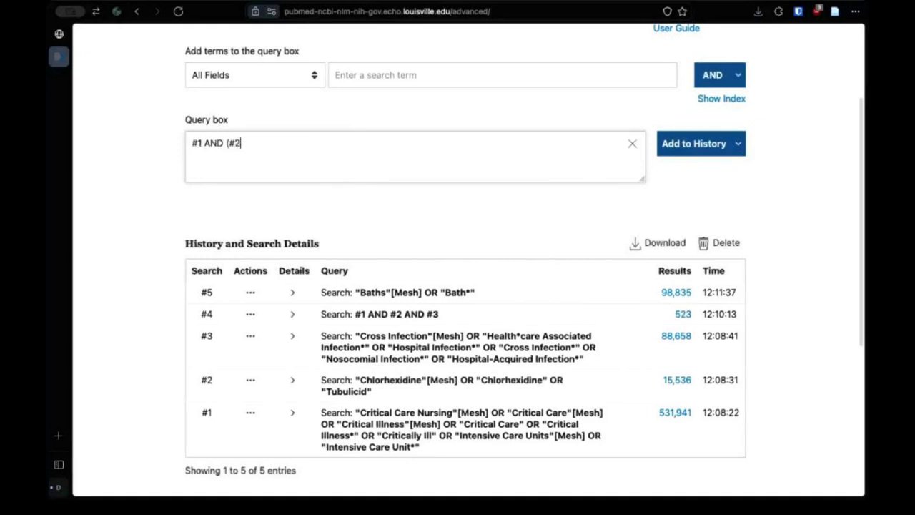
text( AND)
text(#5) AND #3)
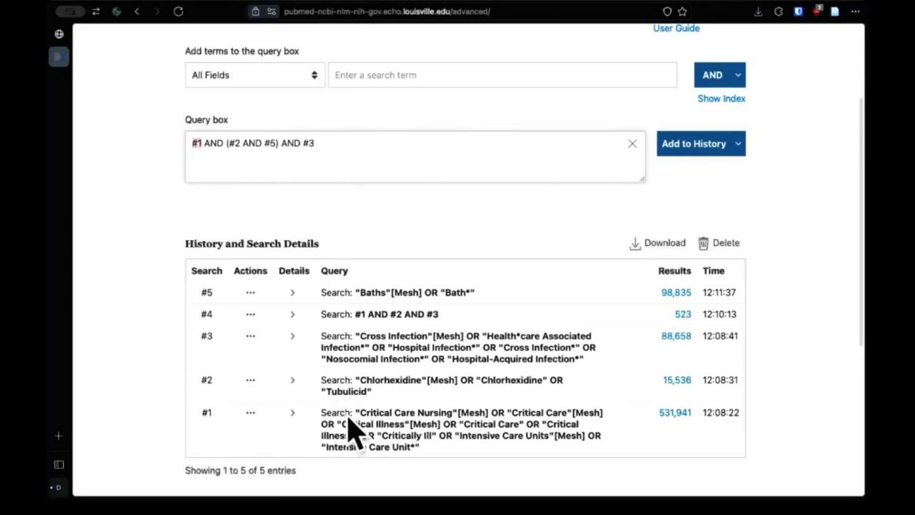
drag(225, 140, 277, 139)
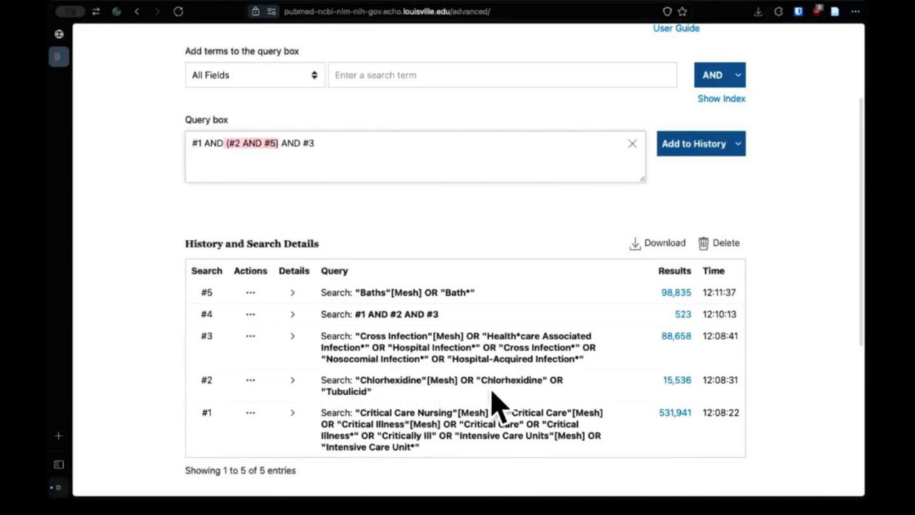
click(299, 145)
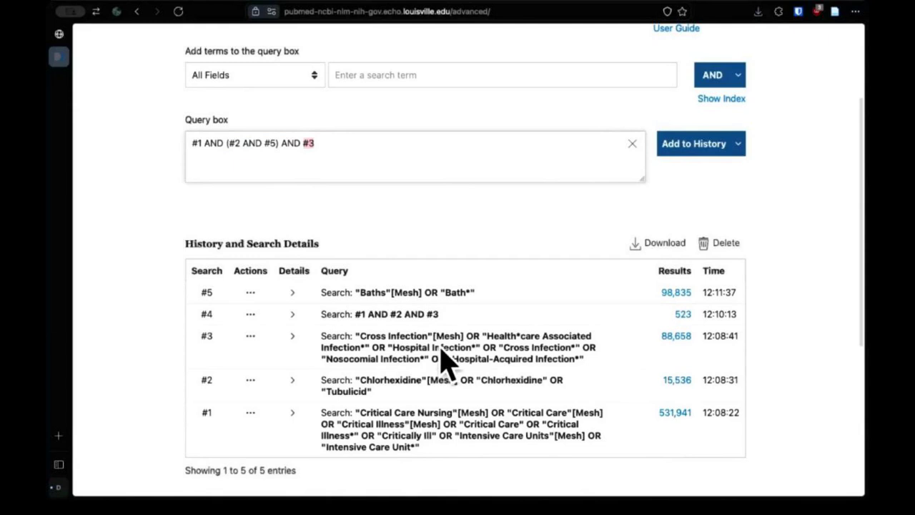
click(381, 158)
click(688, 148)
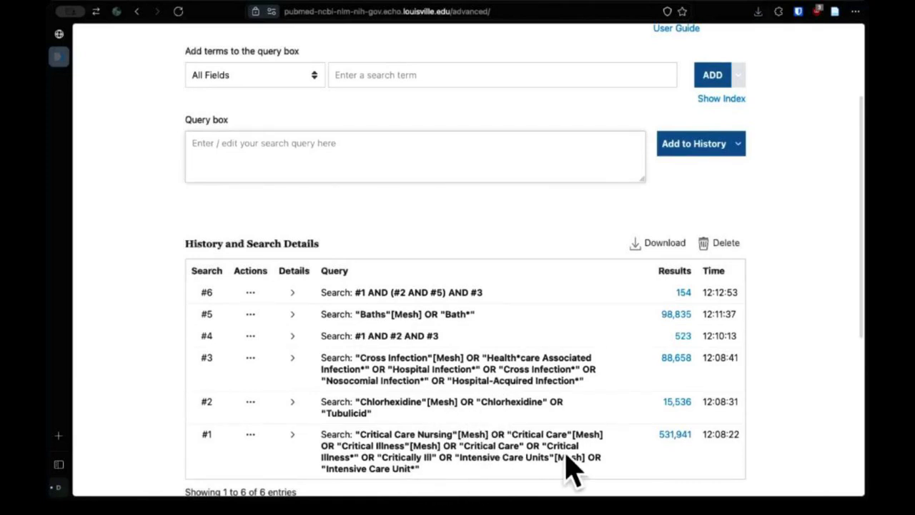
click(682, 293)
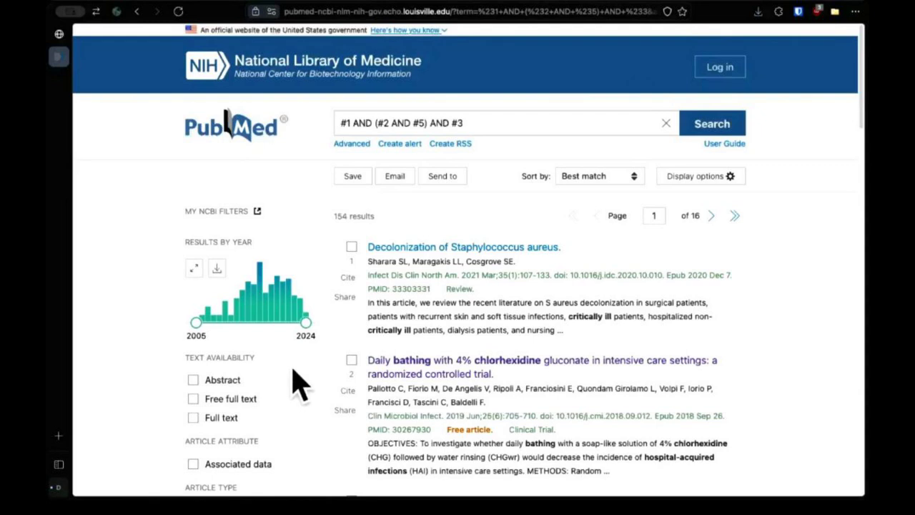
Step: Limit the combined search results to publications from the last 5 years
scroll(300, 383, down, 10)
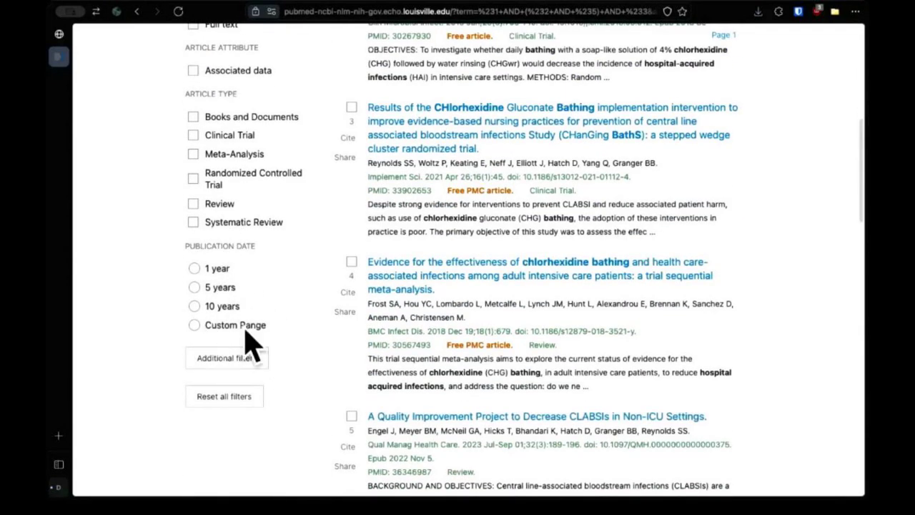
click(220, 289)
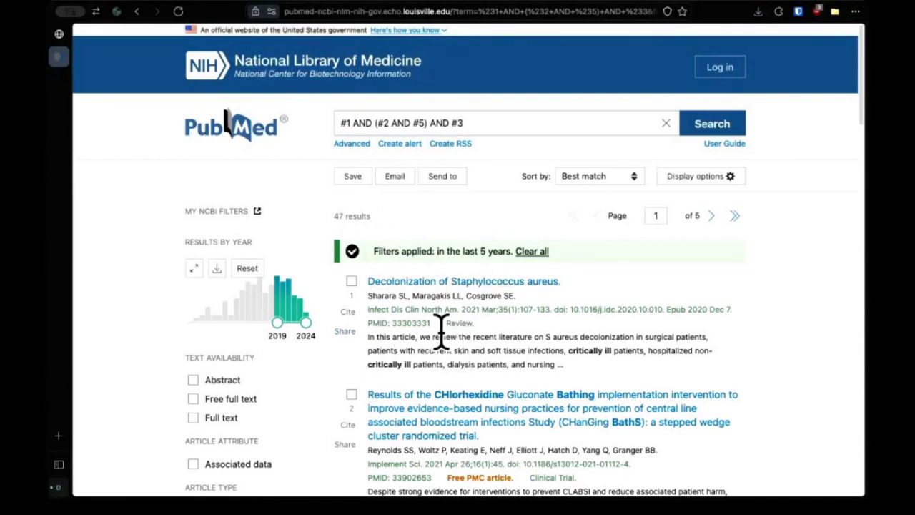
scroll(509, 368, down, 4)
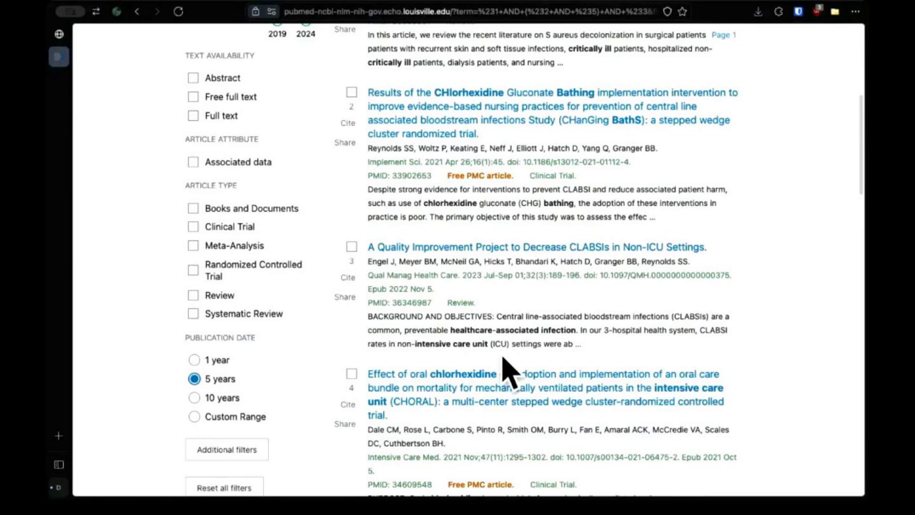
Step: Add Clinical Study from the additional article types to the list of available filters
scroll(250, 293, up, 1)
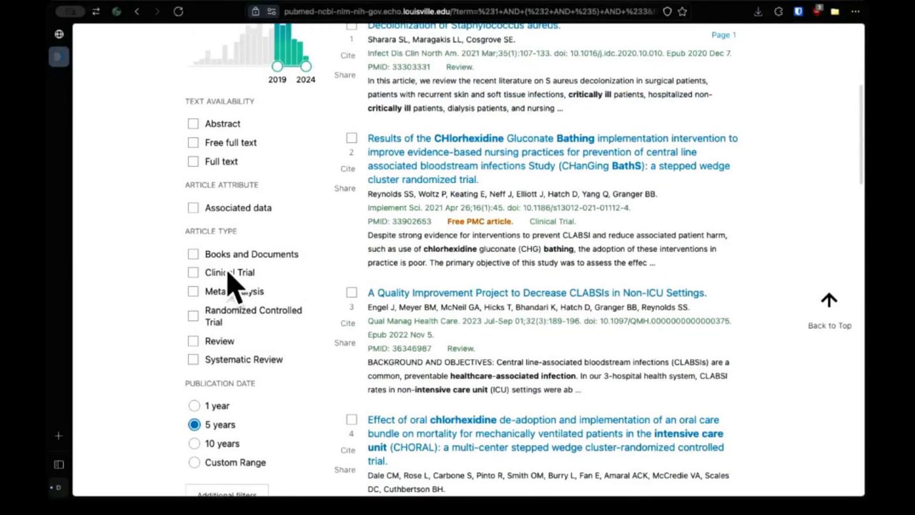
scroll(245, 337, down, 2)
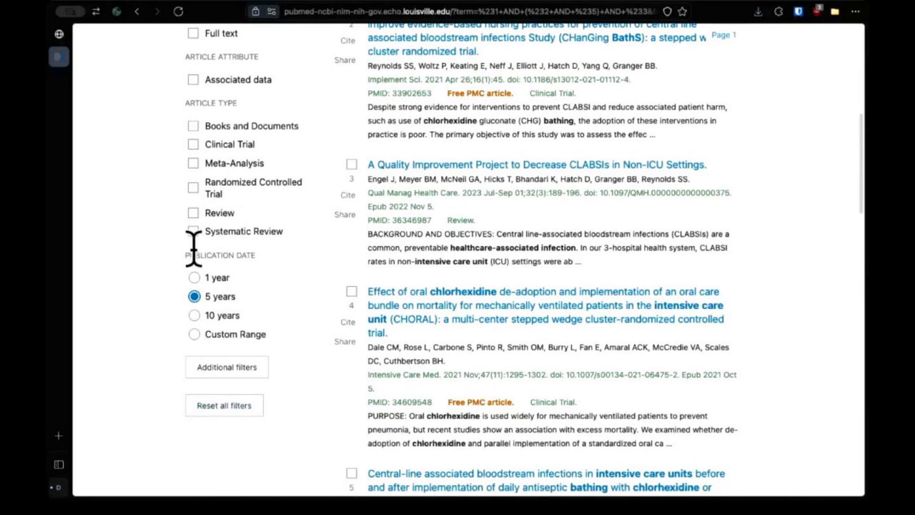
click(238, 371)
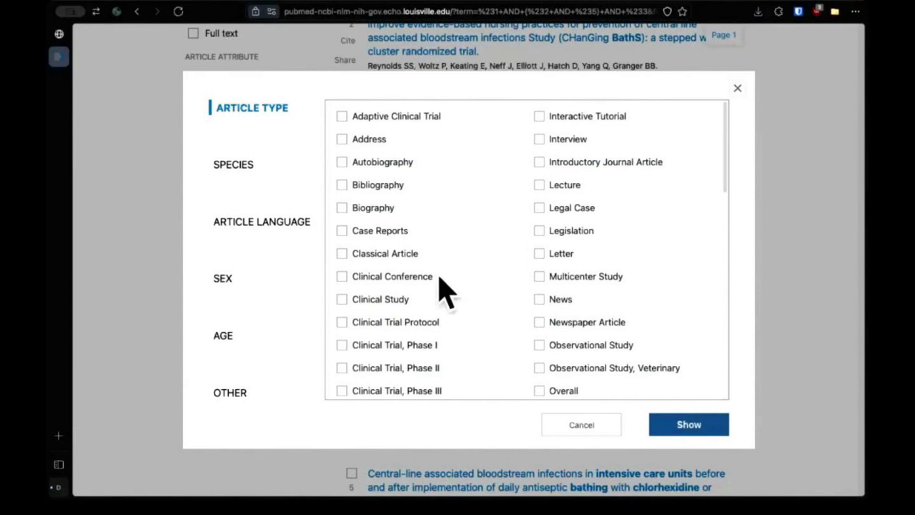
scroll(552, 349, down, 2)
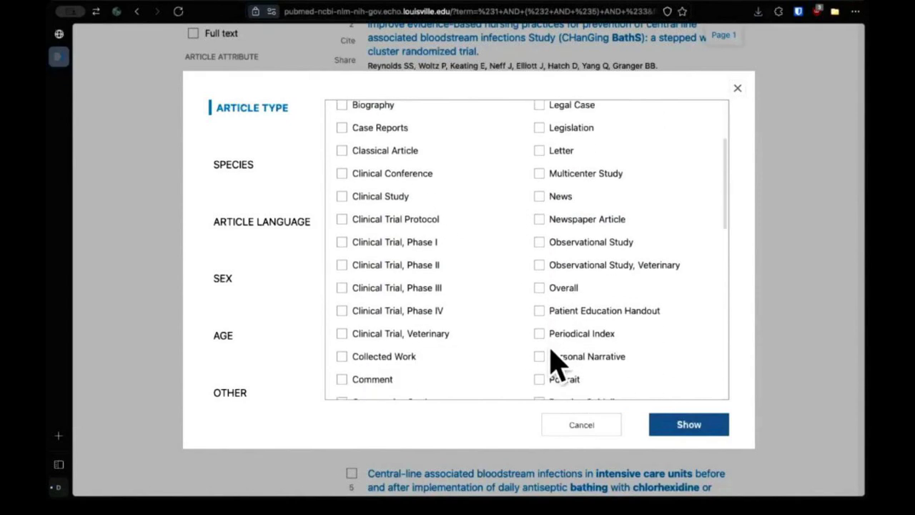
click(343, 197)
click(676, 429)
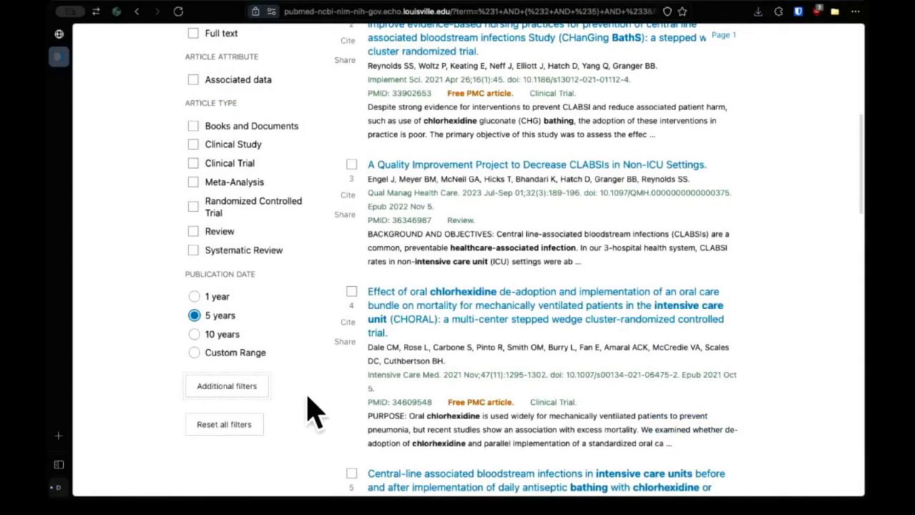
Step: Try the Clinical Study article type filter on the results and remove it again
scroll(306, 408, up, 2)
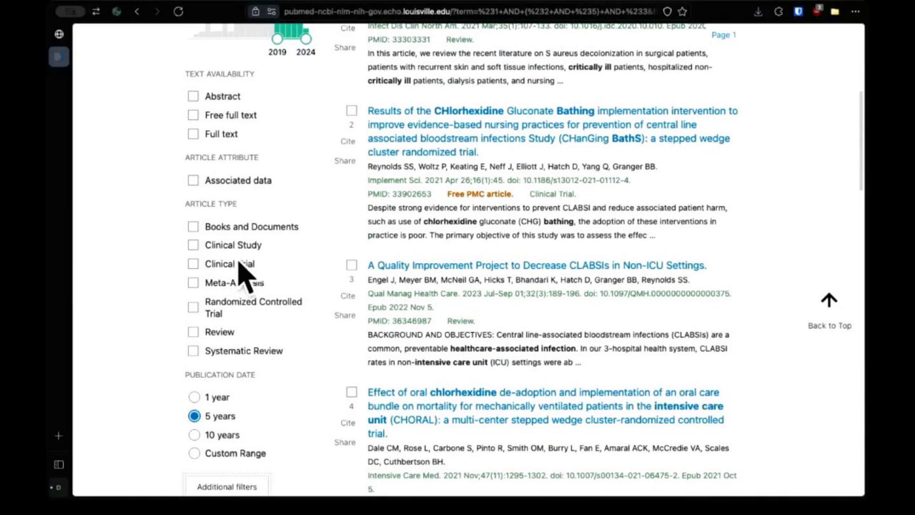
click(193, 245)
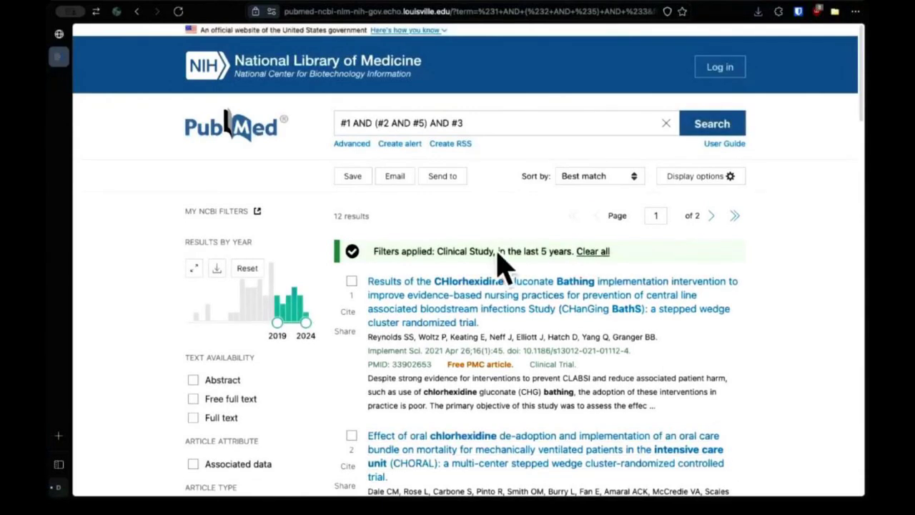
scroll(577, 454, down, 5)
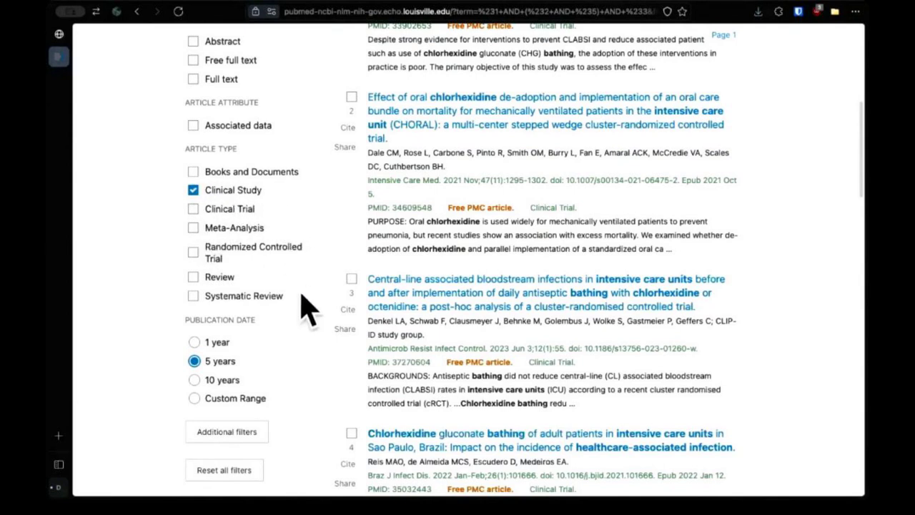
scroll(286, 299, up, 3)
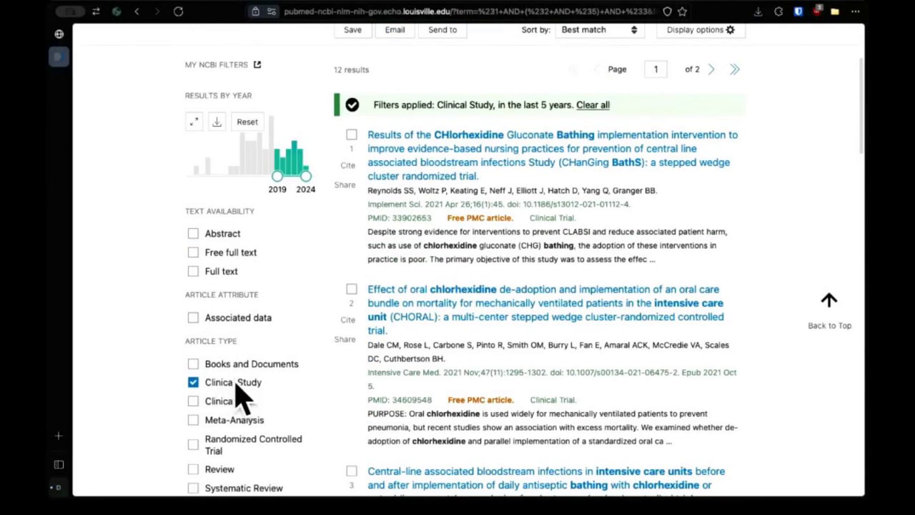
click(239, 383)
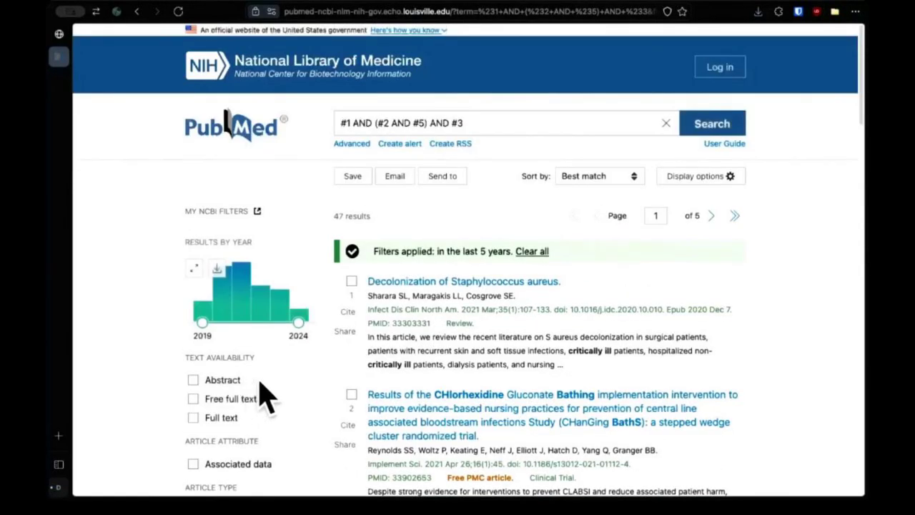
Step: Review the sex and age options among the additional filters and select Exclude preprints under the other filters
scroll(271, 393, down, 5)
scroll(272, 394, down, 1)
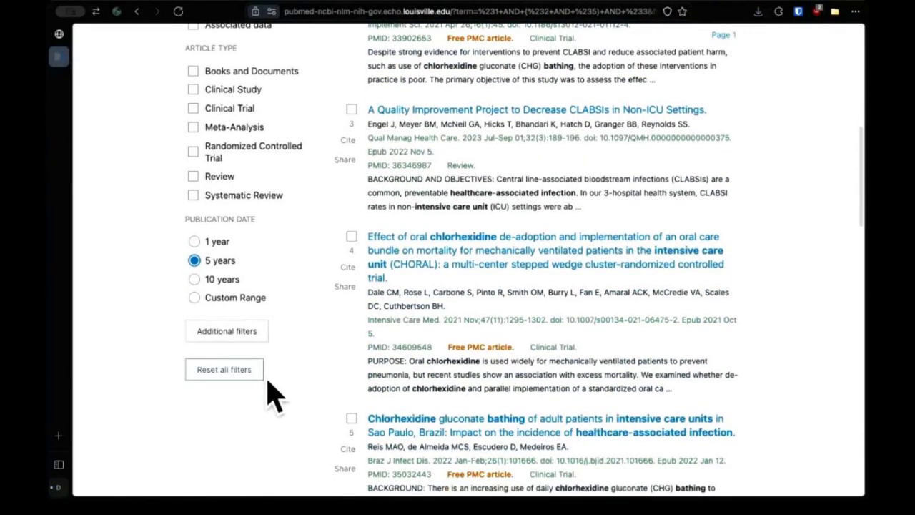
click(228, 330)
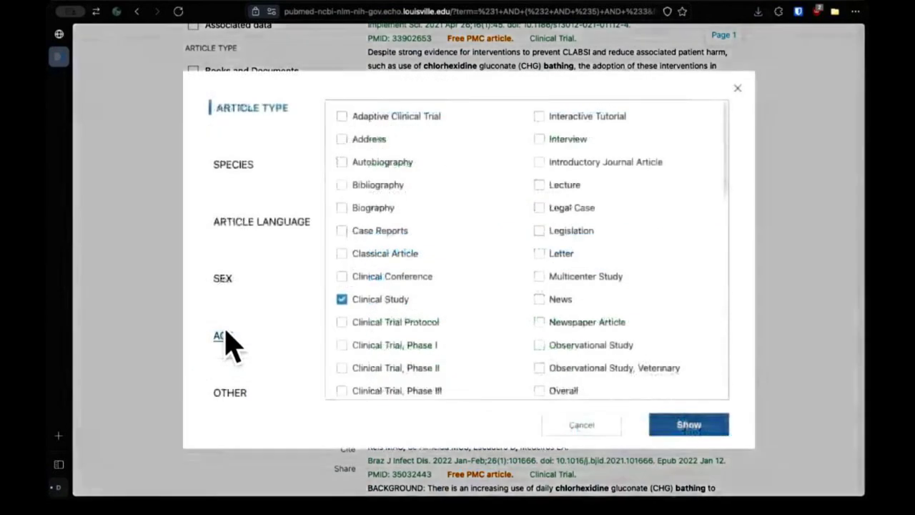
click(231, 286)
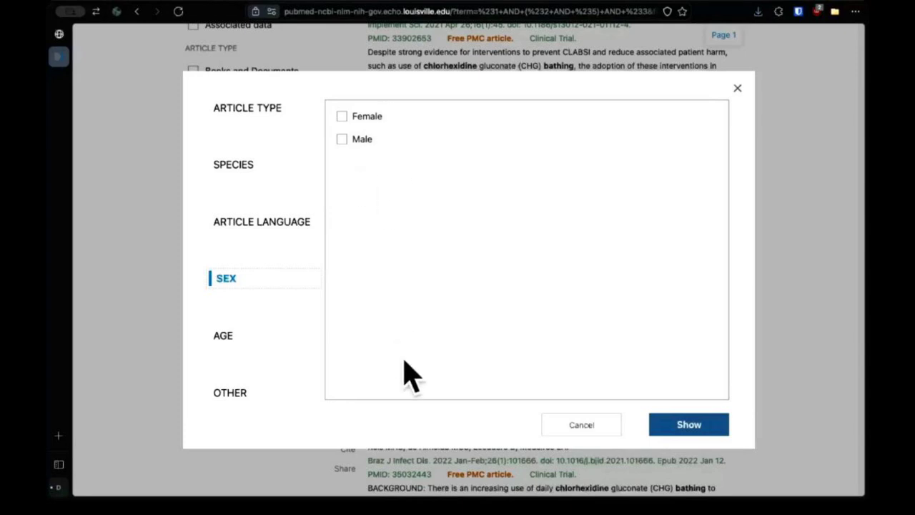
click(225, 334)
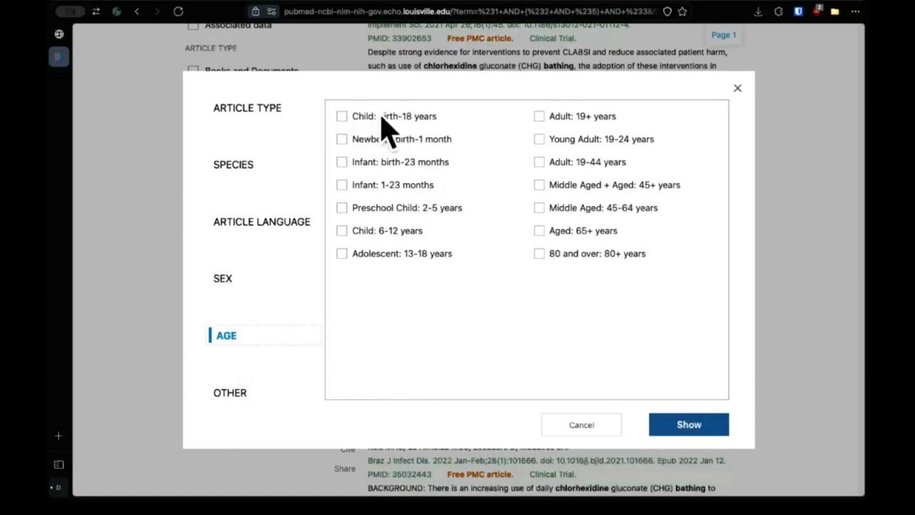
click(230, 394)
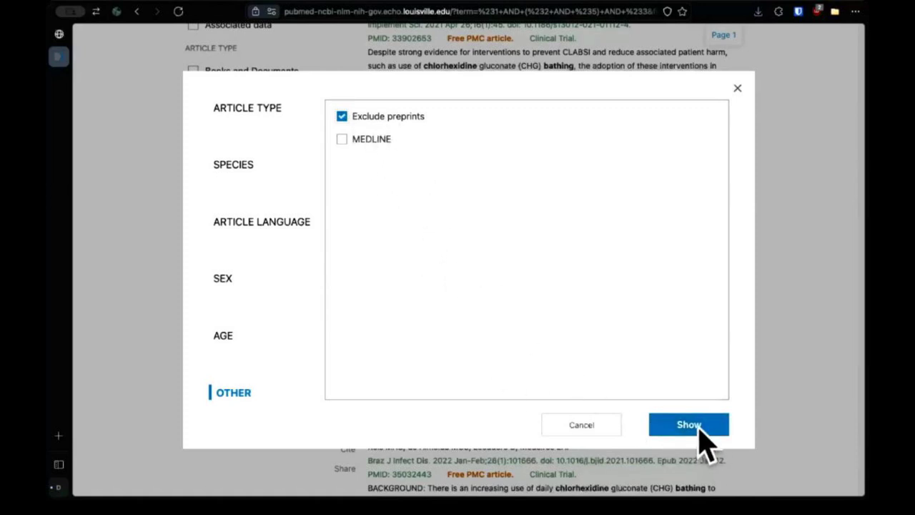
Step: Add English to the available article language filters and limit the results to English articles
click(236, 226)
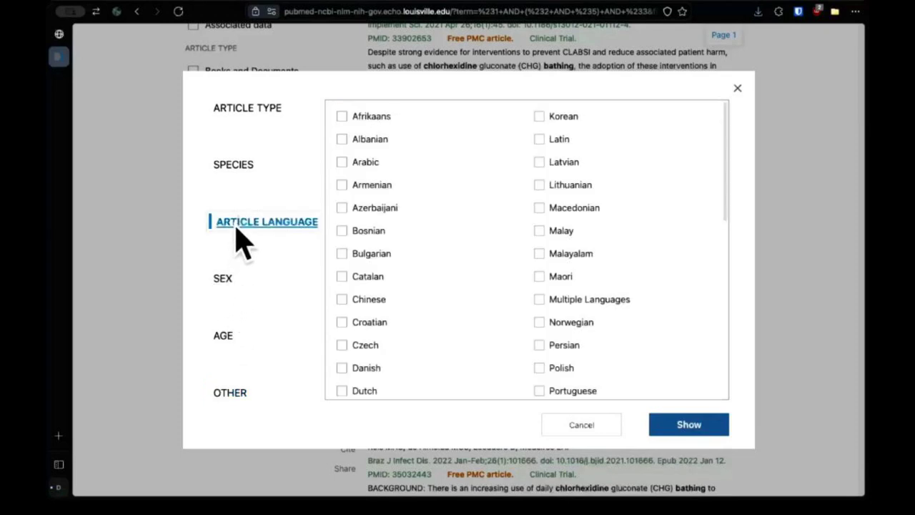
scroll(403, 373, down, 5)
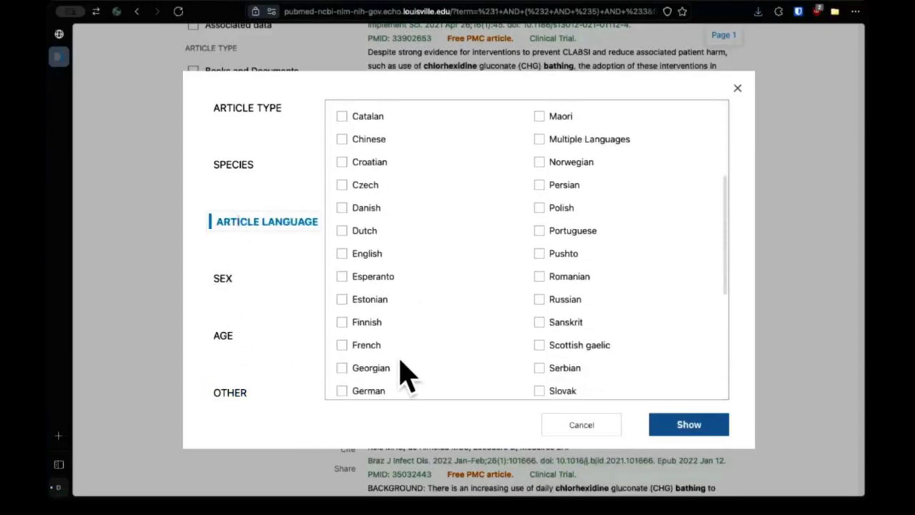
click(342, 253)
scroll(492, 351, down, 5)
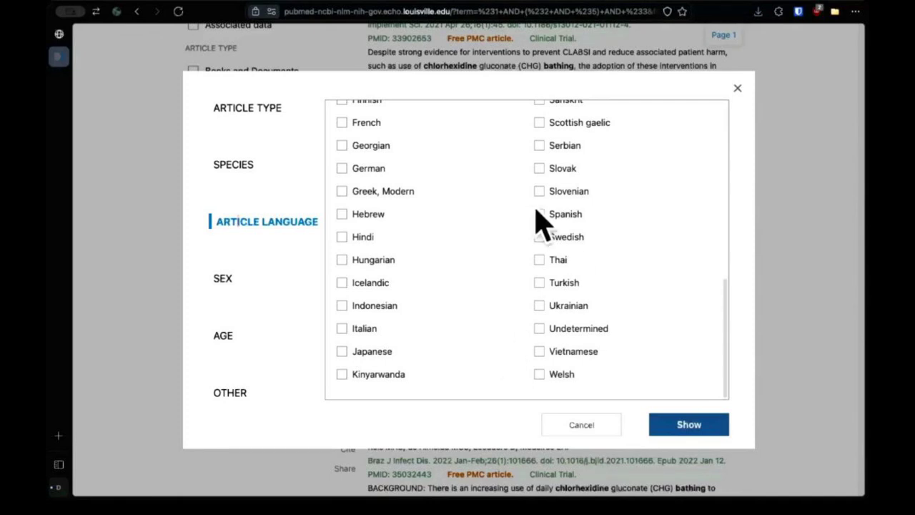
scroll(528, 286, up, 10)
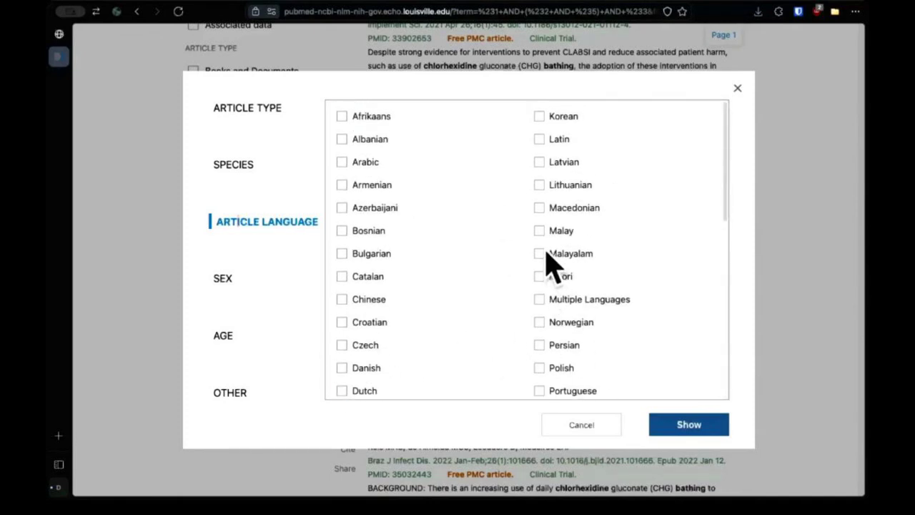
scroll(514, 300, down, 2)
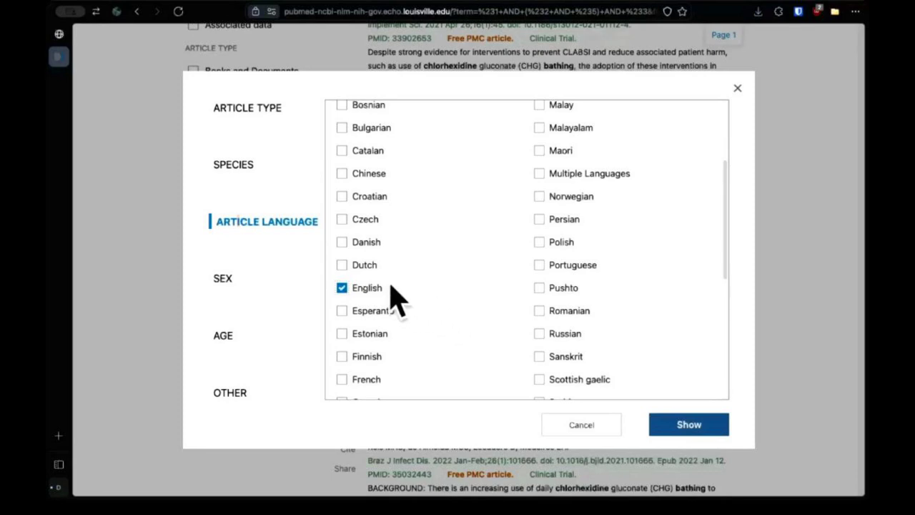
click(673, 424)
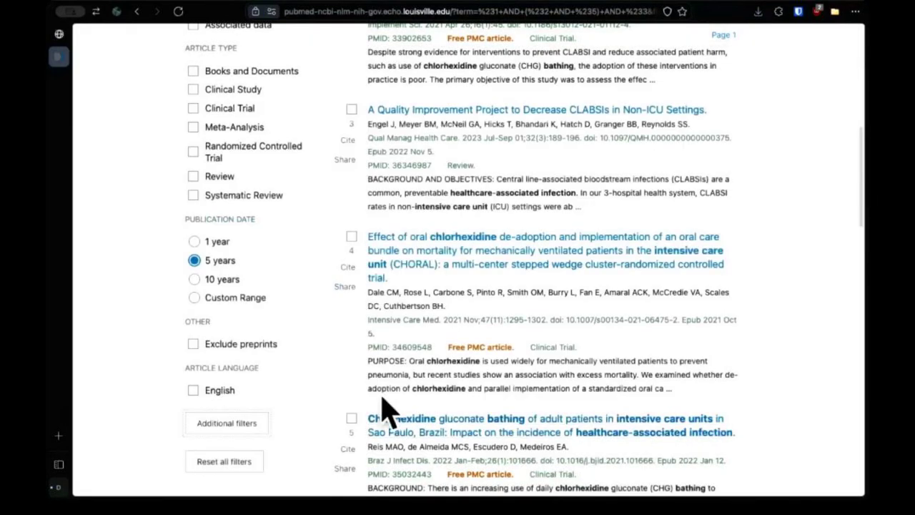
click(196, 392)
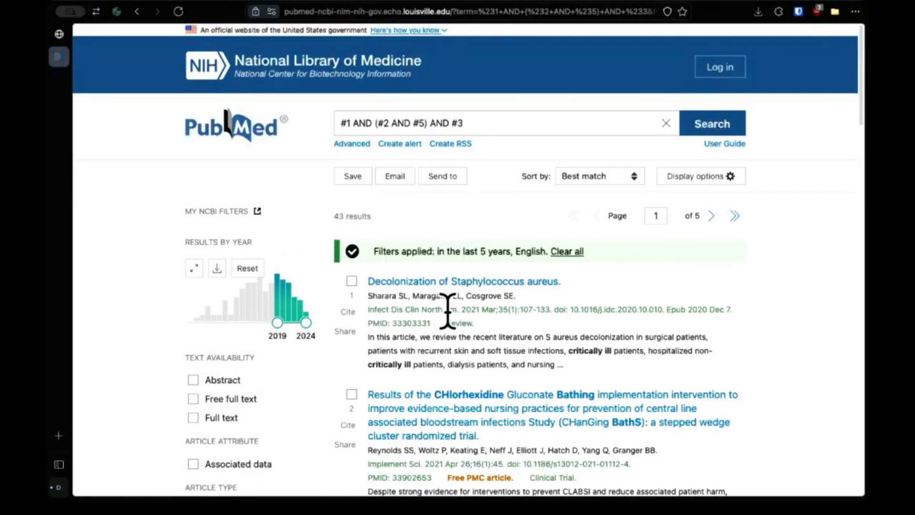
Step: Save the citations of all results to a file in PubMed format
click(353, 179)
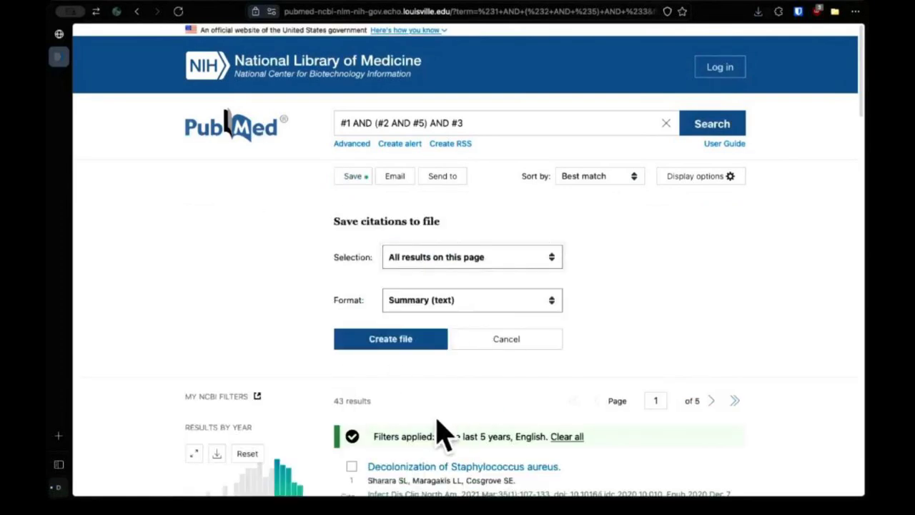
scroll(458, 428, down, 20)
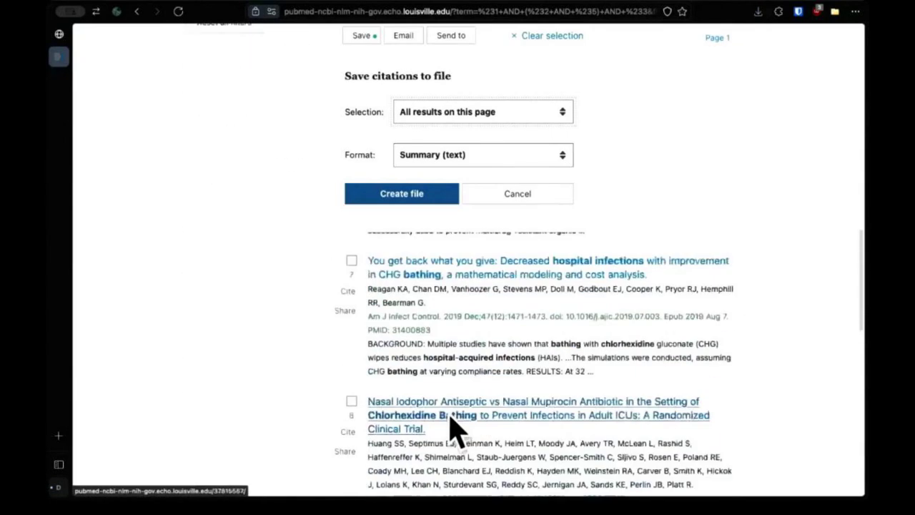
scroll(455, 429, up, 3)
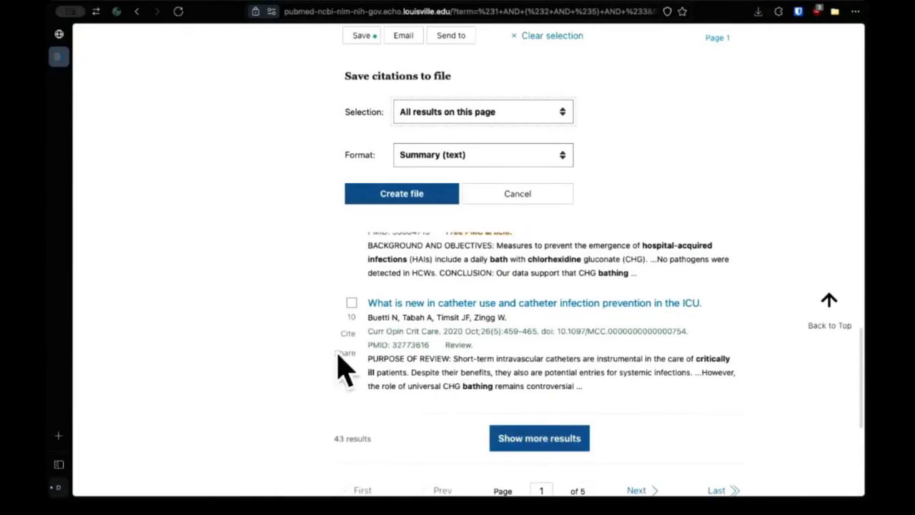
scroll(328, 329, up, 15)
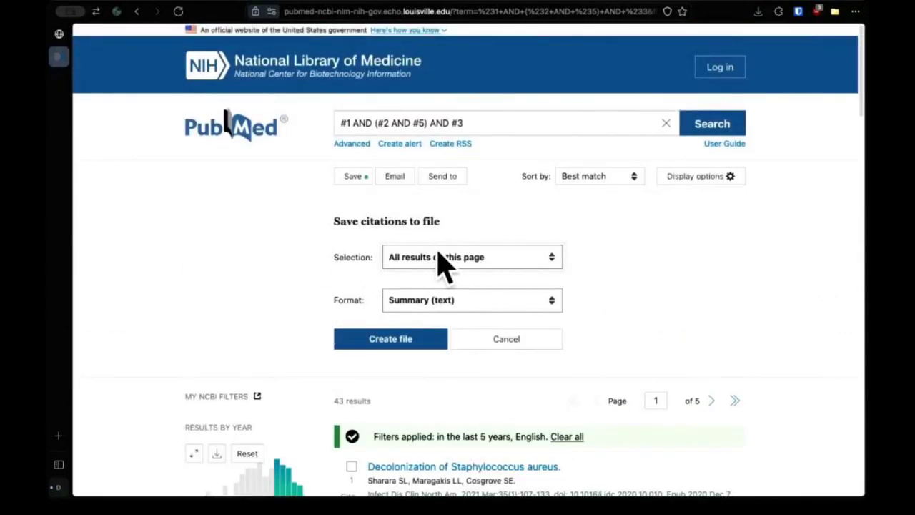
click(437, 252)
click(437, 268)
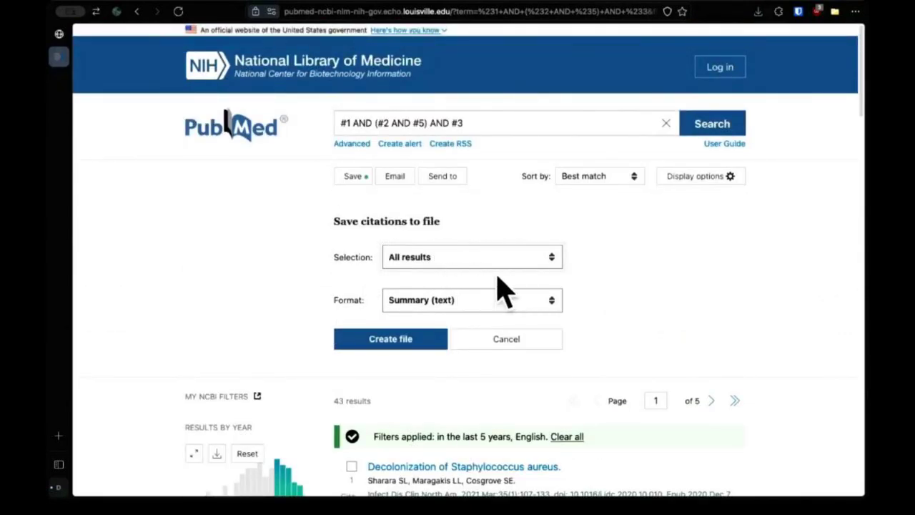
click(492, 321)
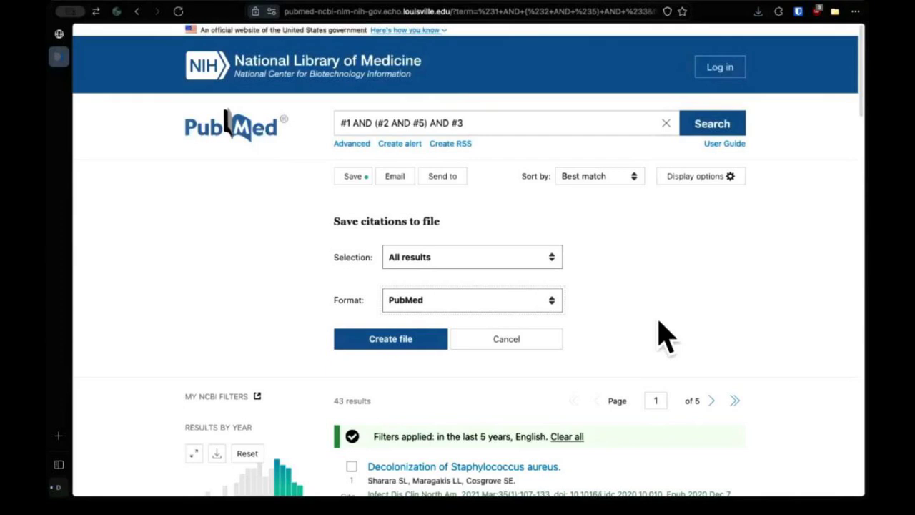
click(390, 338)
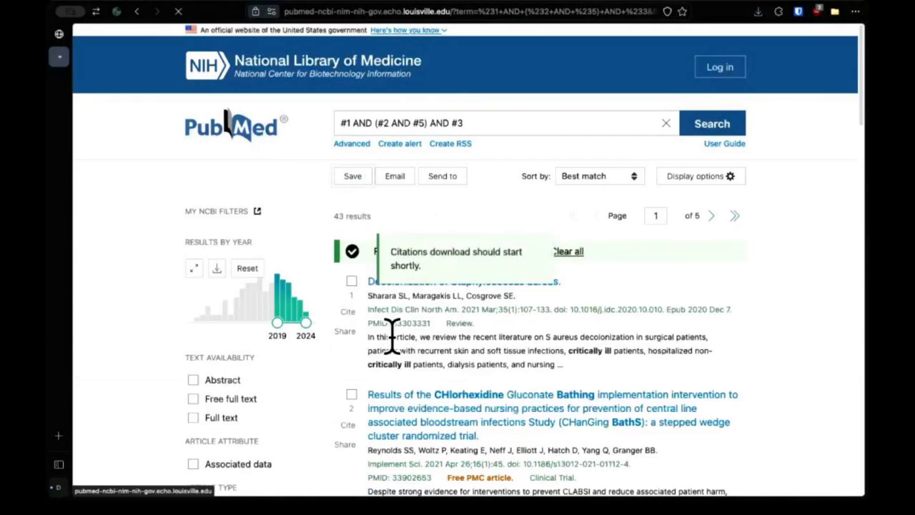